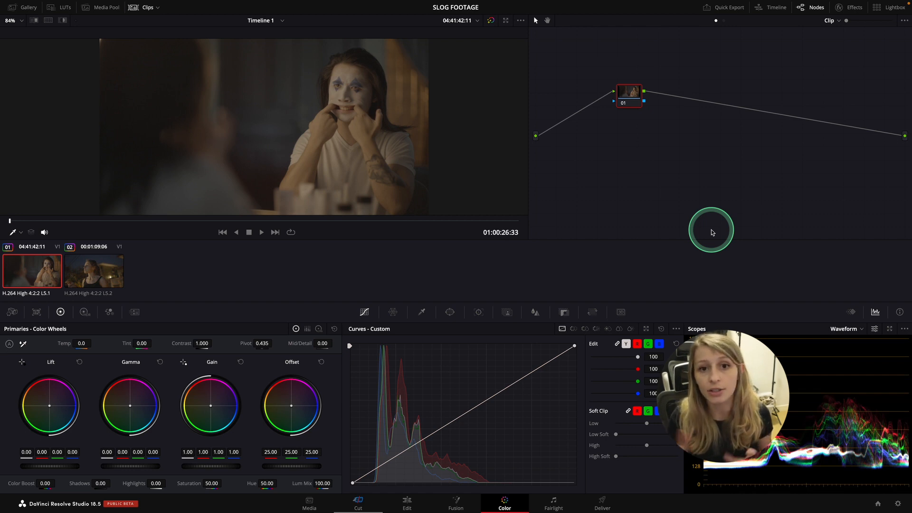
# Step: Set the project's color science to DaVinci YRGB Color Managed with the HDR color processing mode and save the settings
pyautogui.click(896, 504)
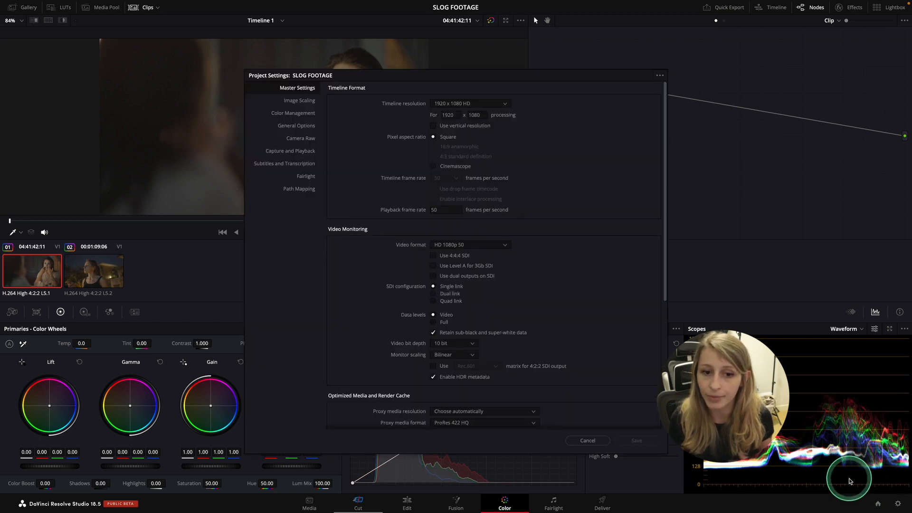
pyautogui.click(303, 113)
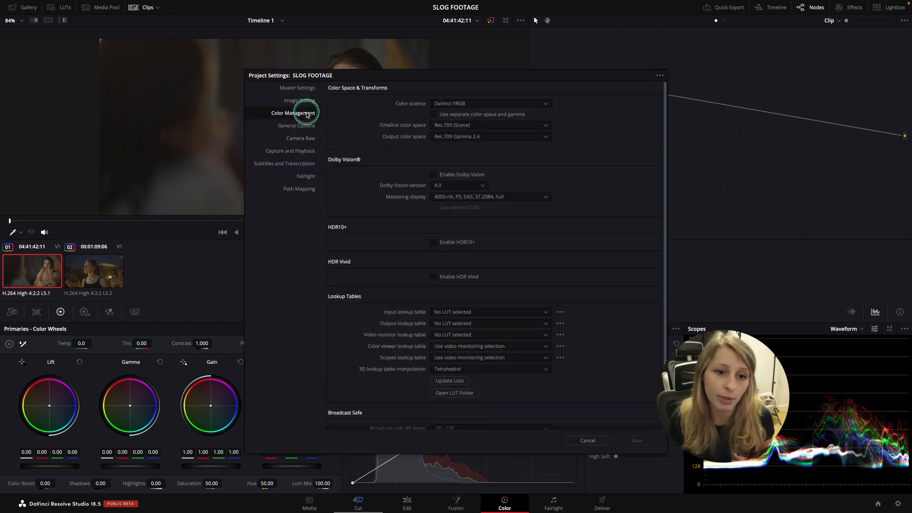
pyautogui.click(472, 103)
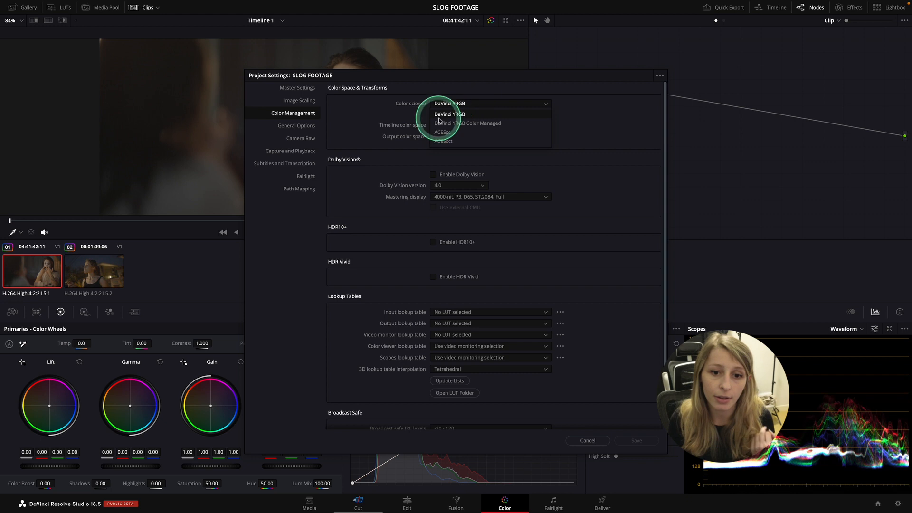
pyautogui.click(498, 124)
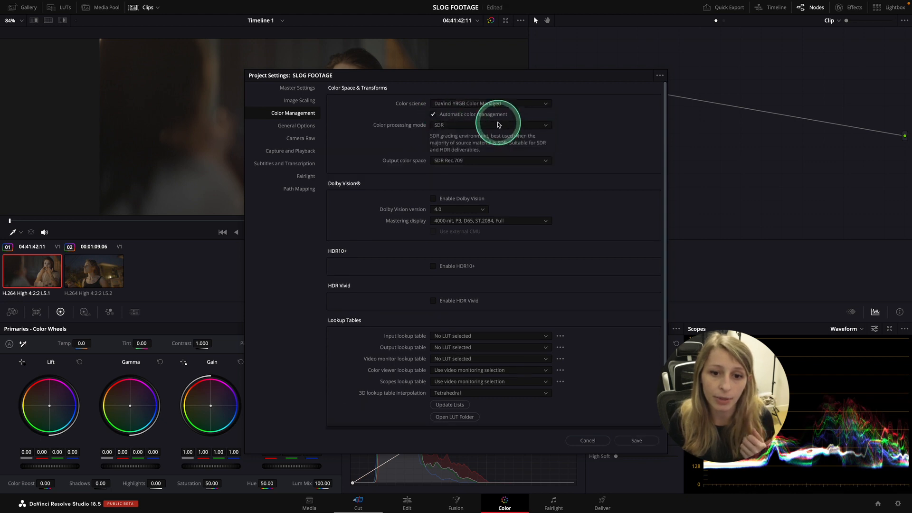
pyautogui.click(472, 126)
pyautogui.click(442, 137)
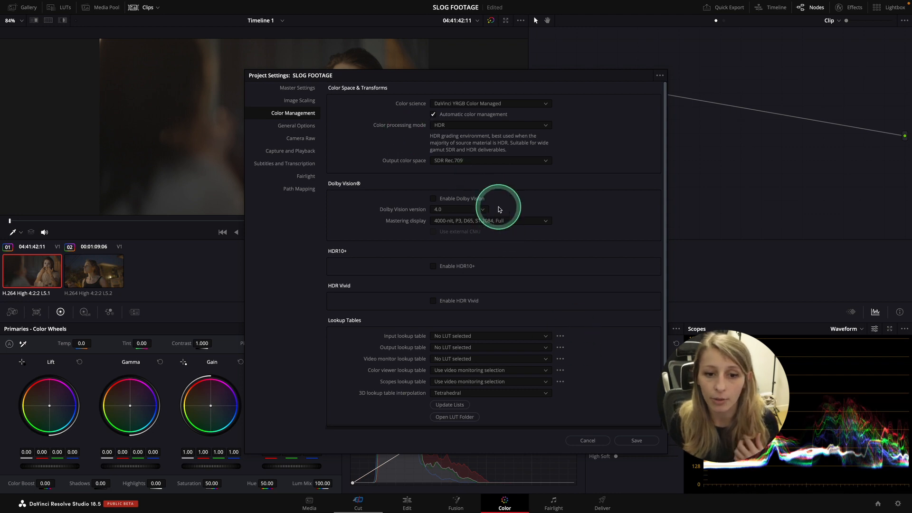
pyautogui.click(635, 441)
pyautogui.click(475, 329)
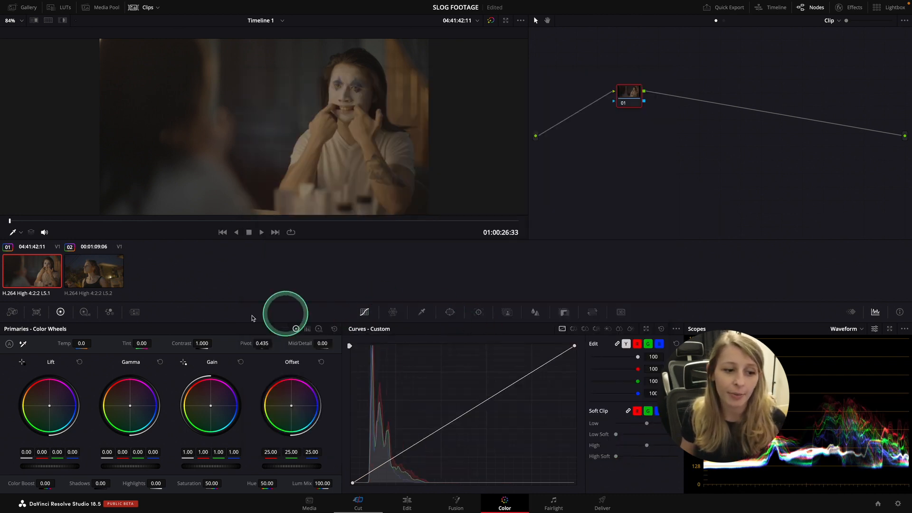
# Step: Set the first clip's input color space to Sony S-Gamut3.Cine/S-Log3
pyautogui.rightClick(30, 274)
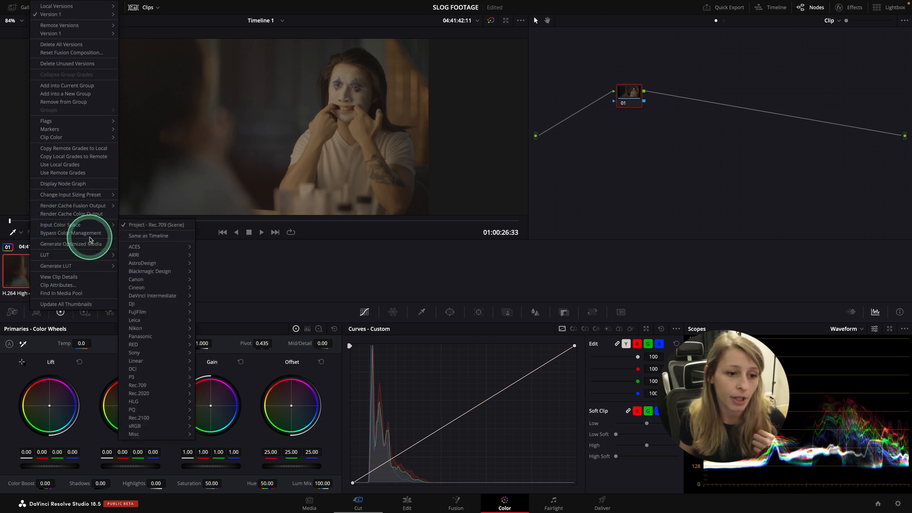
pyautogui.moveTo(82, 225)
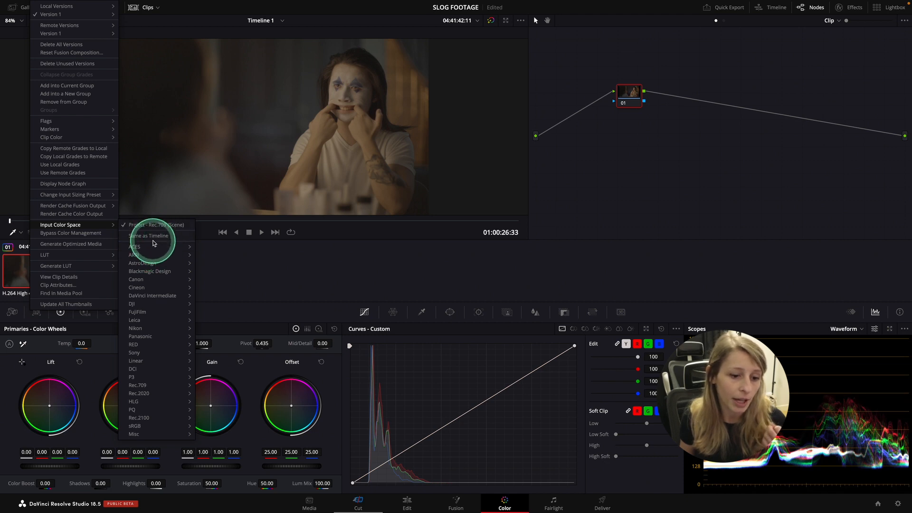
pyautogui.moveTo(175, 353)
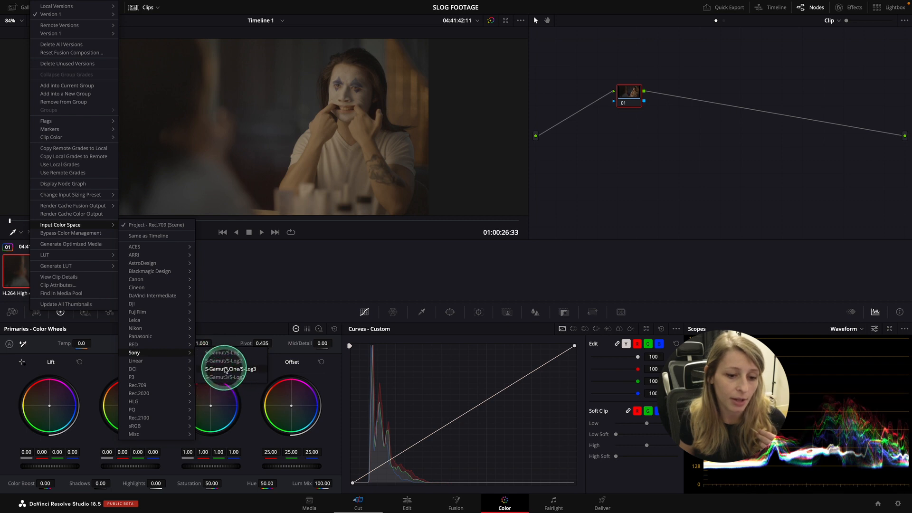
pyautogui.click(246, 370)
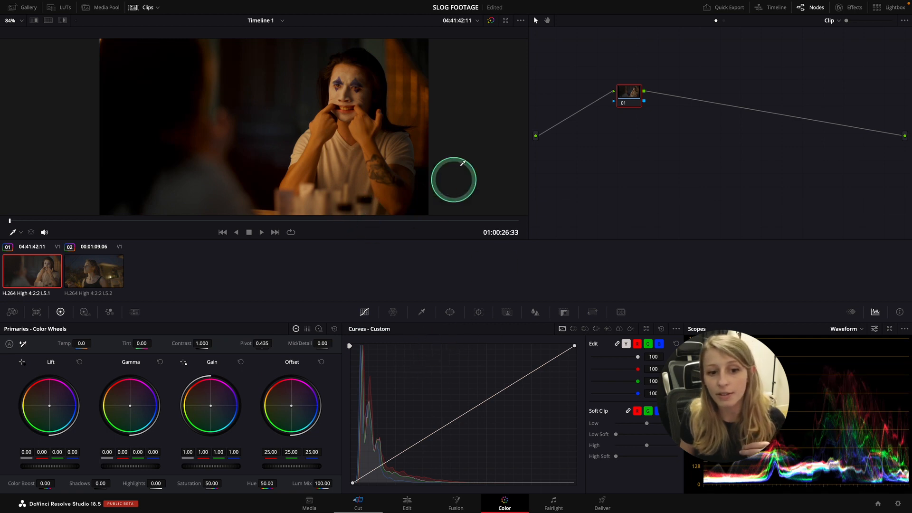
# Step: Hide the clip thumbnails and widen the node graph to make more room for the nodes
pyautogui.moveTo(628, 103); pyautogui.dragTo(655, 127)
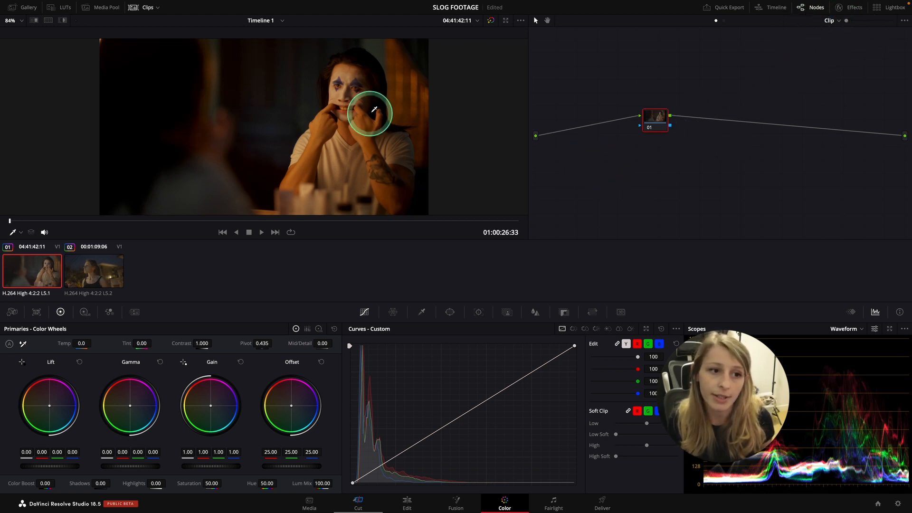
pyautogui.click(135, 7)
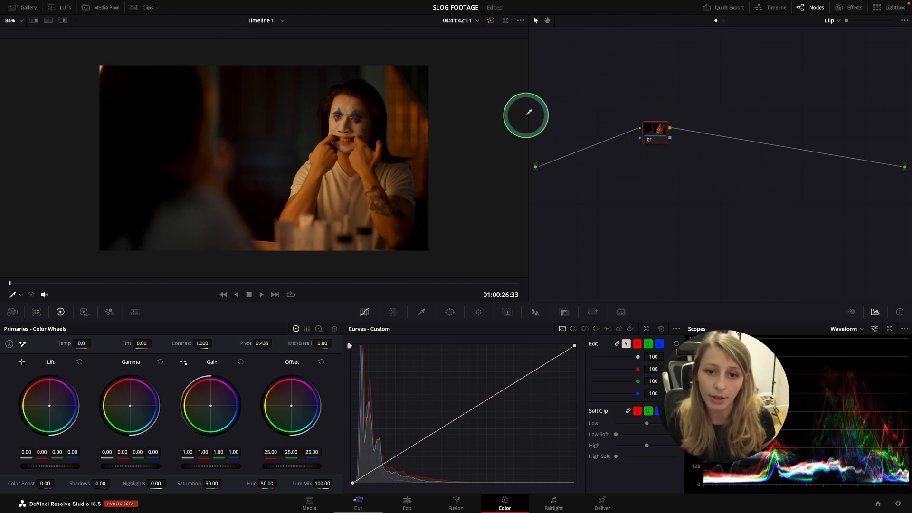
pyautogui.moveTo(529, 113); pyautogui.dragTo(416, 124)
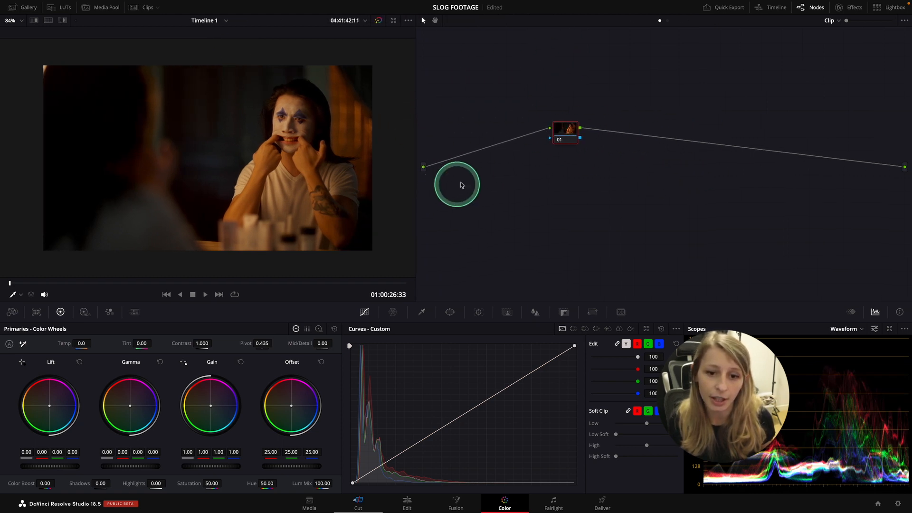
# Step: Add a parallel node to node 01 and move node 01 up and away from the new node
pyautogui.moveTo(567, 133); pyautogui.dragTo(565, 141)
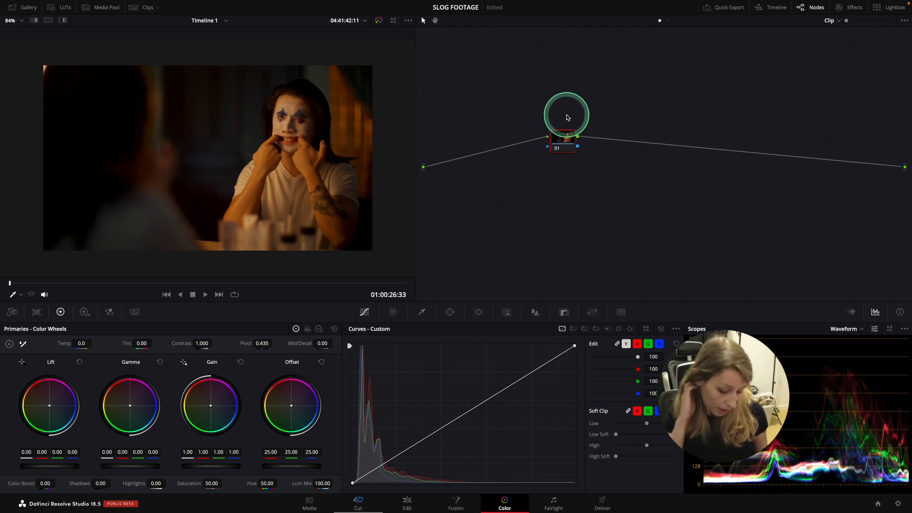
pyautogui.hotkey('alt', 'l')
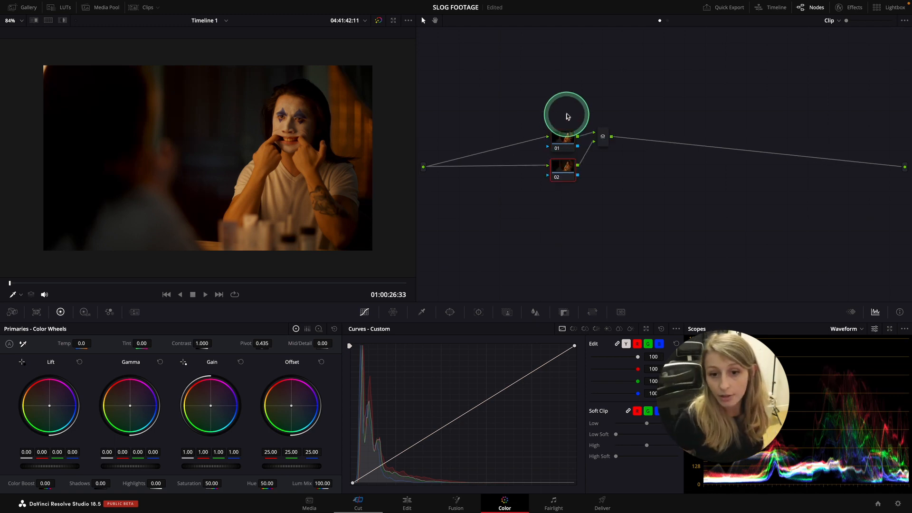
pyautogui.moveTo(562, 138)
pyautogui.mouseDown()
pyautogui.moveTo(549, 117)
pyautogui.moveTo(560, 125)
pyautogui.mouseUp()
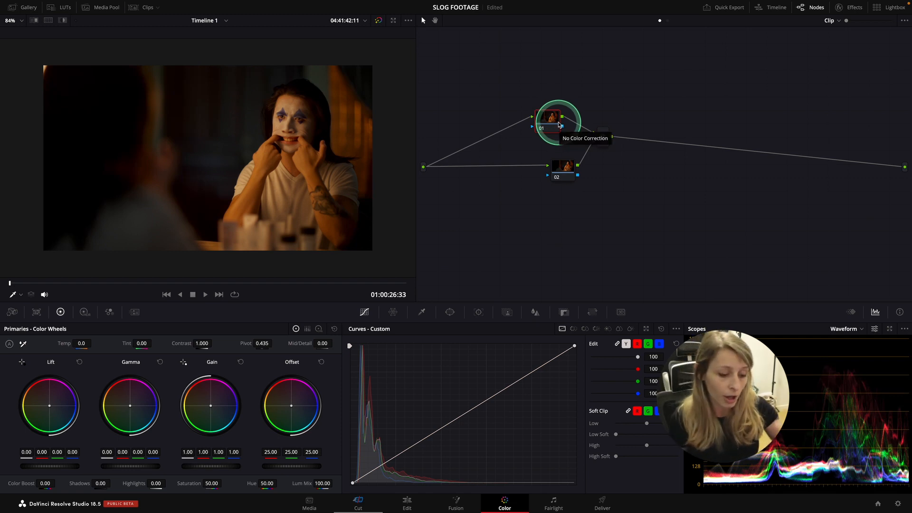
# Step: Label node 01 BALANCE and set its primaries to luma lift 0.02, gamma -0.01 and gain 1.03
pyautogui.rightClick(549, 124)
pyautogui.click(574, 143)
pyautogui.write('BALANCE')
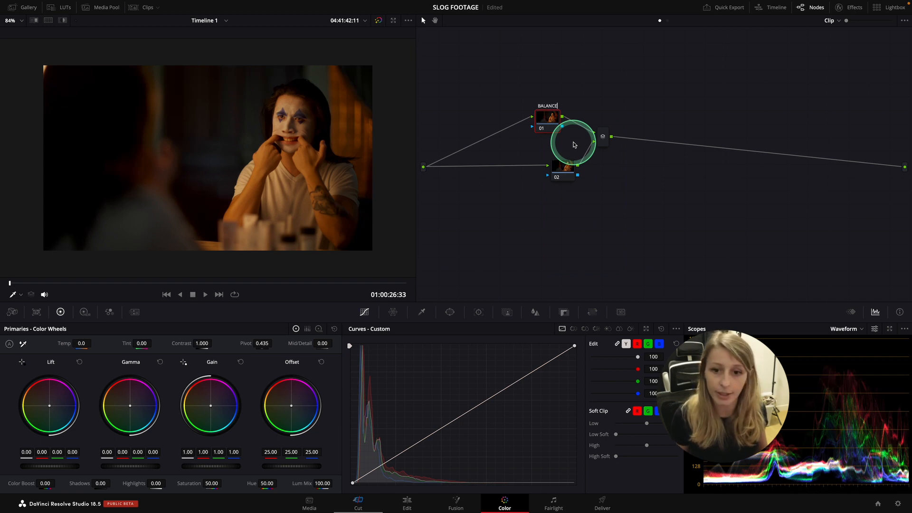
pyautogui.press('Return')
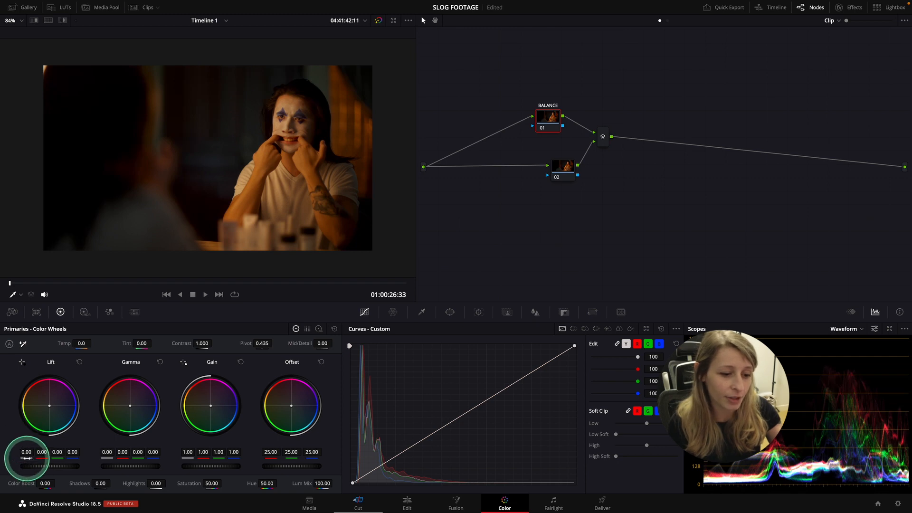
pyautogui.moveTo(27, 460); pyautogui.dragTo(26, 460)
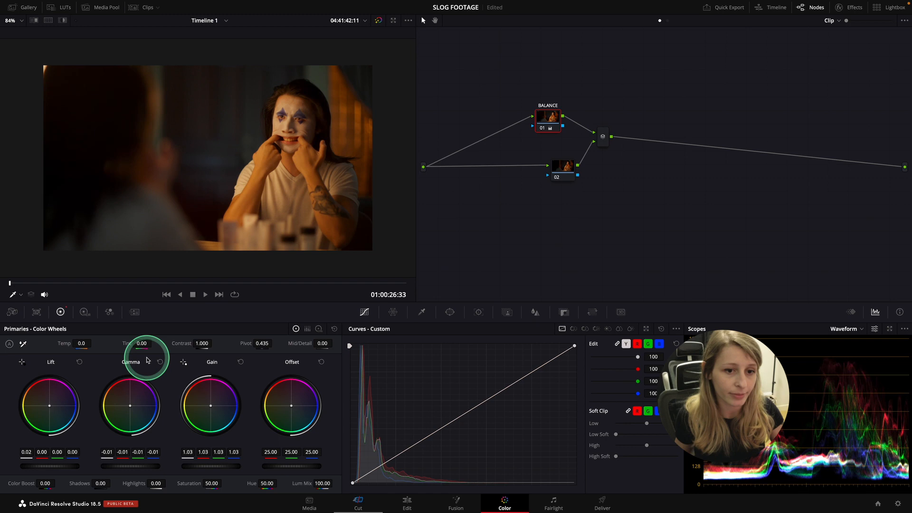
# Step: Insert a serial node before the BALANCE node, label it HDR and align it beside BALANCE
pyautogui.hotkey('shift', 's')
pyautogui.moveTo(550, 198); pyautogui.dragTo(494, 120)
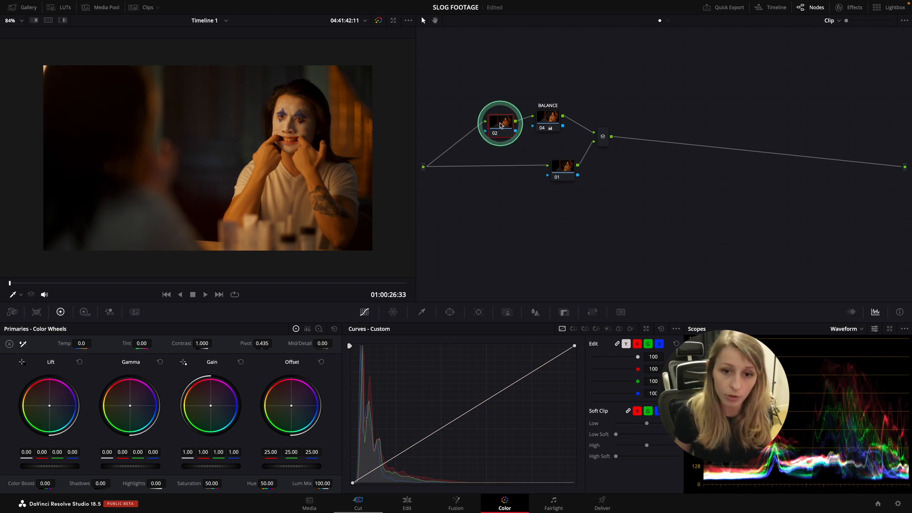
pyautogui.rightClick(495, 125)
pyautogui.click(516, 142)
pyautogui.write('HDR')
pyautogui.press('Return')
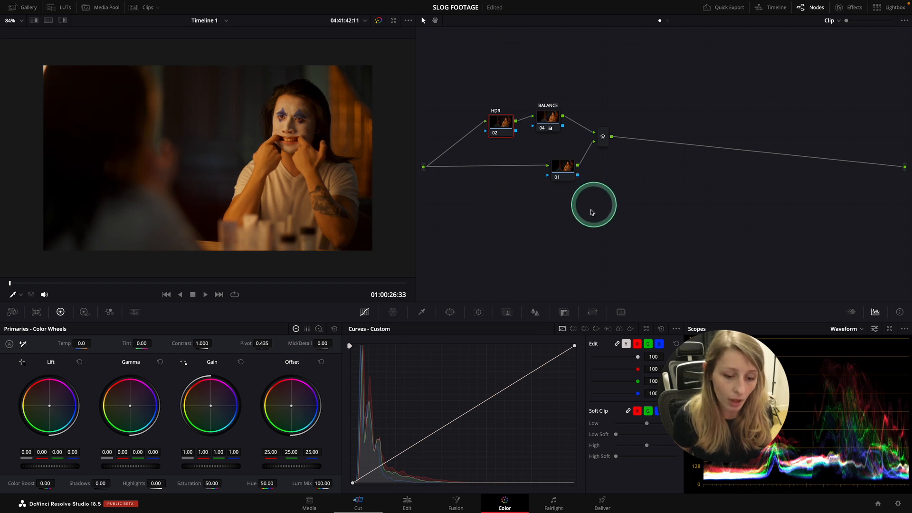
pyautogui.moveTo(503, 123); pyautogui.dragTo(500, 117)
# Step: Lower the Light zone exposure to -0.13 with the HDR wheels on the HDR node, checking the image full screen
pyautogui.click(84, 312)
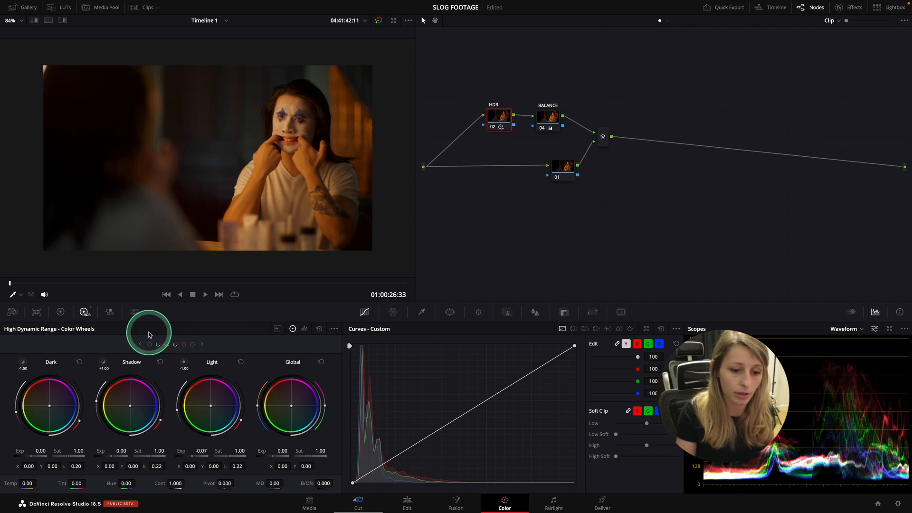
pyautogui.press('super+f')
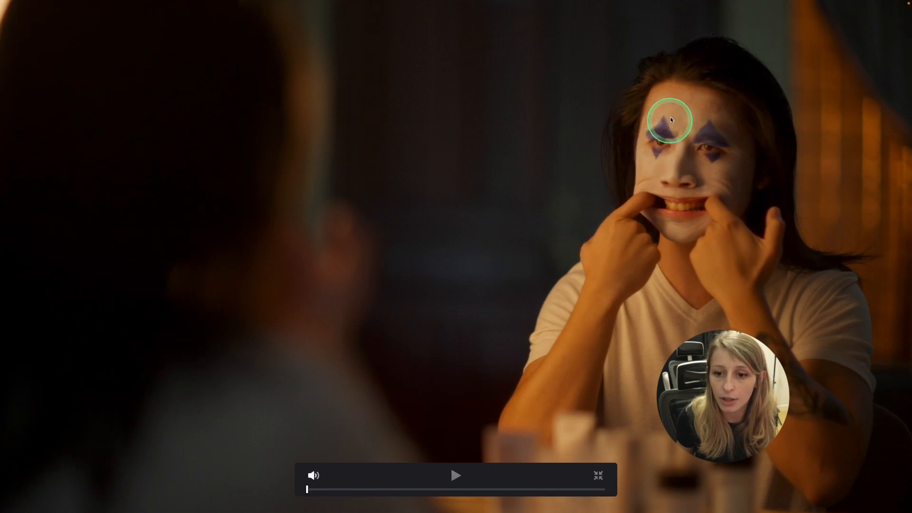
pyautogui.press('Escape')
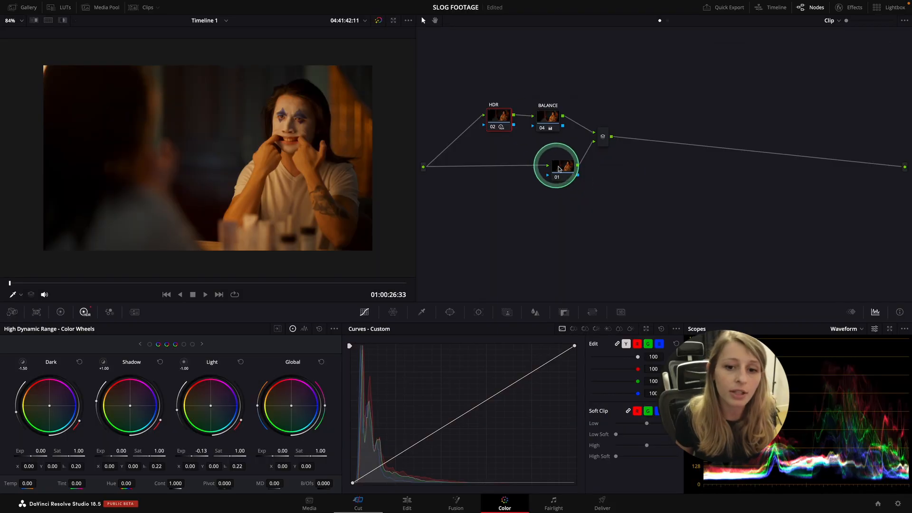
# Step: Spread out the HDR, BALANCE and lower parallel nodes in the graph, leaving the unlabelled parallel node selected
pyautogui.moveTo(500, 124); pyautogui.dragTo(492, 120)
pyautogui.moveTo(562, 167); pyautogui.dragTo(518, 181)
pyautogui.click(556, 116)
pyautogui.moveTo(557, 116); pyautogui.dragTo(562, 106)
pyautogui.click(518, 191)
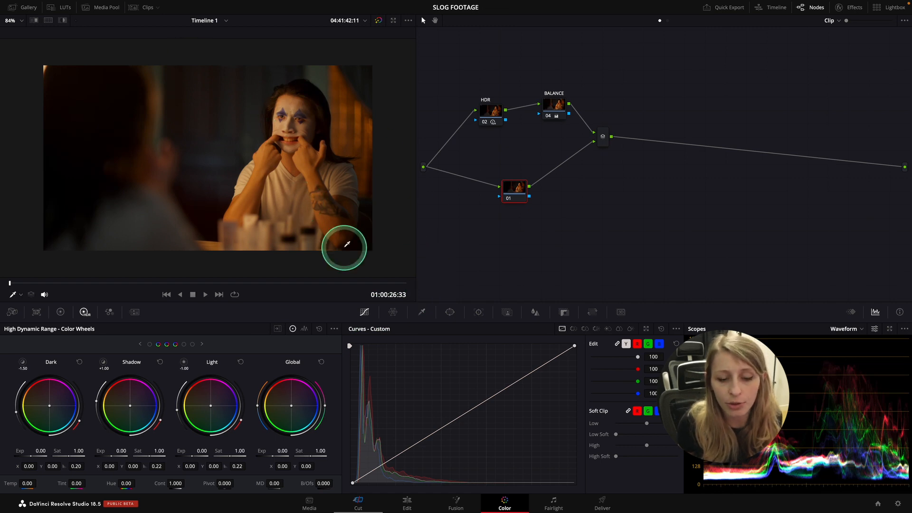
# Step: Warp the outer orange-red point inward in the Color Warper on the parallel node, to hue 0.91 and saturation 0.97
pyautogui.click(392, 312)
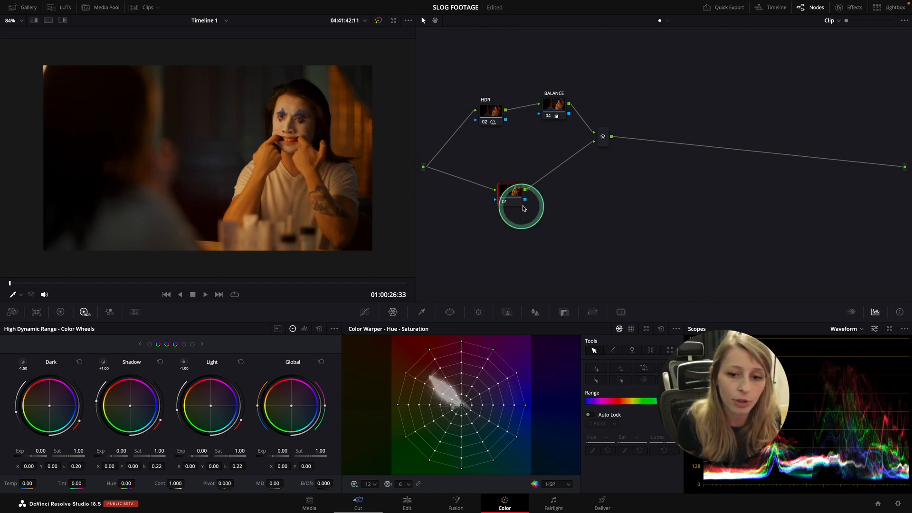
pyautogui.click(646, 328)
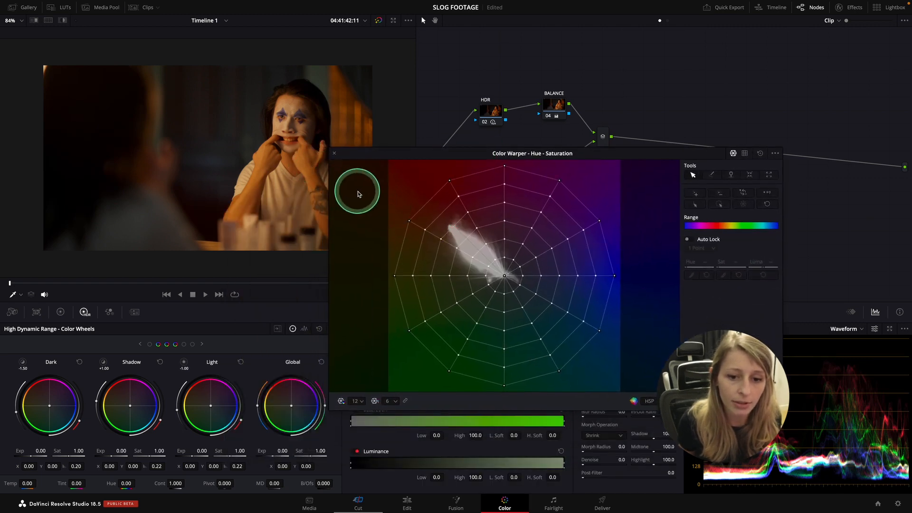
pyautogui.moveTo(411, 222); pyautogui.dragTo(425, 237)
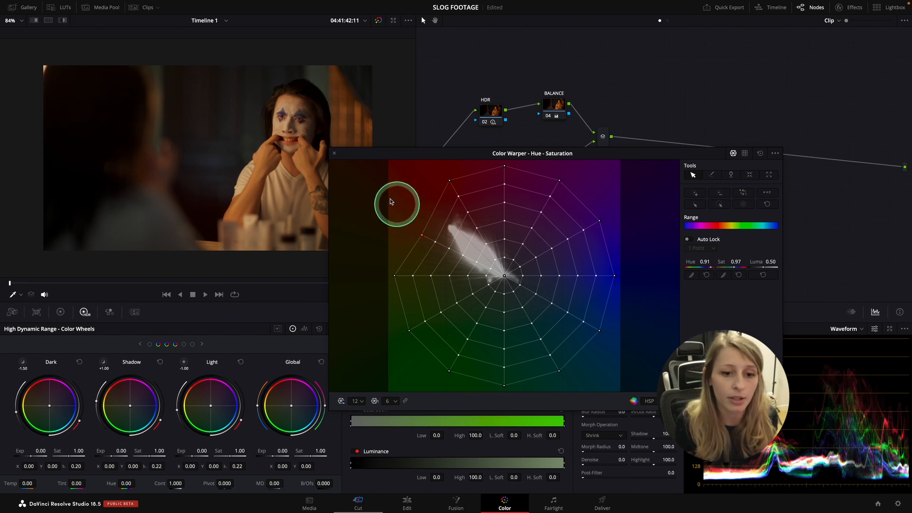
pyautogui.click(335, 154)
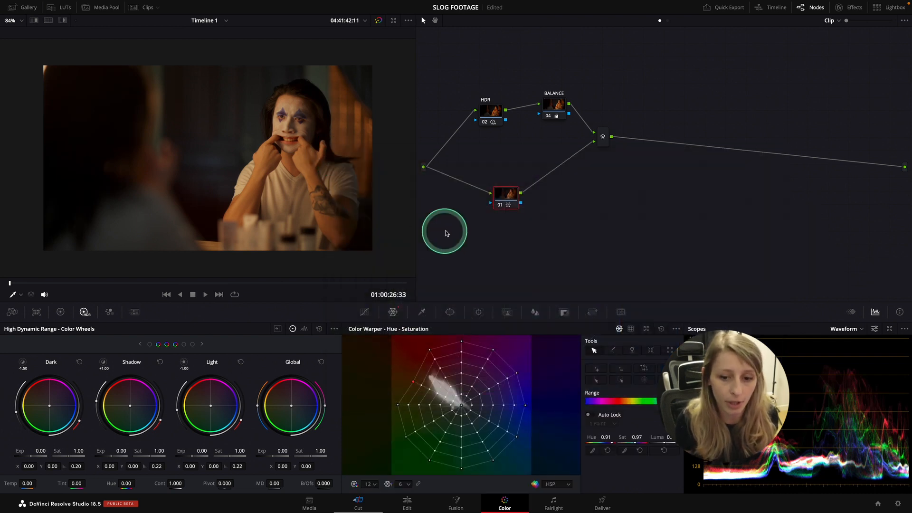
pyautogui.hotkey('ctrl', 'f')
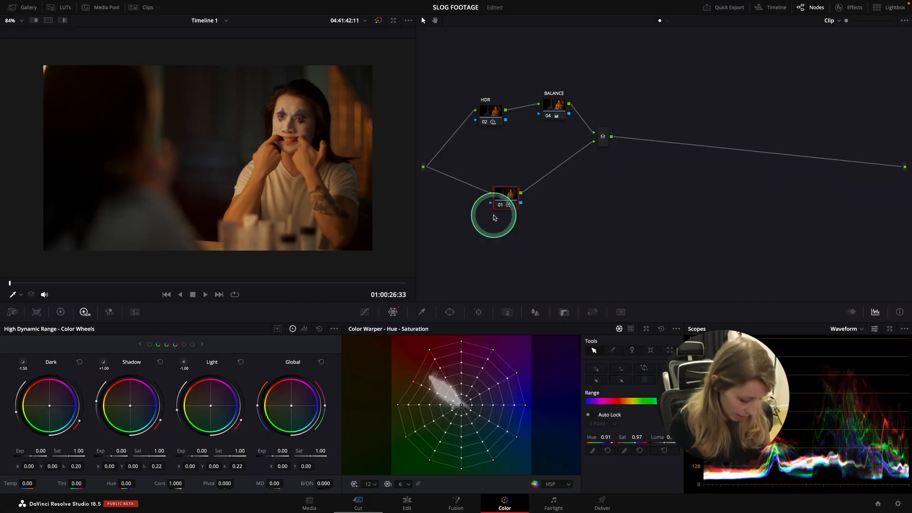
# Step: Label the color-warped parallel node SKIN and move it slightly up in the node graph
pyautogui.rightClick(508, 194)
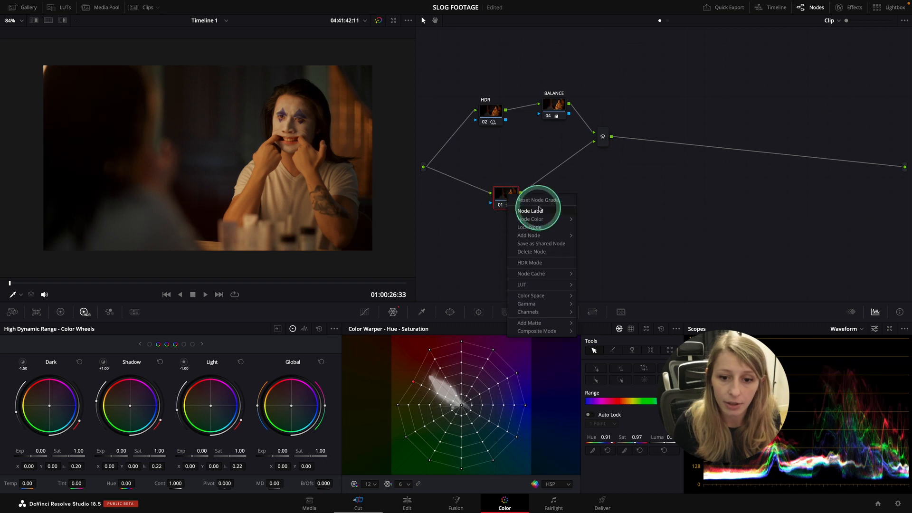
pyautogui.click(535, 211)
pyautogui.write('SKIN')
pyautogui.click(529, 221)
pyautogui.click(502, 198)
pyautogui.moveTo(502, 199); pyautogui.dragTo(503, 189)
pyautogui.click(534, 220)
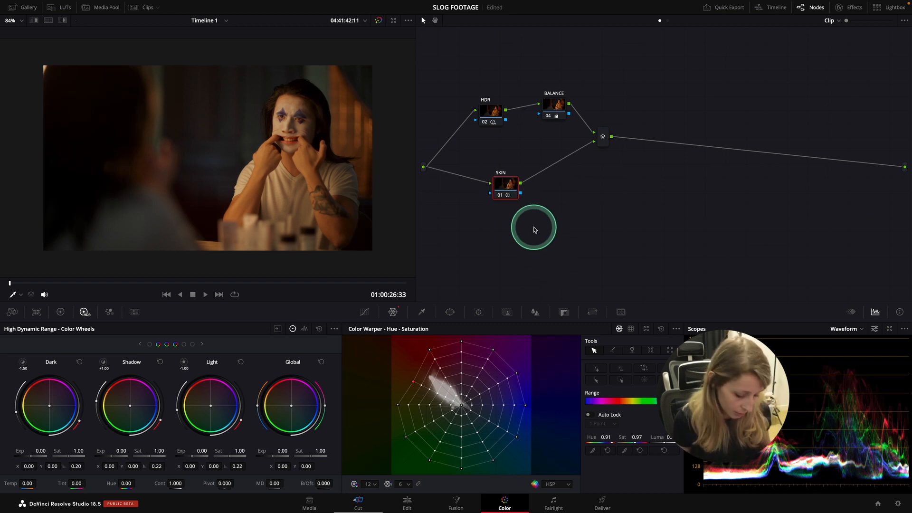
# Step: Add a serial node after SKIN in the lower parallel branch and label it SPLIT TONE
pyautogui.hotkey('alt', 's')
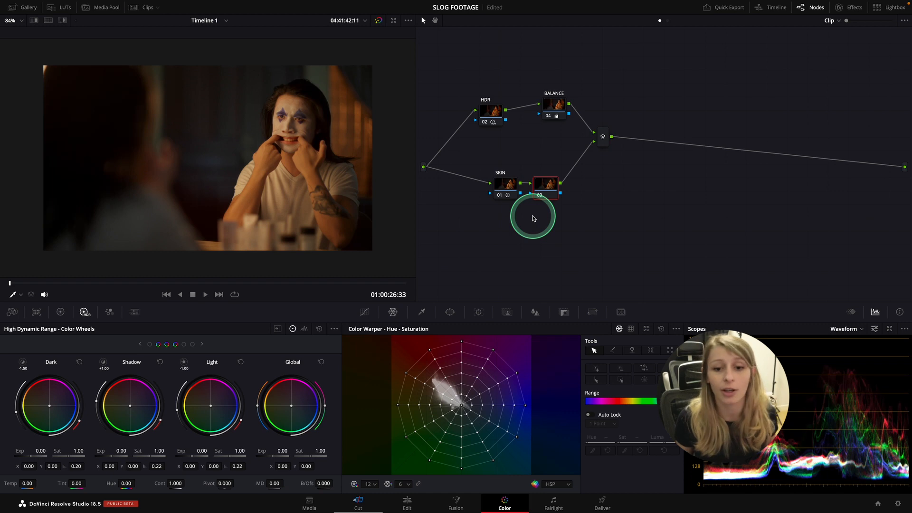
pyautogui.click(365, 314)
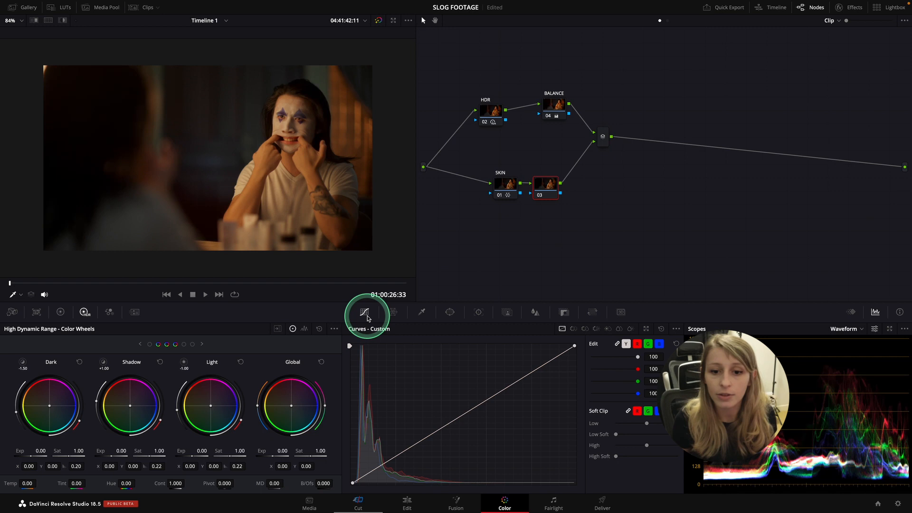
pyautogui.rightClick(546, 185)
pyautogui.click(562, 201)
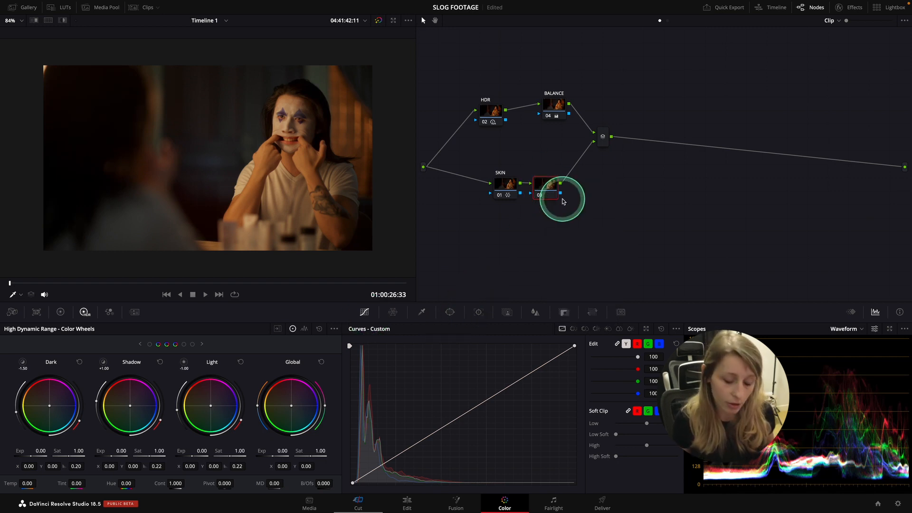
pyautogui.write('SPLIT TONE')
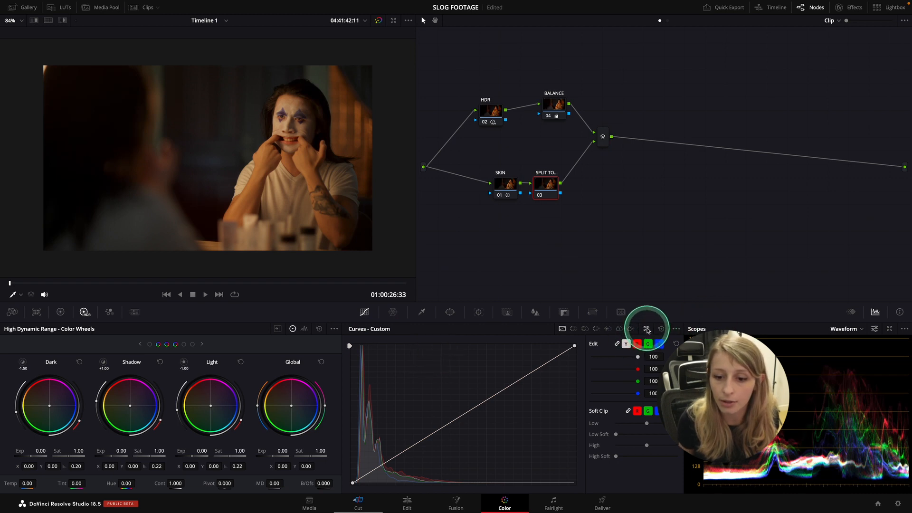
# Step: In an enlarged custom curves window on SPLIT TONE, anchor the red curve's midtones and pull its shadows slightly down
pyautogui.click(646, 330)
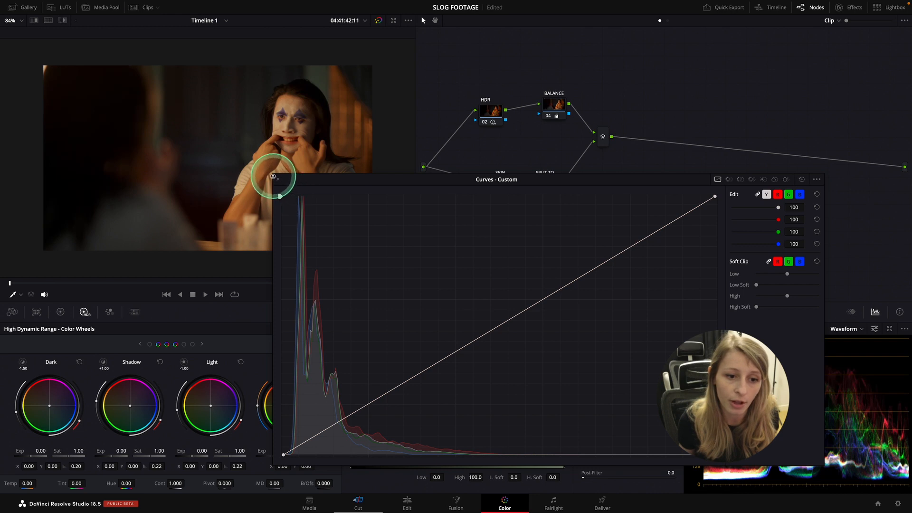
pyautogui.moveTo(273, 176); pyautogui.dragTo(349, 165)
pyautogui.click(758, 171)
pyautogui.click(777, 171)
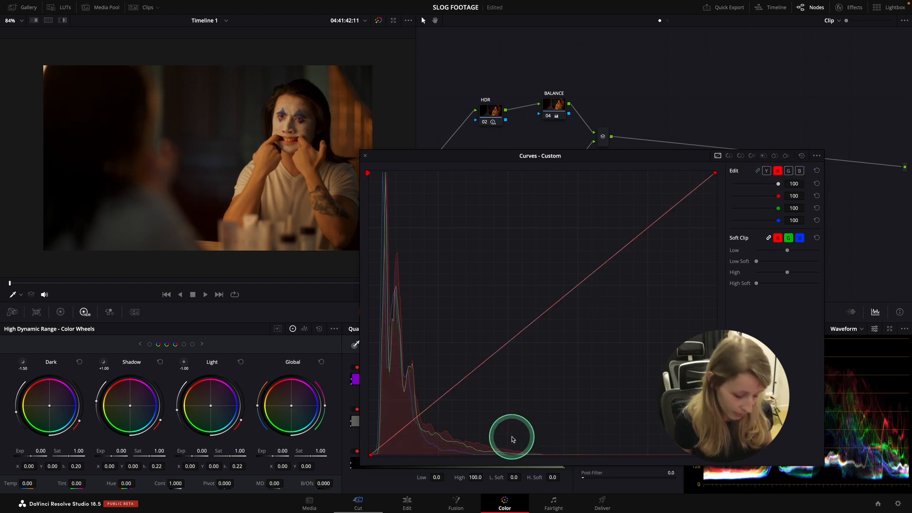
pyautogui.click(490, 357)
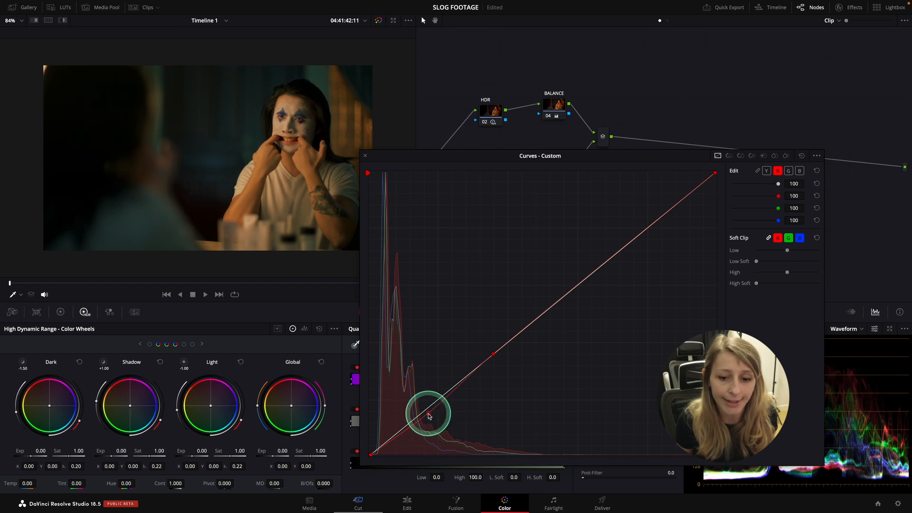
# Step: Anchor the green curve's midtones on SPLIT TONE, then fine-tune the green and red shadow points slightly below the diagonal
pyautogui.click(788, 170)
pyautogui.click(503, 347)
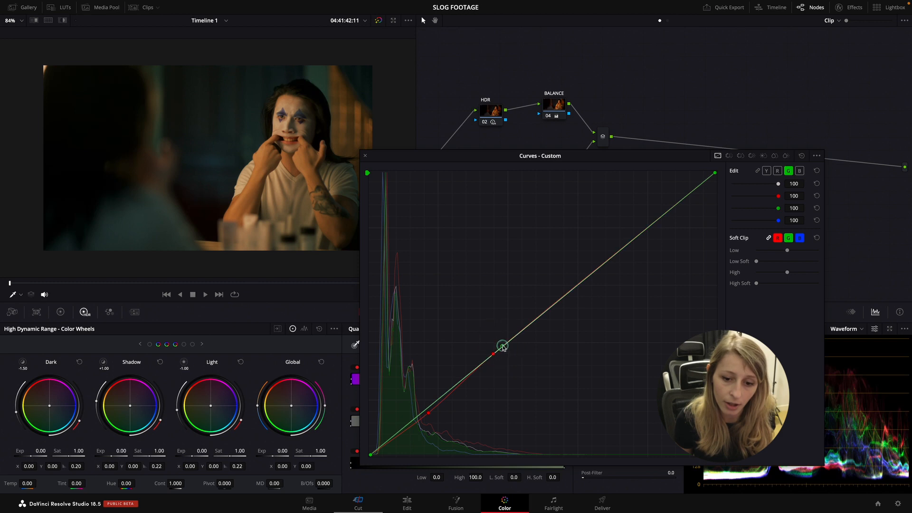
pyautogui.click(426, 412)
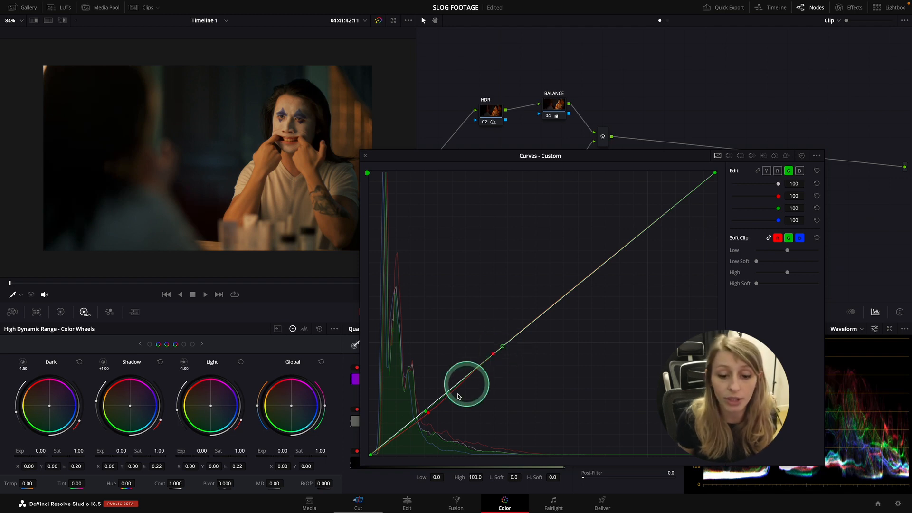
pyautogui.click(431, 416)
pyautogui.click(430, 416)
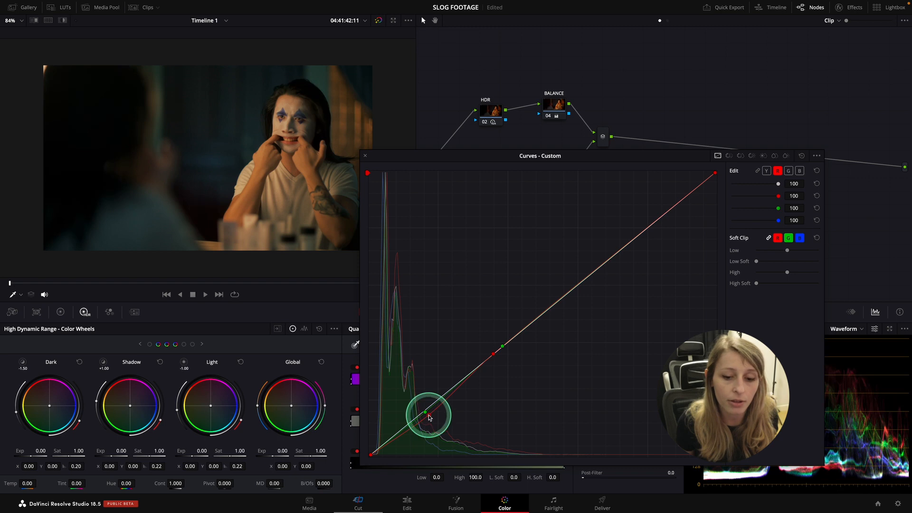
pyautogui.click(426, 415)
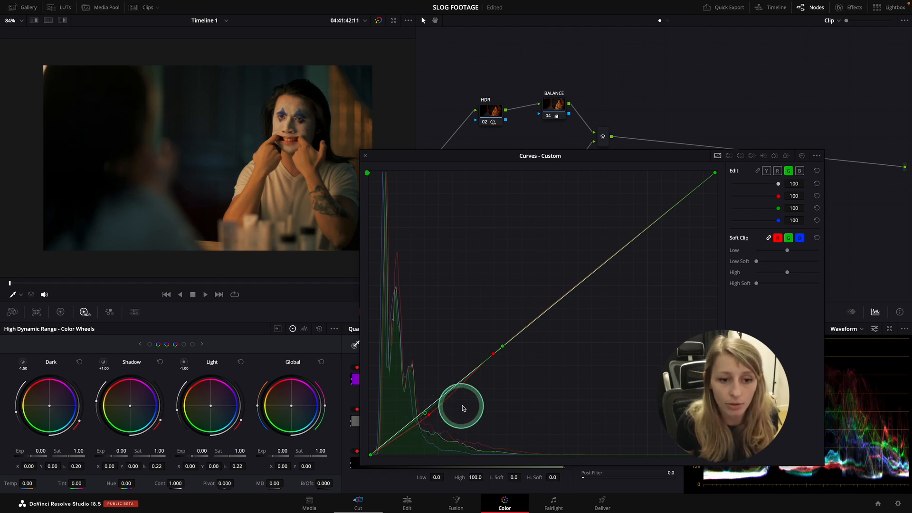
# Step: Anchor the blue curve's midtones, nudge its shadow point slightly up, and check the split tone full screen
pyautogui.click(799, 170)
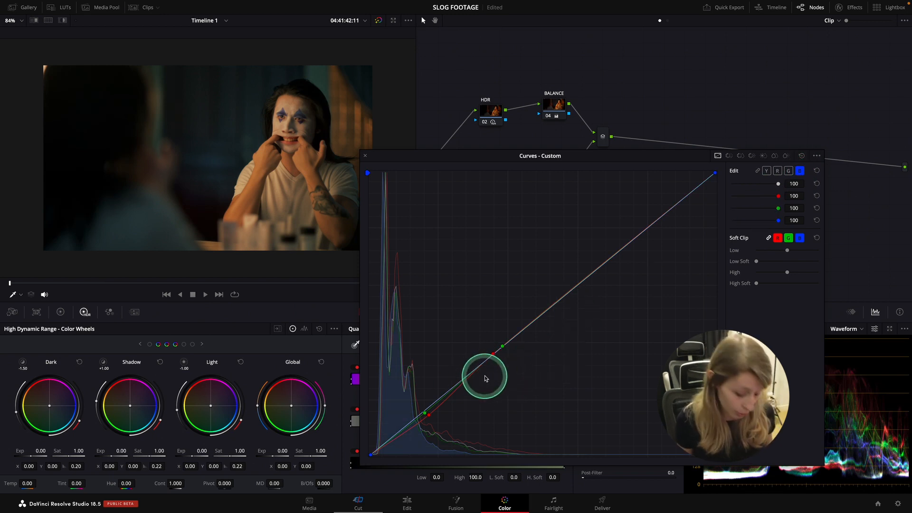
pyautogui.click(511, 338)
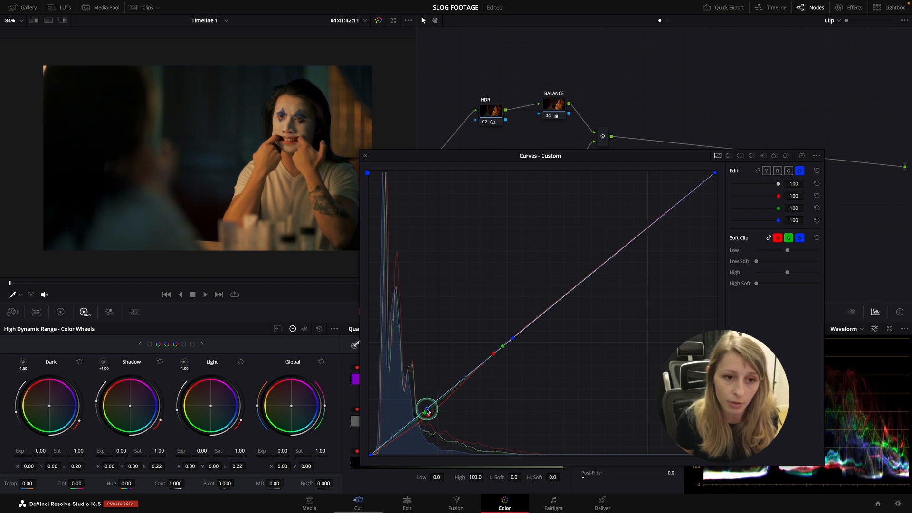
pyautogui.moveTo(428, 409); pyautogui.dragTo(428, 408)
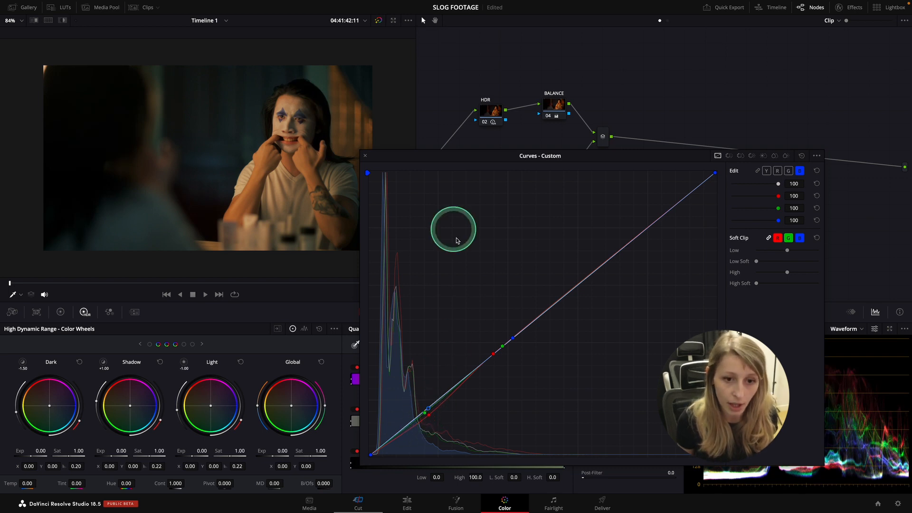
pyautogui.click(365, 155)
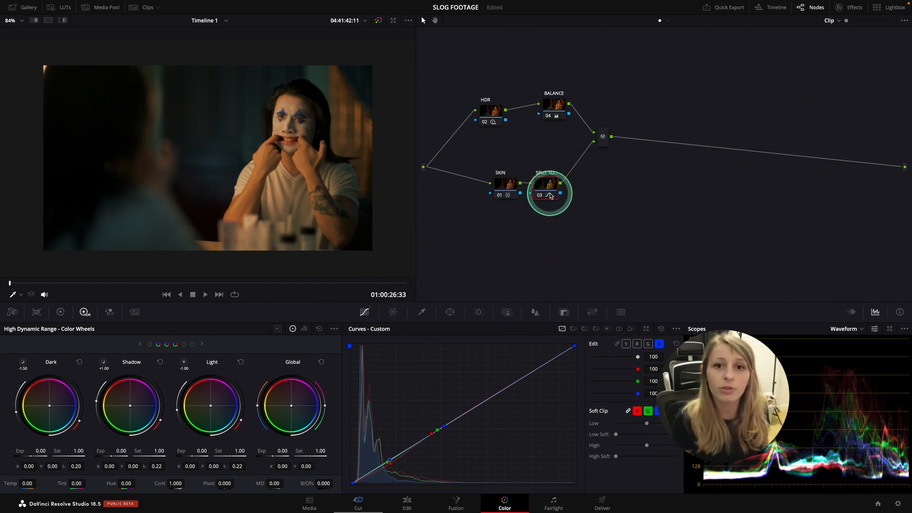
pyautogui.hotkey('ctrl', 'f')
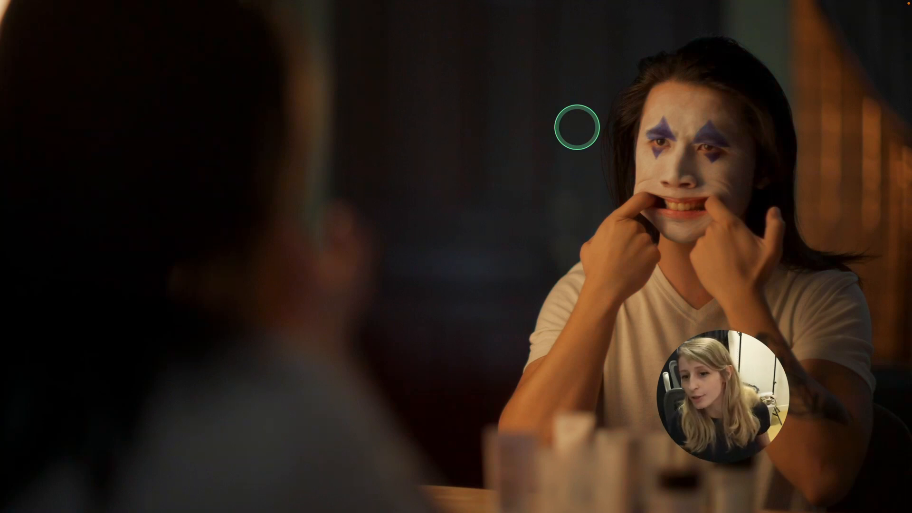
pyautogui.press('Escape')
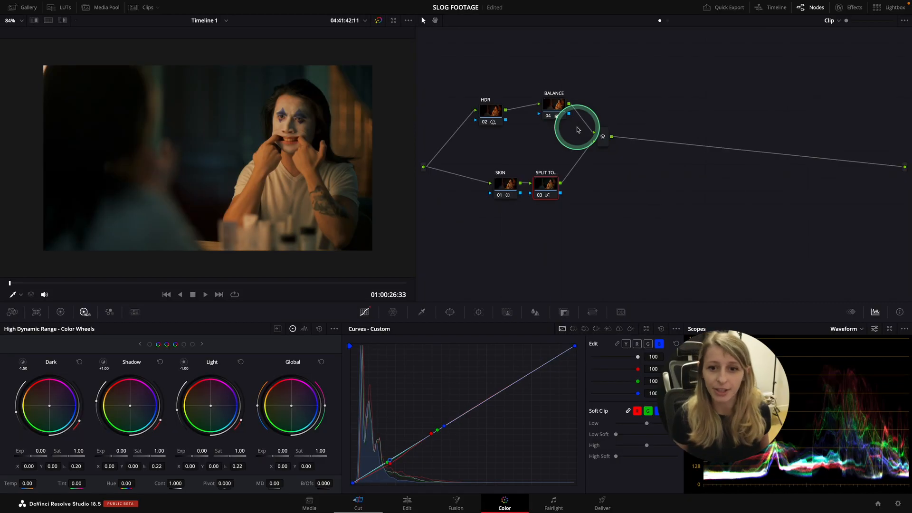
# Step: Add a serial node after the parallel mixer and fit a soft circular window around the man, about size 57 and softness 18
pyautogui.click(602, 138)
pyautogui.hotkey('alt', 's')
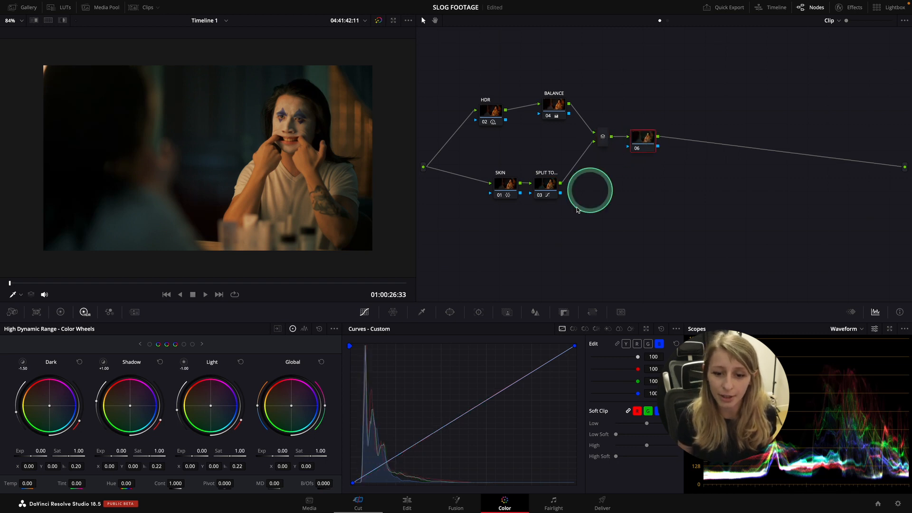
pyautogui.click(450, 312)
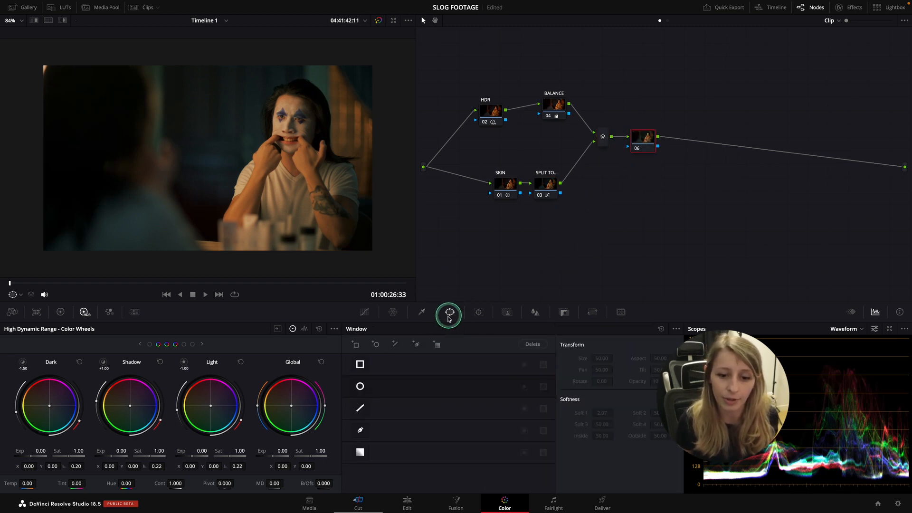
pyautogui.click(360, 387)
pyautogui.moveTo(245, 147); pyautogui.dragTo(324, 144)
pyautogui.moveTo(288, 191)
pyautogui.mouseDown()
pyautogui.moveTo(289, 222)
pyautogui.moveTo(301, 197)
pyautogui.mouseUp()
pyautogui.moveTo(343, 155); pyautogui.dragTo(363, 154)
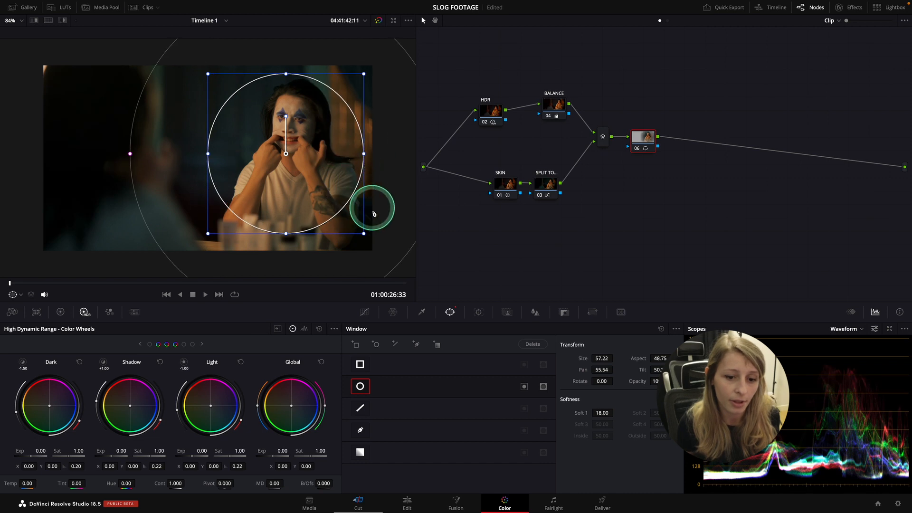
# Step: Shift the windowed node slightly in the graph and preview the area its circular window isolates with Highlight
pyautogui.click(365, 312)
pyautogui.click(625, 344)
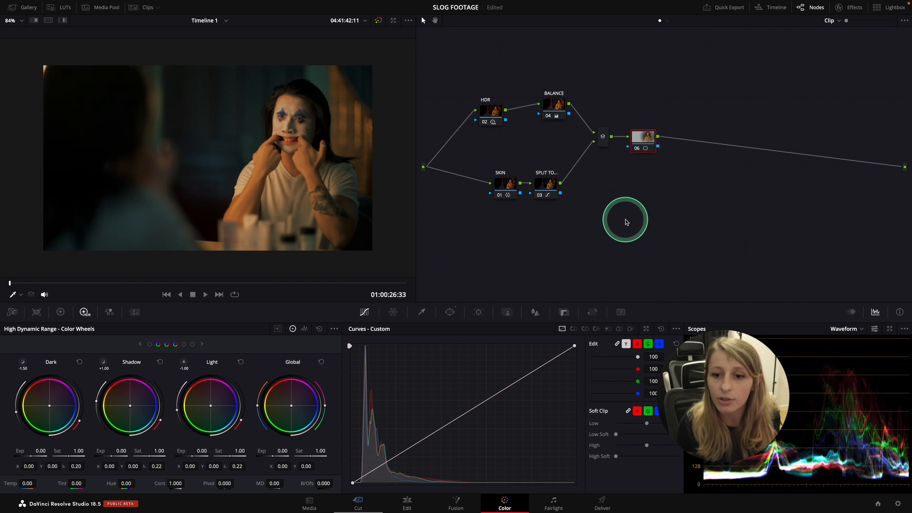
pyautogui.moveTo(638, 137); pyautogui.dragTo(648, 142)
pyautogui.click(450, 311)
pyautogui.click(594, 151)
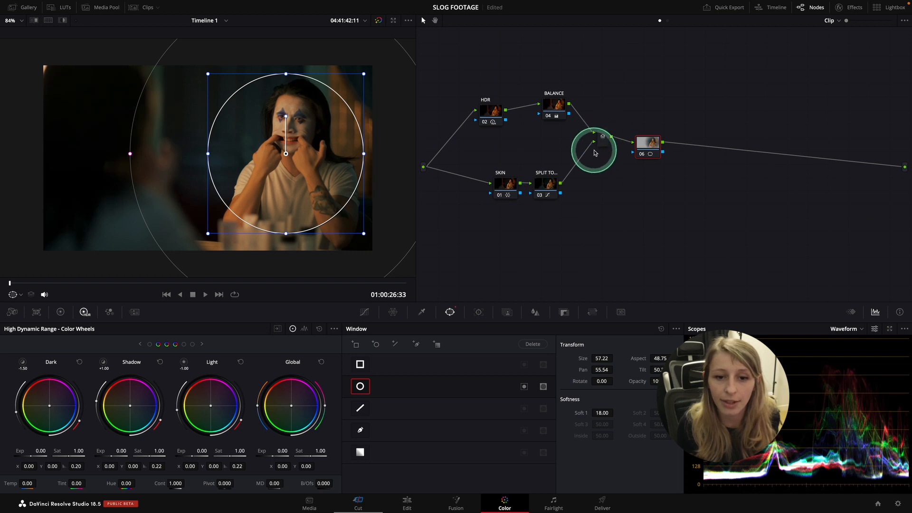
pyautogui.moveTo(651, 152); pyautogui.dragTo(655, 147)
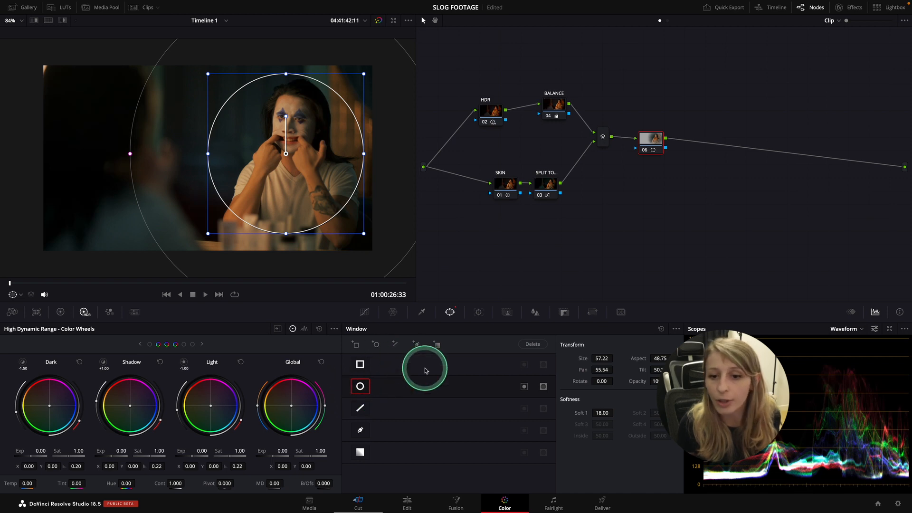
pyautogui.click(62, 21)
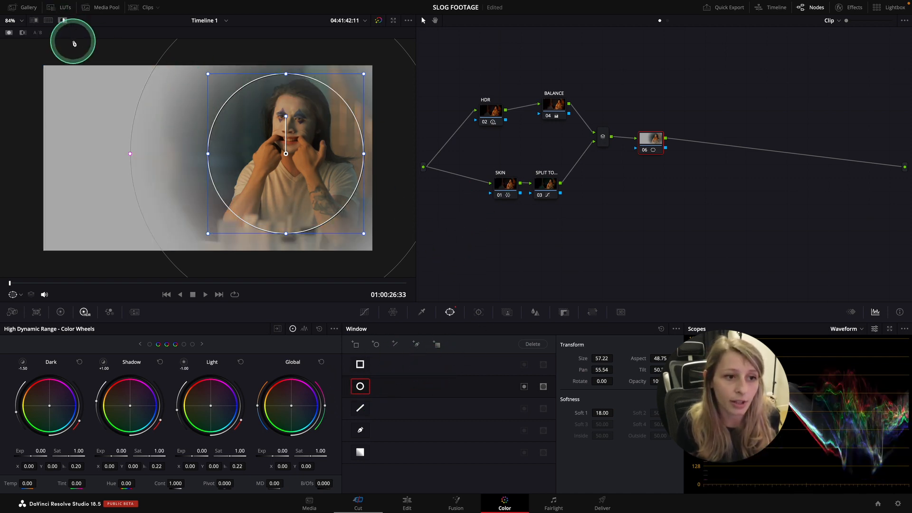
pyautogui.click(62, 20)
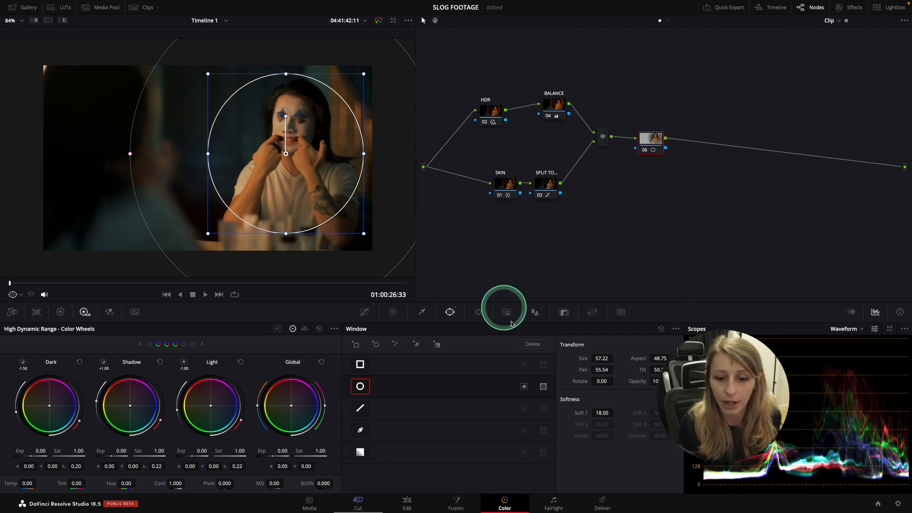
# Step: Raise the upper midtones of the linked custom curve slightly on the windowed node to brighten the man
pyautogui.click(364, 312)
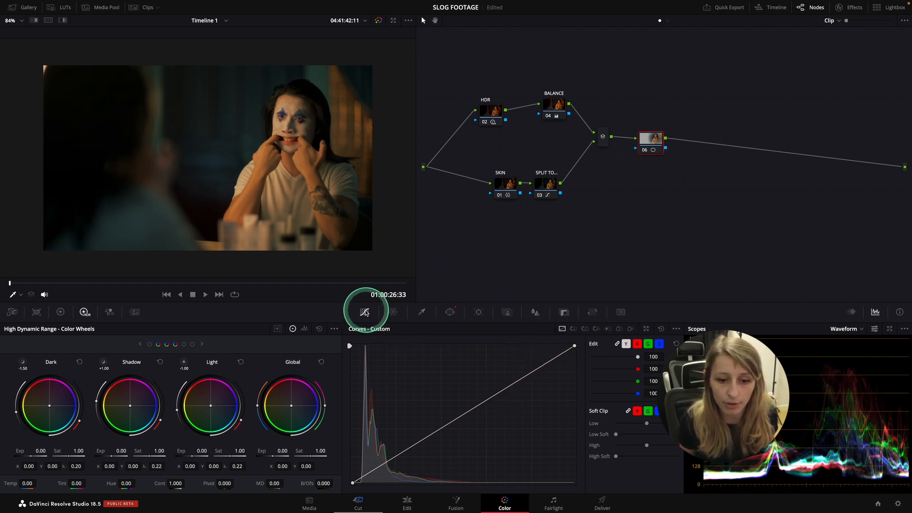
pyautogui.click(516, 383)
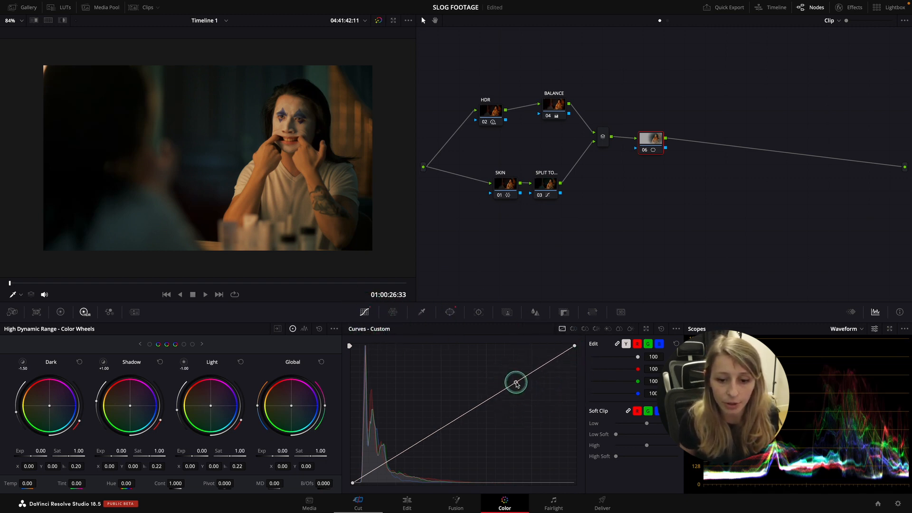
pyautogui.moveTo(516, 383)
pyautogui.mouseDown()
pyautogui.moveTo(511, 370)
pyautogui.moveTo(508, 378)
pyautogui.mouseUp()
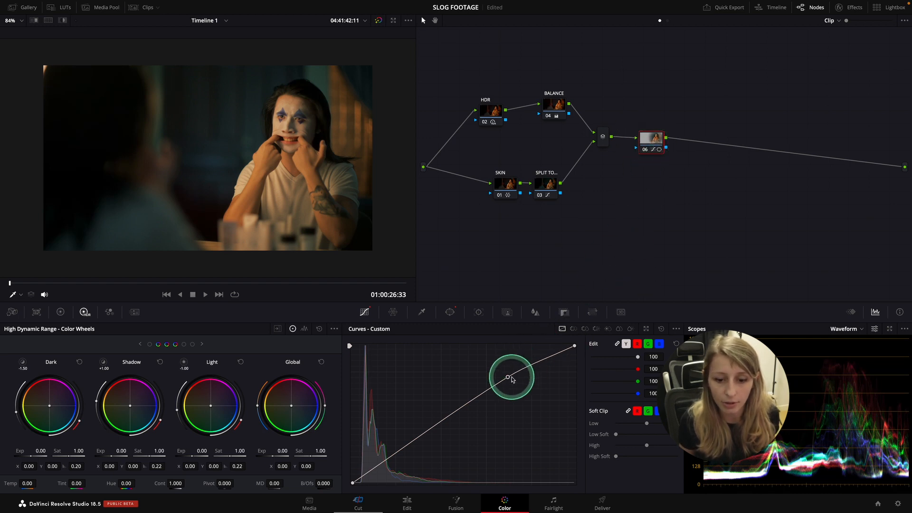
pyautogui.moveTo(511, 380); pyautogui.dragTo(512, 379)
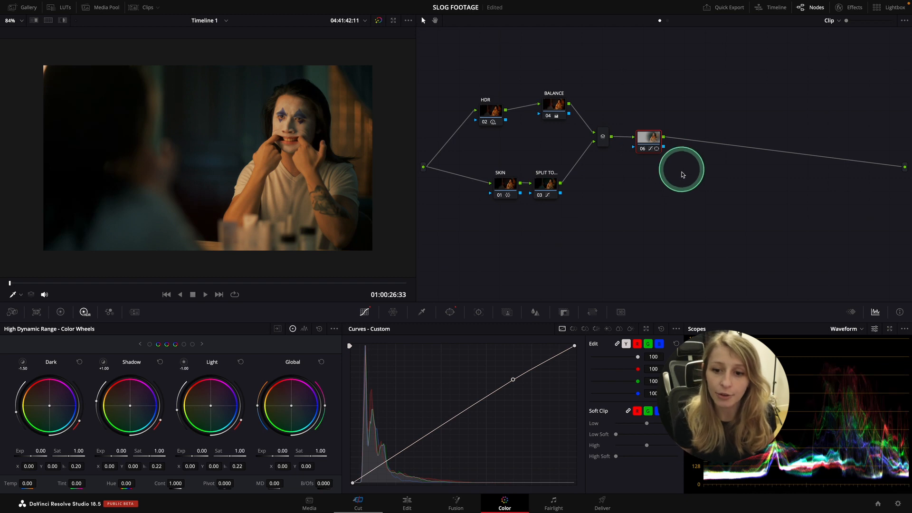
# Step: Add an outside node after the windowed node to grade the area beyond the circular window
pyautogui.rightClick(649, 150)
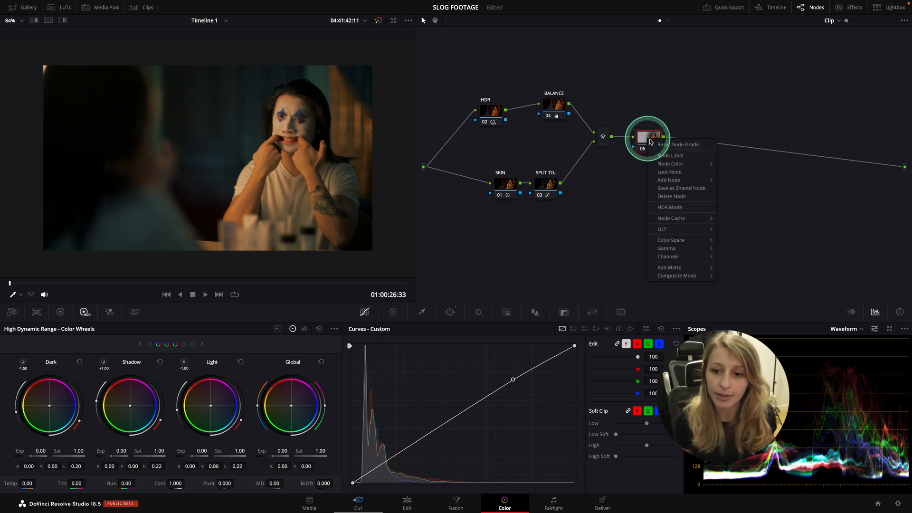
pyautogui.moveTo(691, 180)
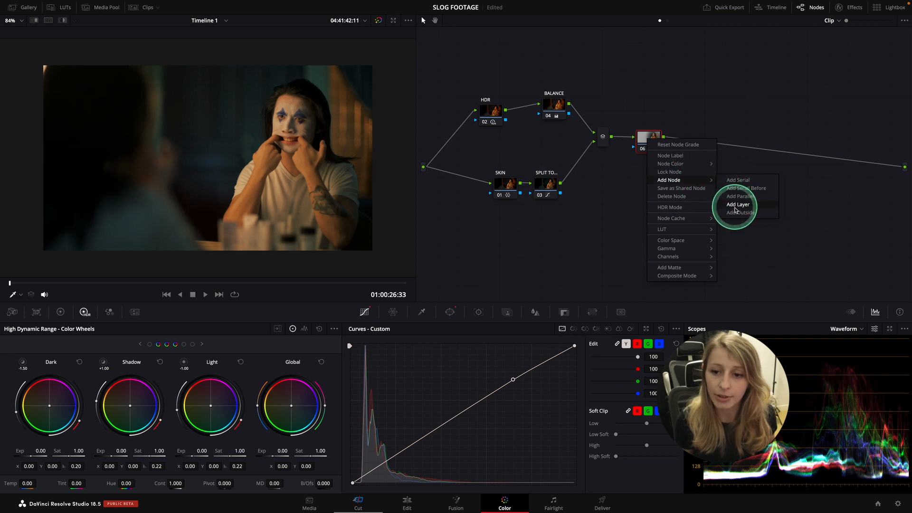
pyautogui.click(746, 215)
pyautogui.click(698, 160)
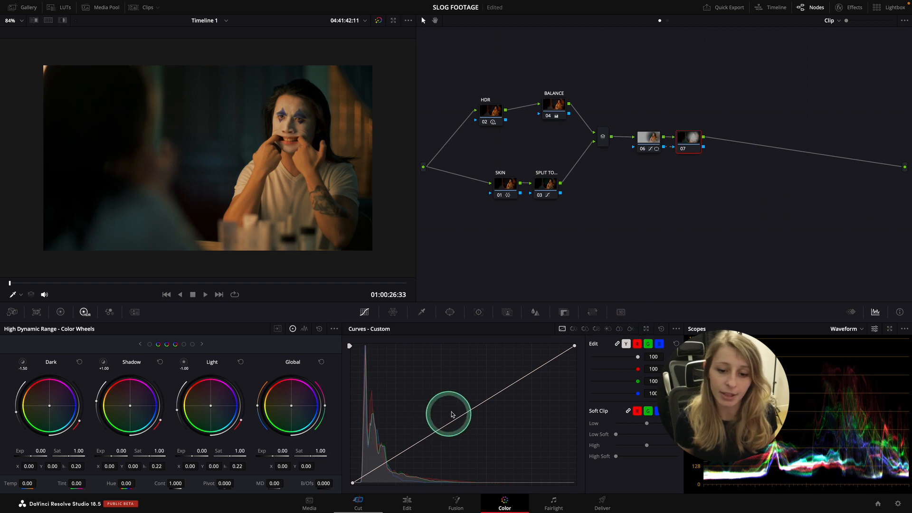
# Step: Pull the upper midtones of the outside node's custom curve down, then select both window nodes and view the image full screen
pyautogui.click(510, 390)
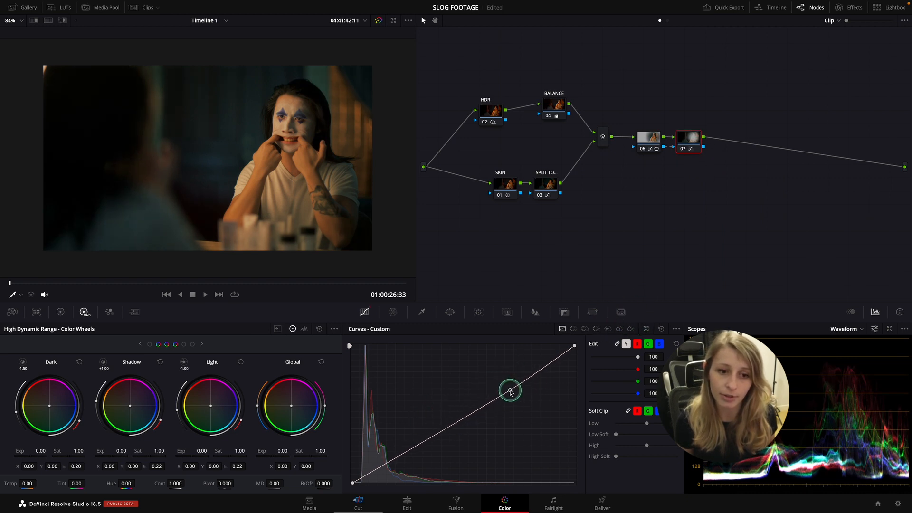
pyautogui.moveTo(510, 391); pyautogui.dragTo(513, 397)
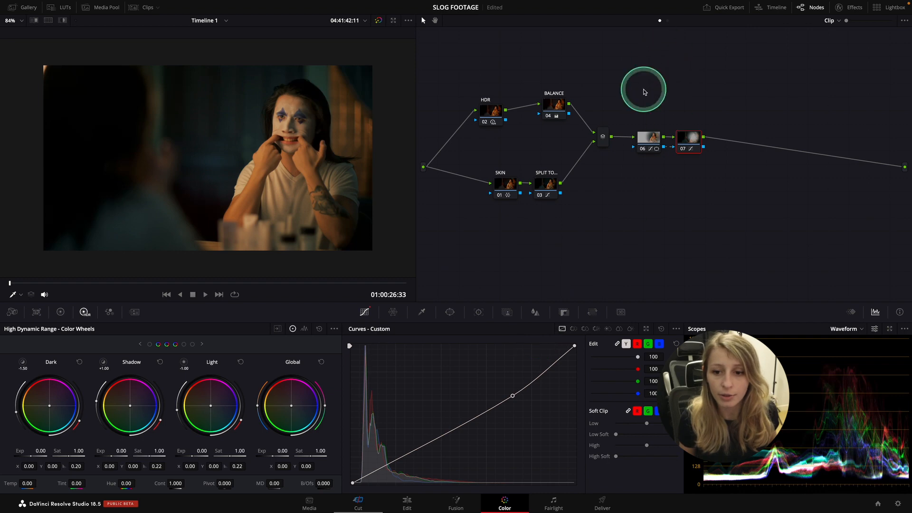
pyautogui.moveTo(644, 90); pyautogui.dragTo(696, 162)
pyautogui.press('super+f')
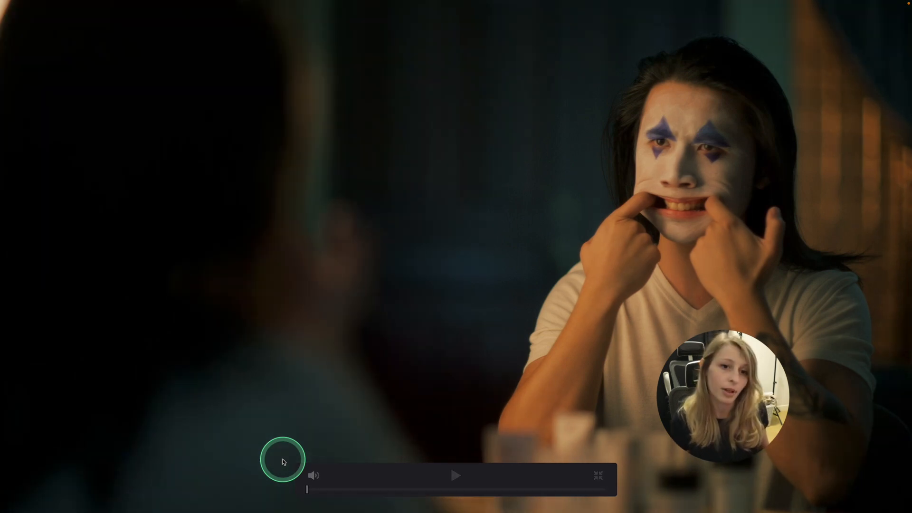
# Step: Compare the image with and without its grades in full-screen view, then return to the grading layout
pyautogui.press('Escape')
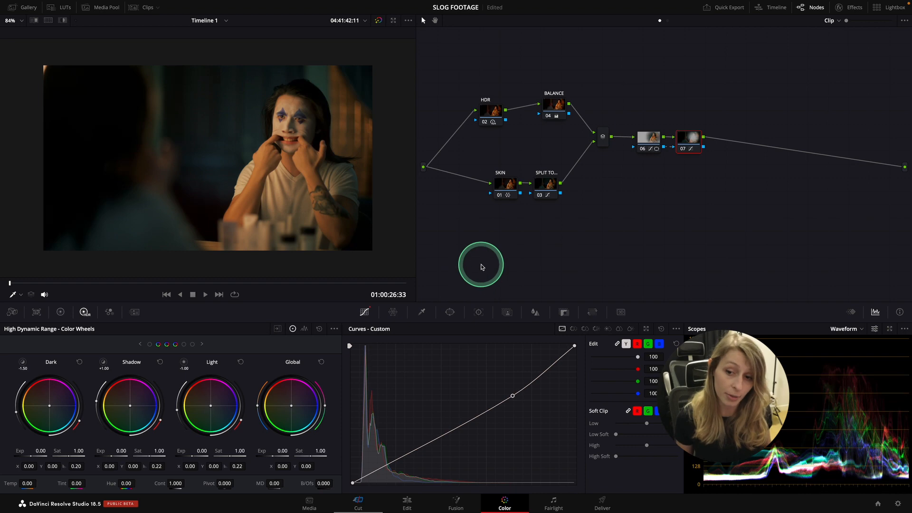
pyautogui.hotkey('ctrl', 'f')
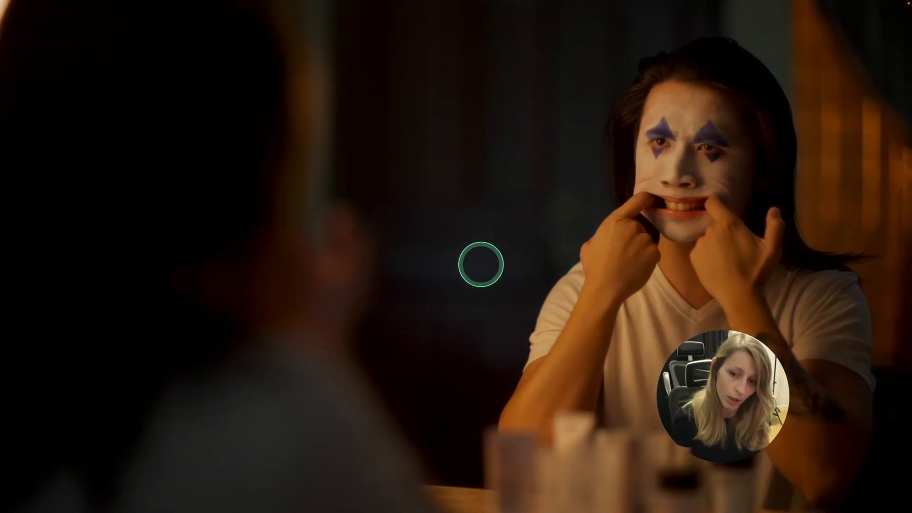
pyautogui.hotkey('shift', 'd')
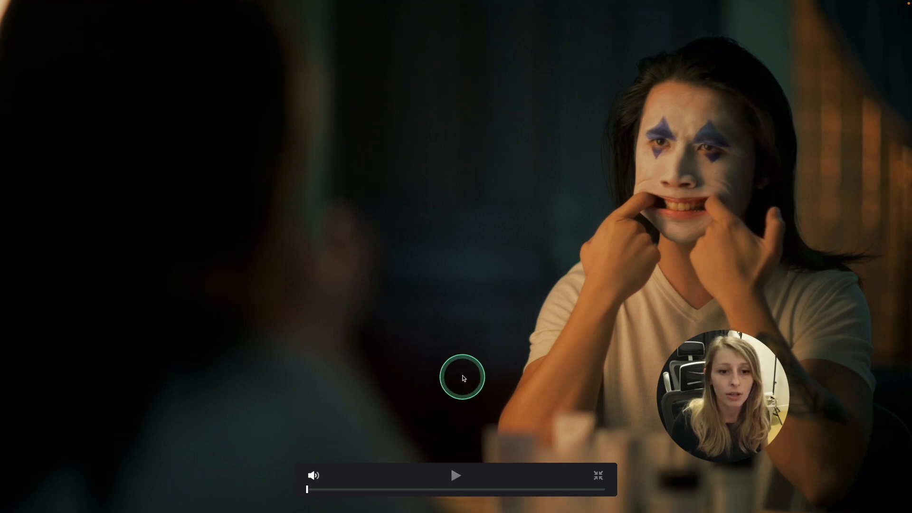
pyautogui.press('Escape')
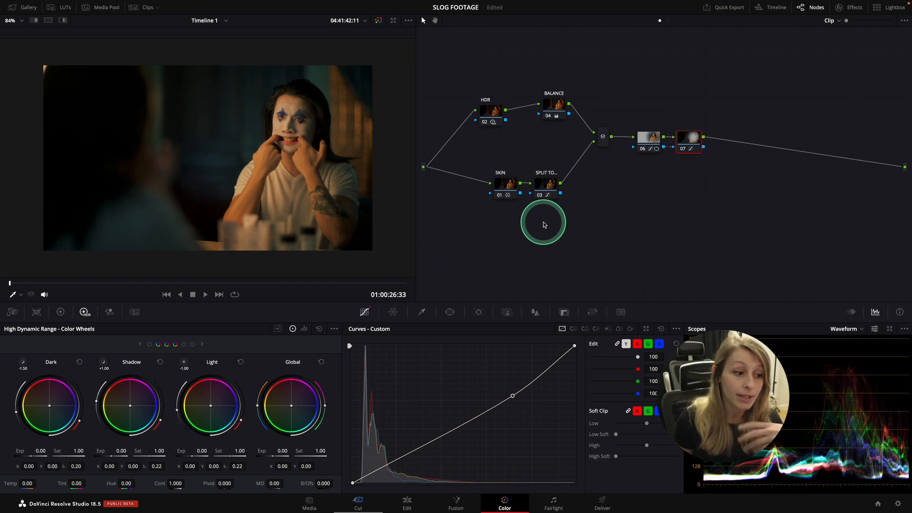
# Step: Add a serial node before the HDR node, feed both the HDR and SKIN branches from it, and label it NR
pyautogui.moveTo(490, 109); pyautogui.dragTo(491, 114)
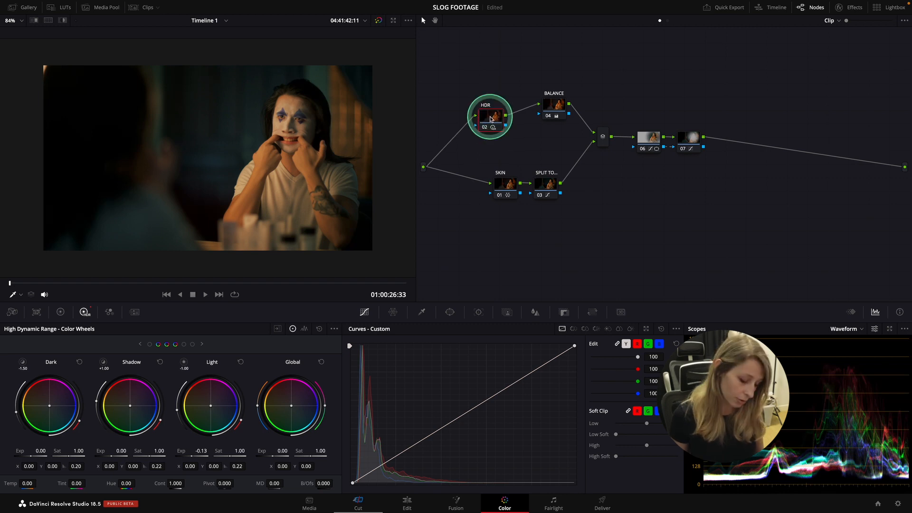
pyautogui.hotkey('shift', 's')
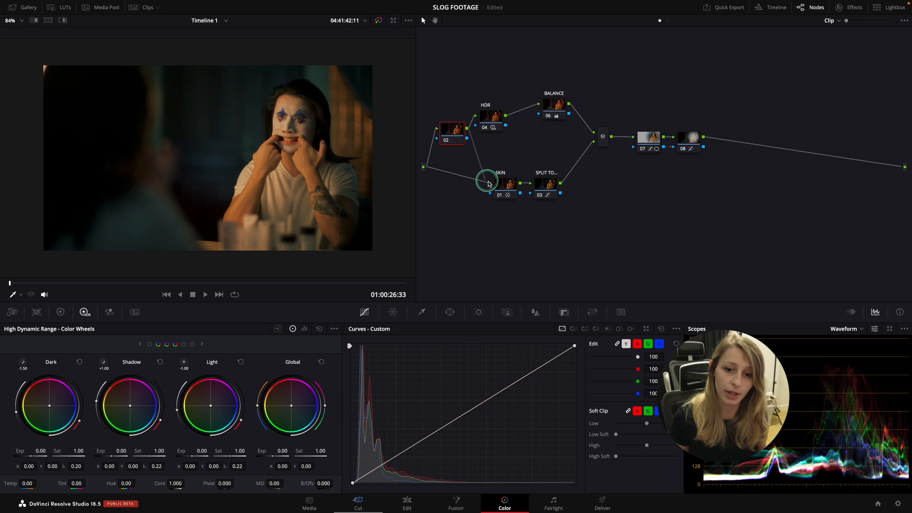
pyautogui.rightClick(457, 139)
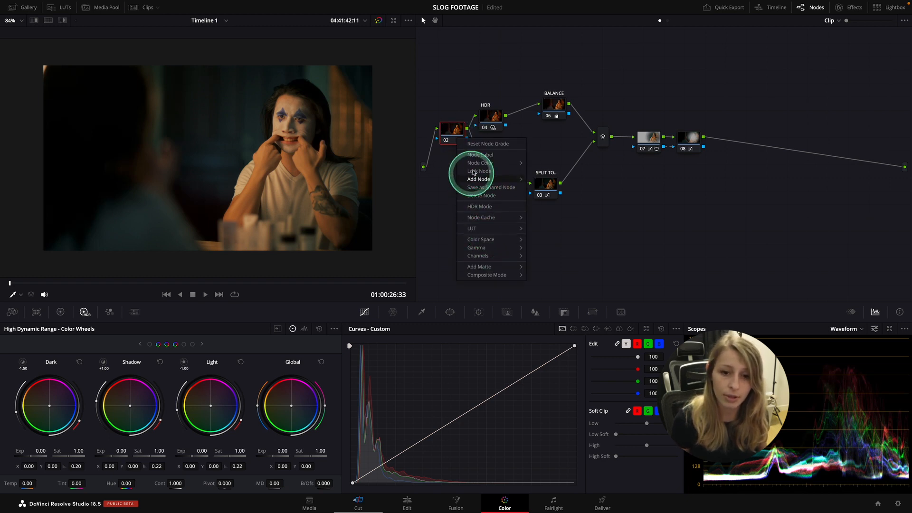
pyautogui.click(488, 155)
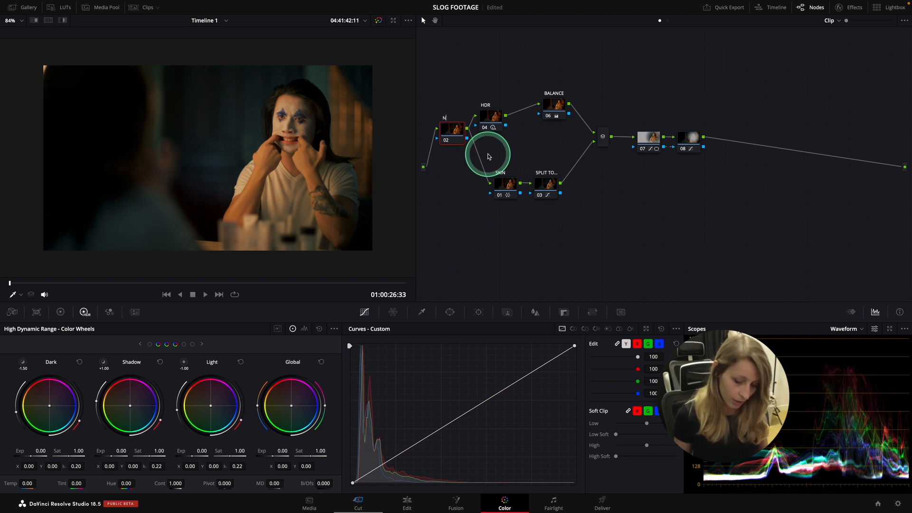
pyautogui.click(449, 200)
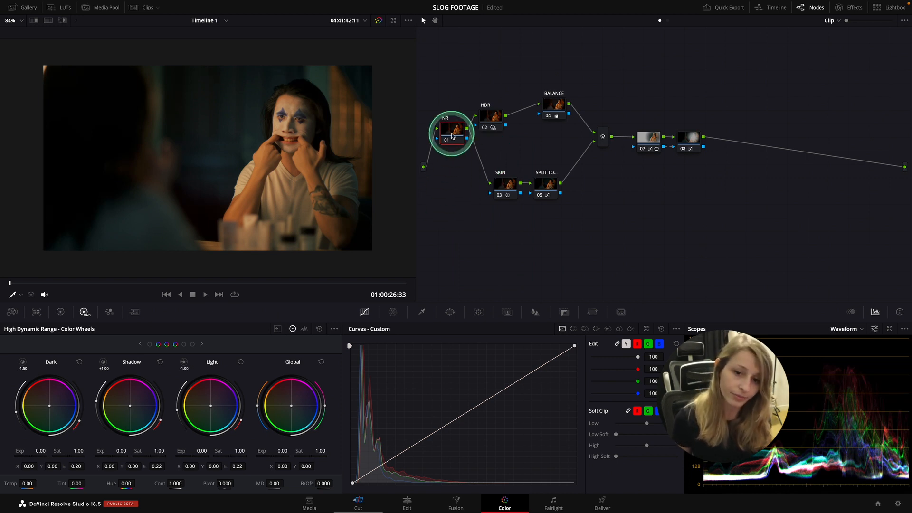
# Step: Apply temporal noise reduction on the NR node with 3 frames and linked luma and chroma thresholds of 5.7, then check it full screen
pyautogui.click(134, 313)
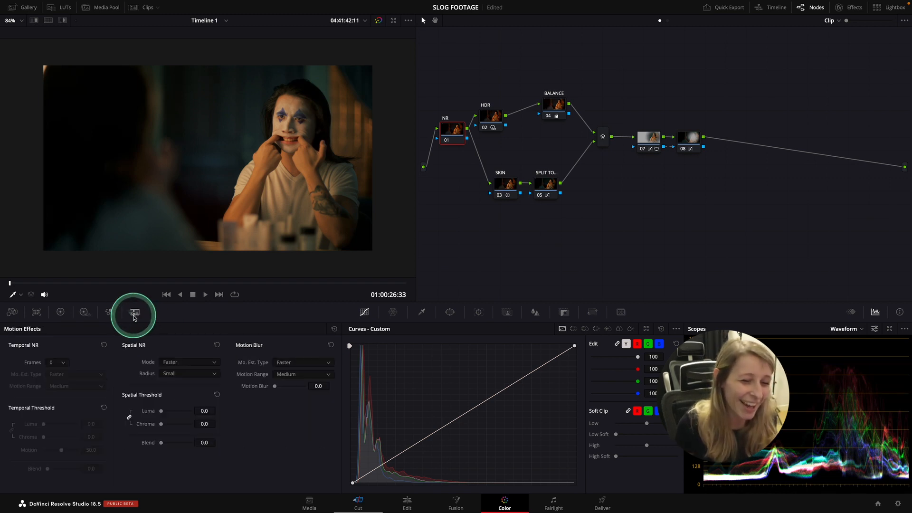
pyautogui.click(58, 362)
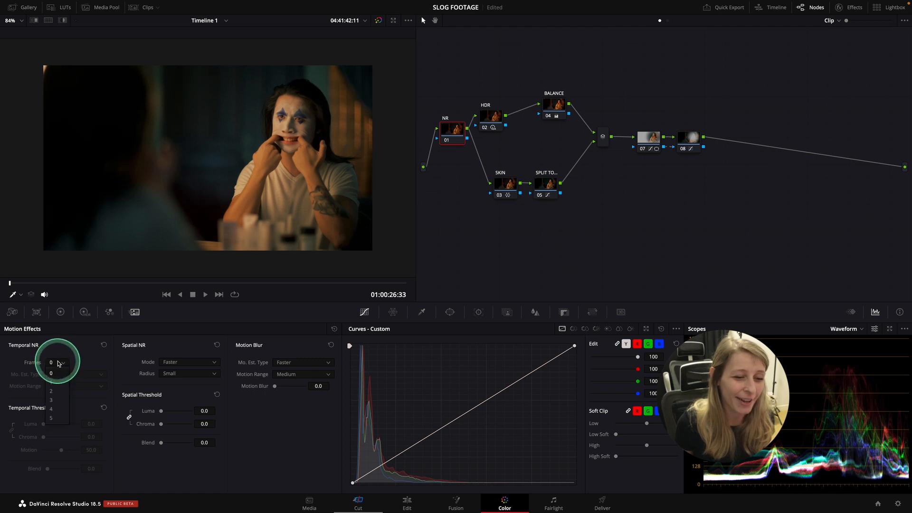
pyautogui.click(52, 400)
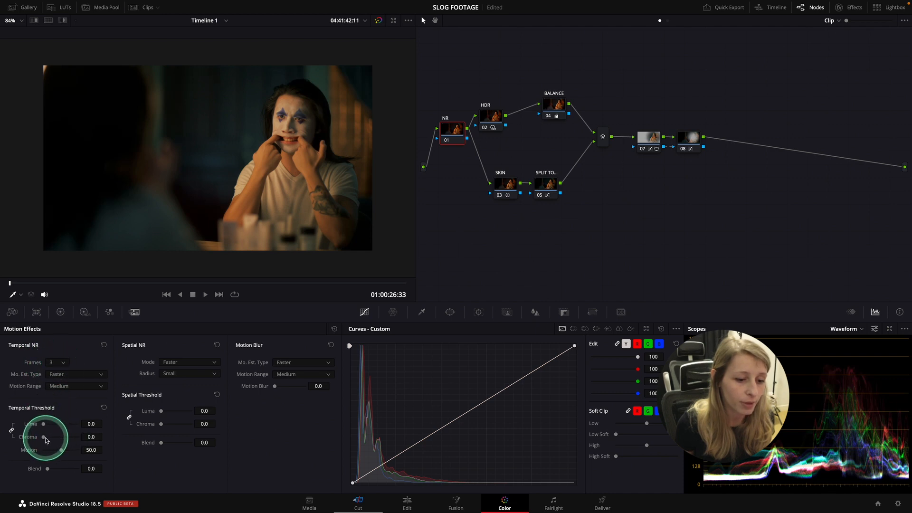
pyautogui.moveTo(43, 437); pyautogui.dragTo(47, 438)
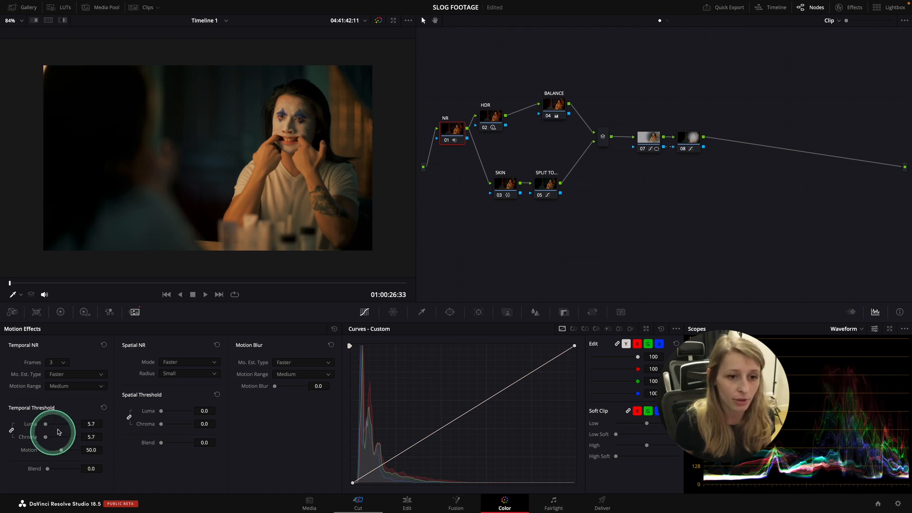
pyautogui.press('p')
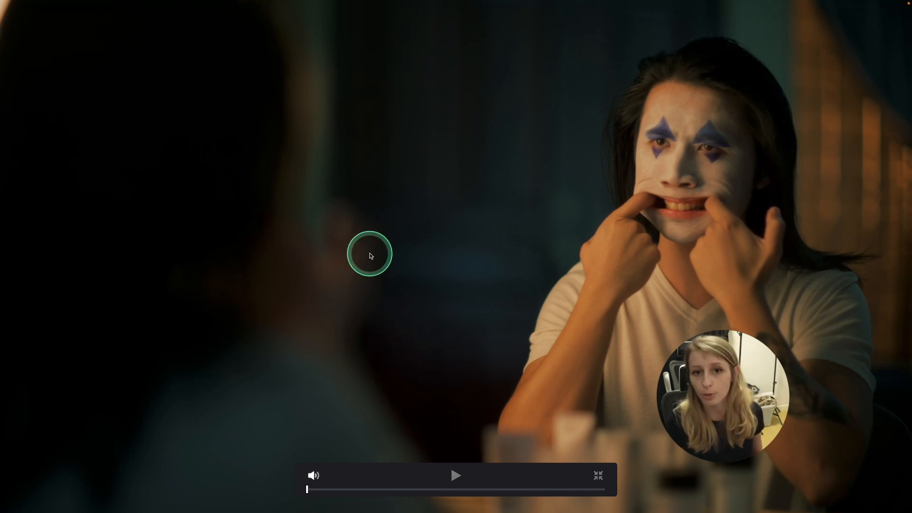
pyautogui.press('Escape')
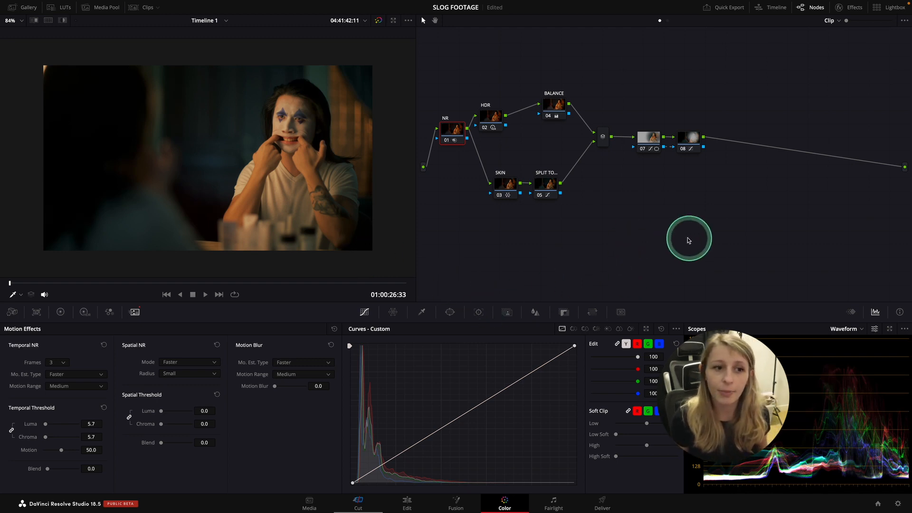
# Step: Save the project and switch to the second clip, showing the woman at night
pyautogui.press('super+s')
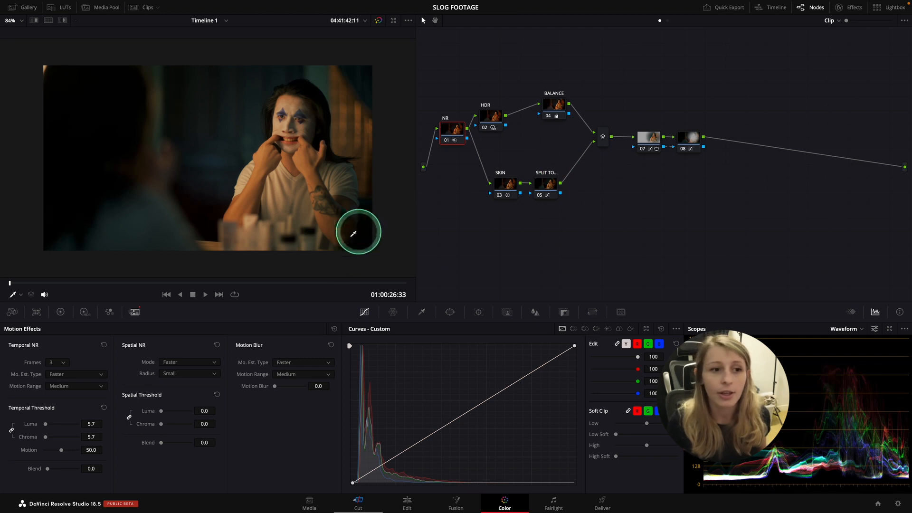
pyautogui.click(145, 7)
pyautogui.click(95, 271)
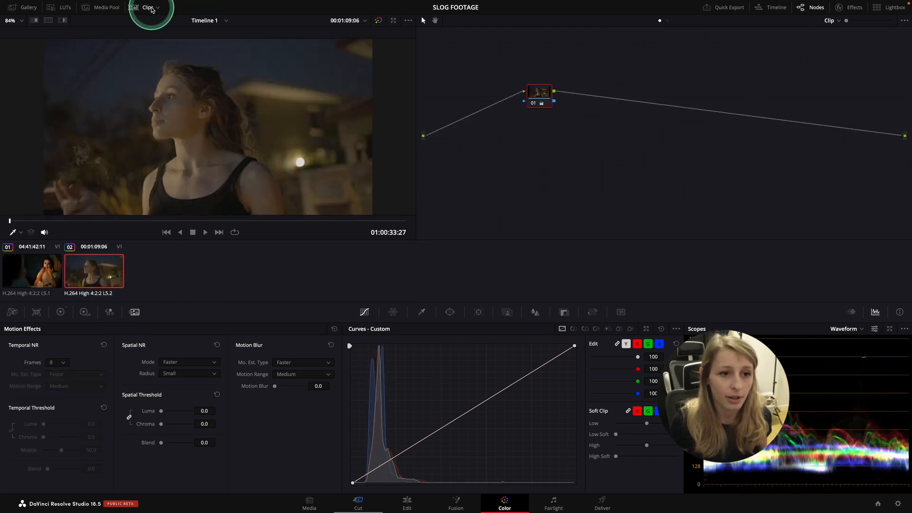
pyautogui.click(145, 7)
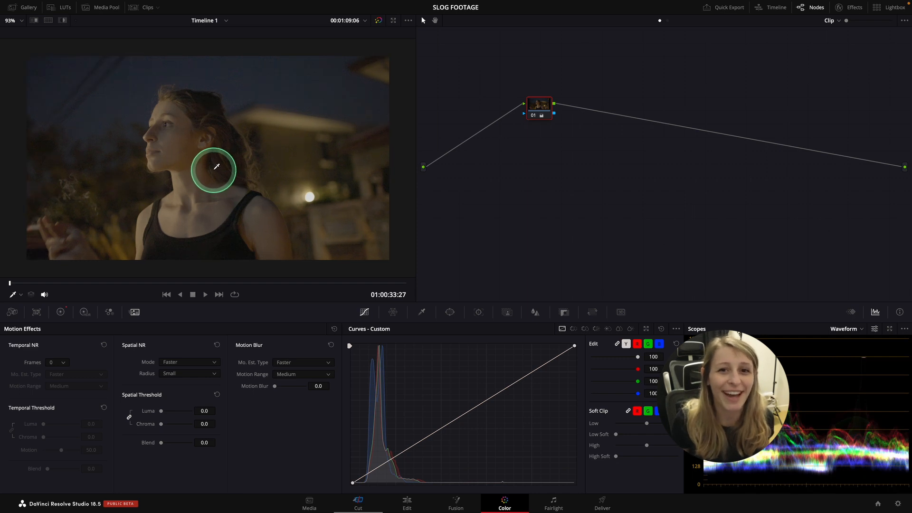
pyautogui.scroll(1, 217, 185)
pyautogui.scroll(-2, 217, 184)
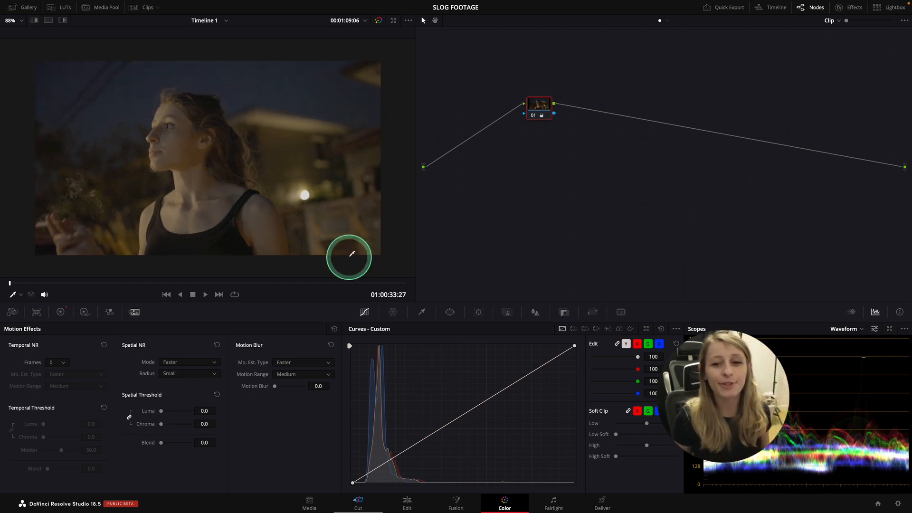
# Step: Reset the grade of the second clip's only node and shift the node slightly in the graph
pyautogui.rightClick(539, 105)
pyautogui.click(545, 114)
pyautogui.moveTo(537, 110); pyautogui.dragTo(548, 124)
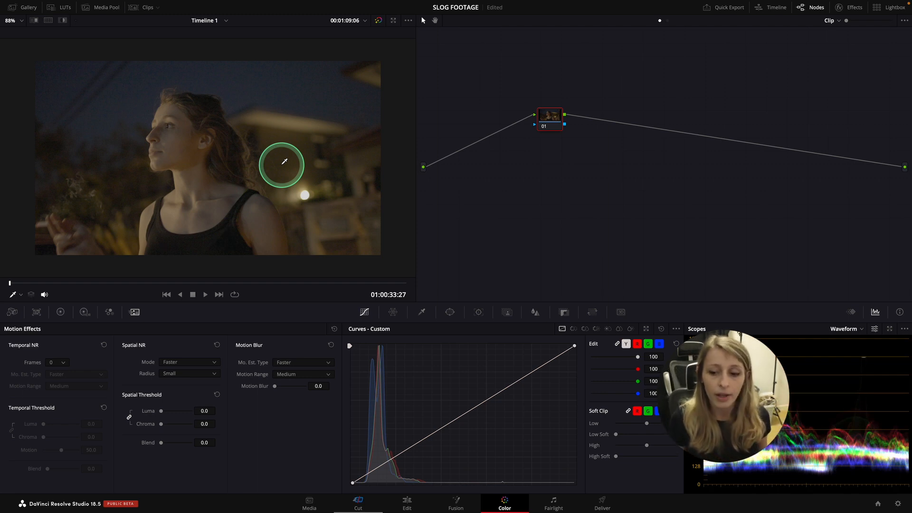
# Step: Set the project's color science to DaVinci YRGB with a Rec.709 Gamma 2.4 output color space and save the settings
pyautogui.moveTo(908, 488)
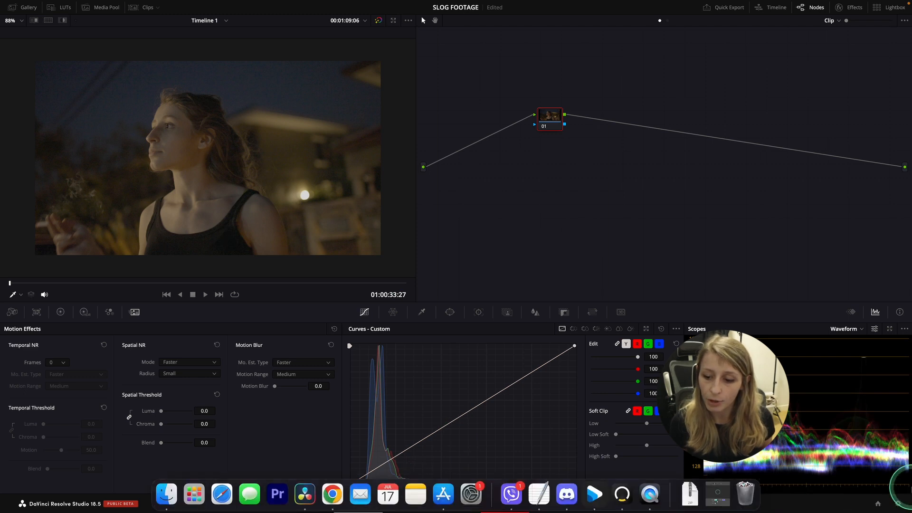
pyautogui.click(898, 502)
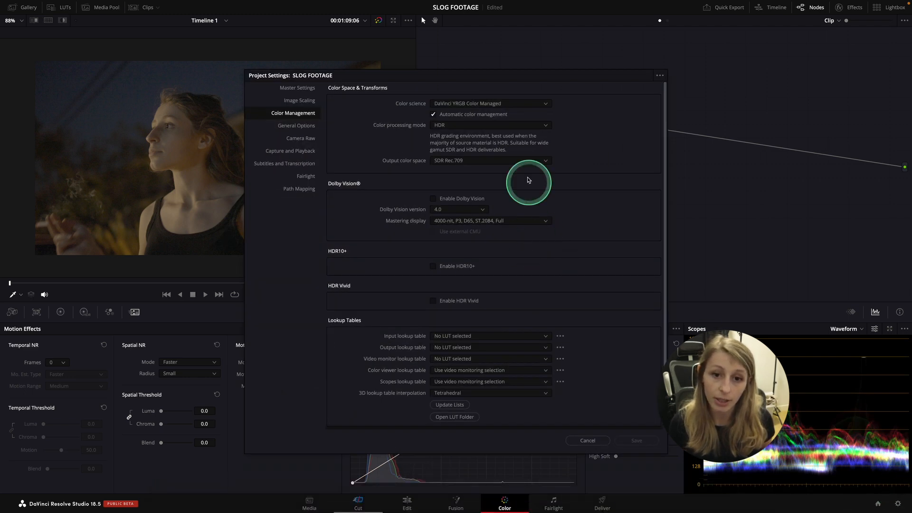
pyautogui.click(496, 106)
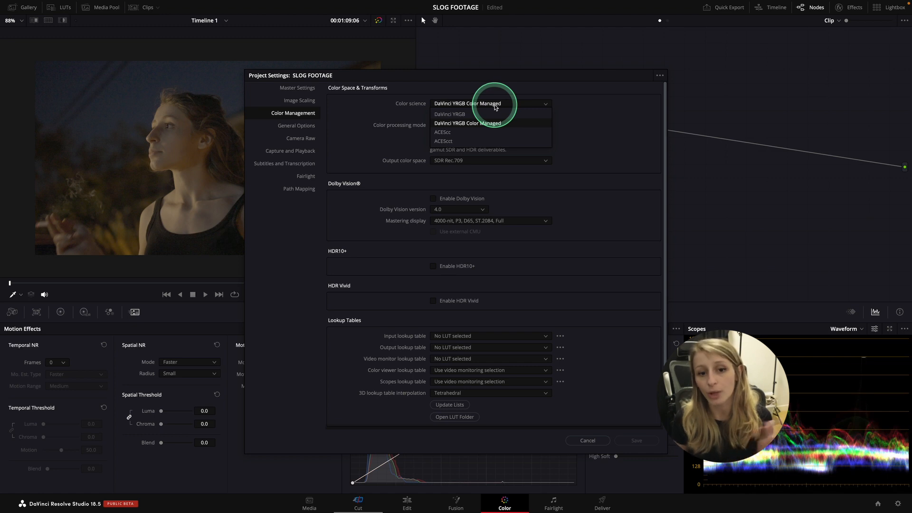
pyautogui.click(460, 115)
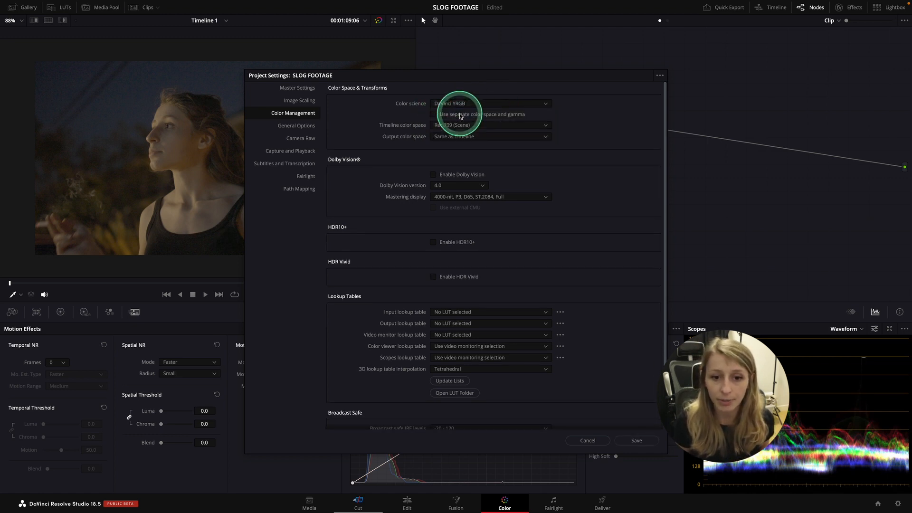
pyautogui.click(476, 137)
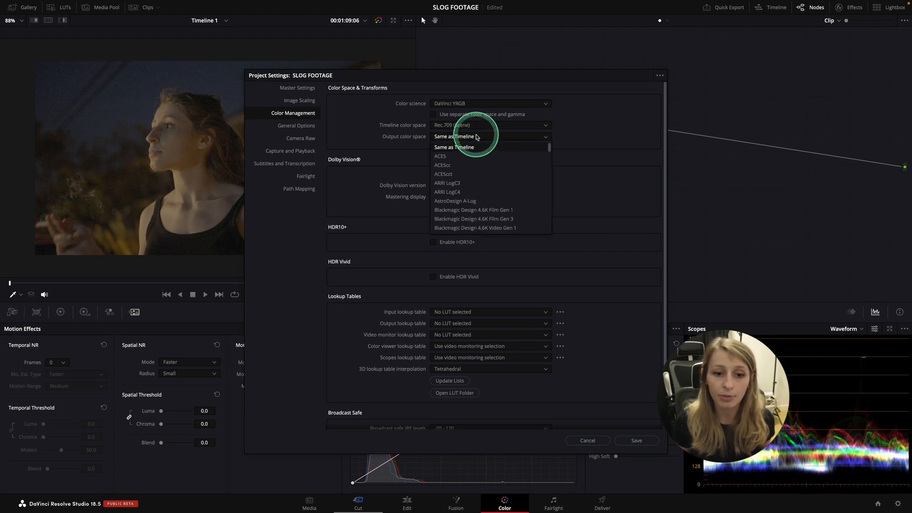
pyautogui.scroll(-10, 475, 185)
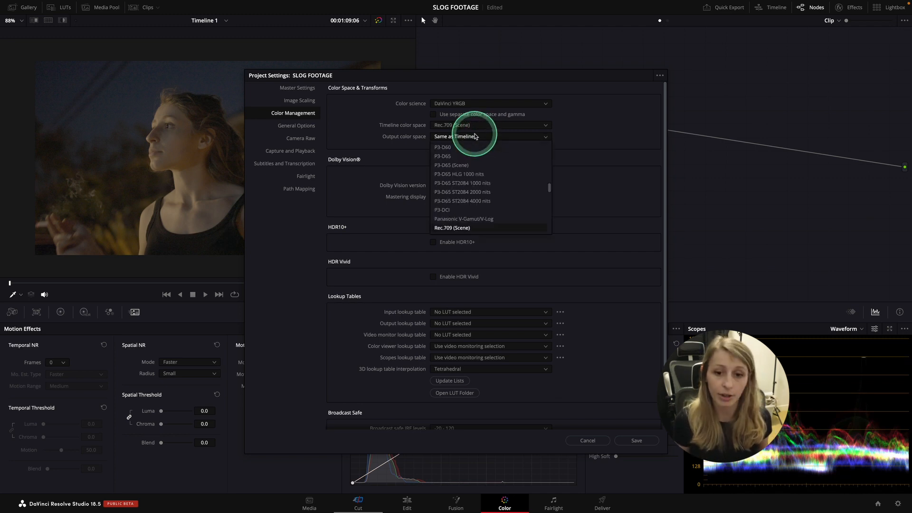
pyautogui.click(468, 217)
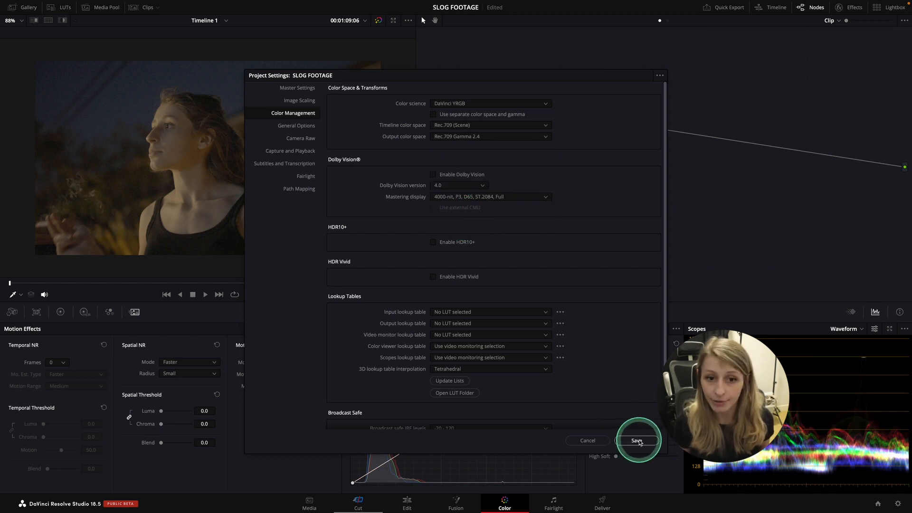
pyautogui.click(636, 440)
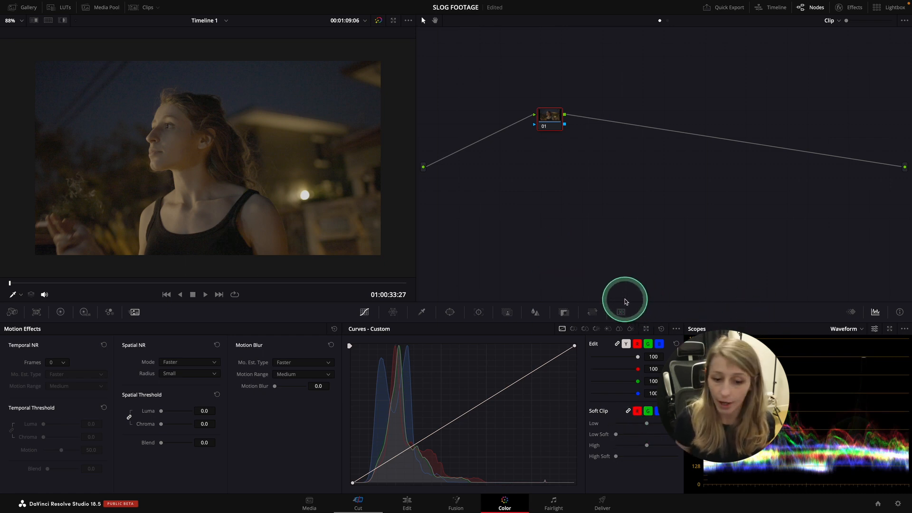
# Step: Search the effects library for "color space tr" and apply Color Space Transform to the clip's node
pyautogui.click(853, 8)
pyautogui.click(774, 36)
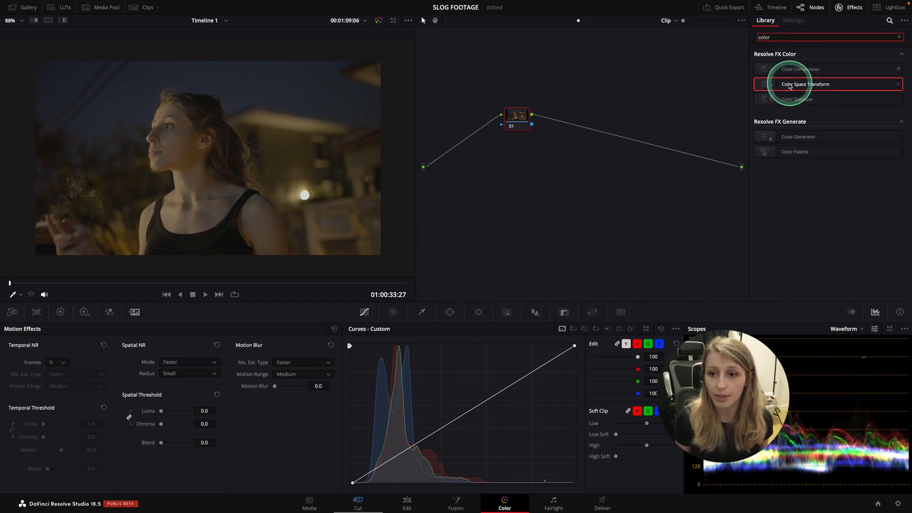
pyautogui.write('spa')
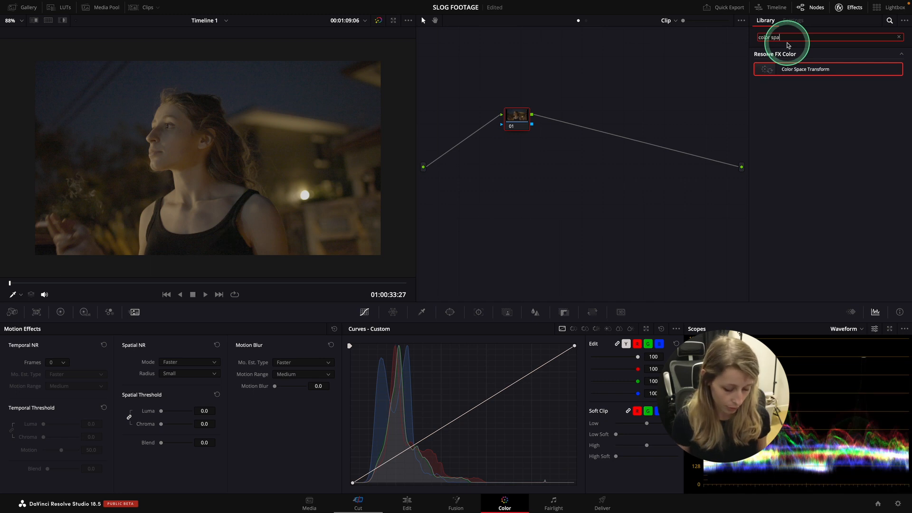
pyautogui.write('ce tr')
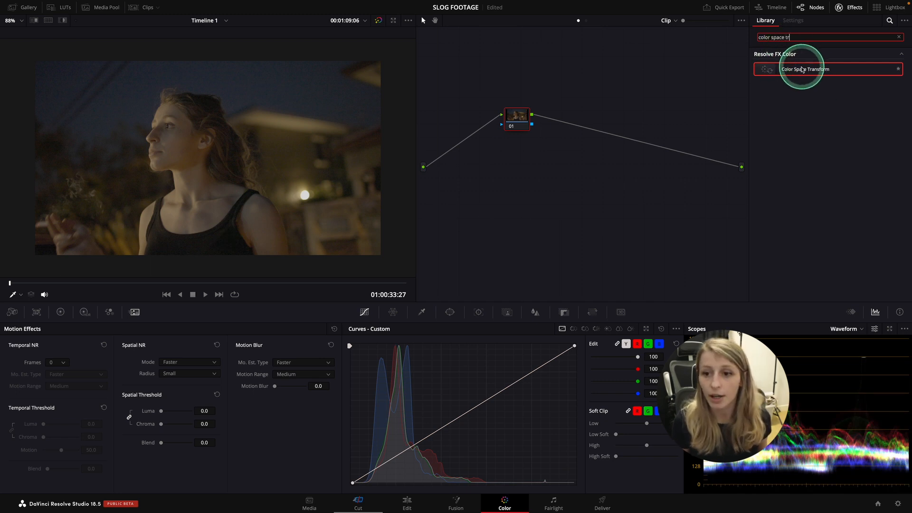
pyautogui.moveTo(802, 69); pyautogui.dragTo(517, 117)
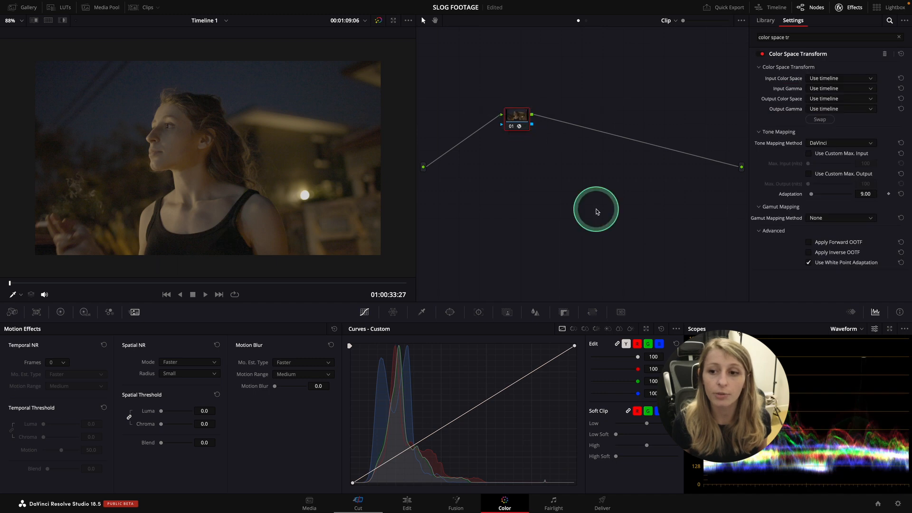
# Step: Set the transform's input color space to Sony S-Gamut3.Cine and its input gamma to Sony S-Log3
pyautogui.click(817, 80)
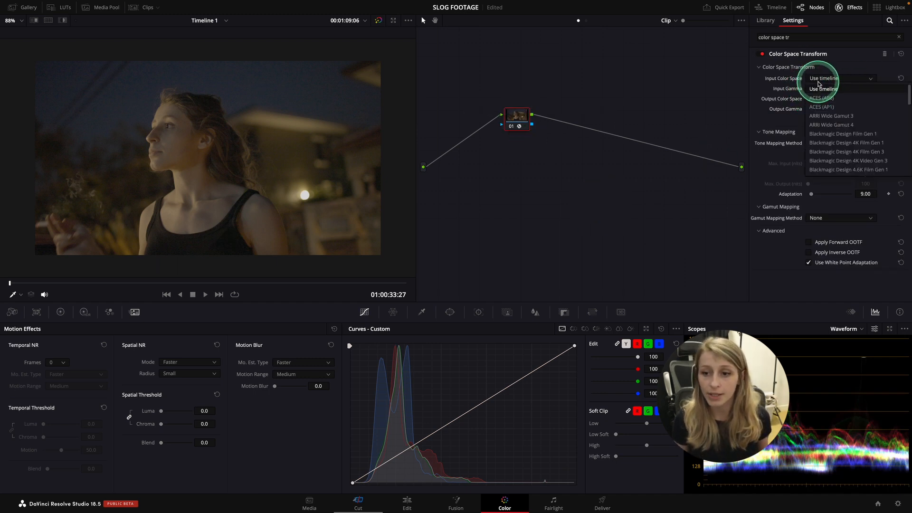
pyautogui.press('s')
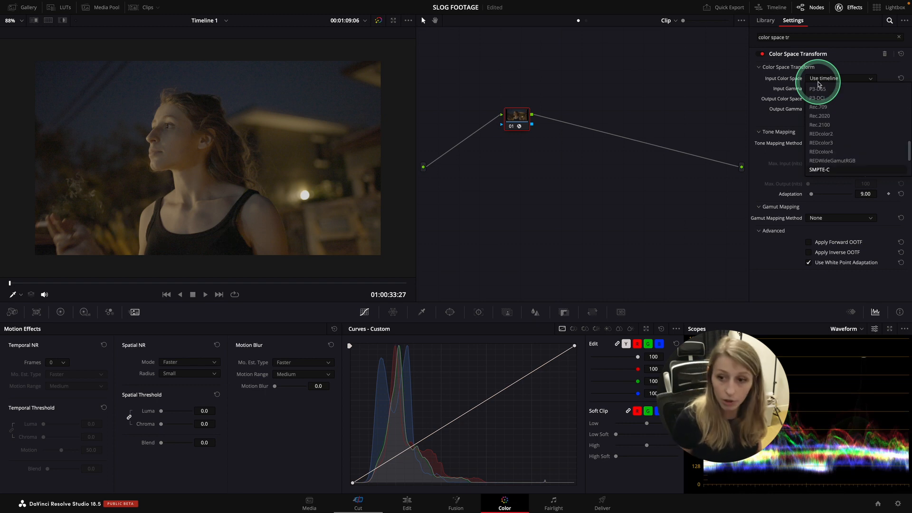
pyautogui.scroll(3, 818, 84)
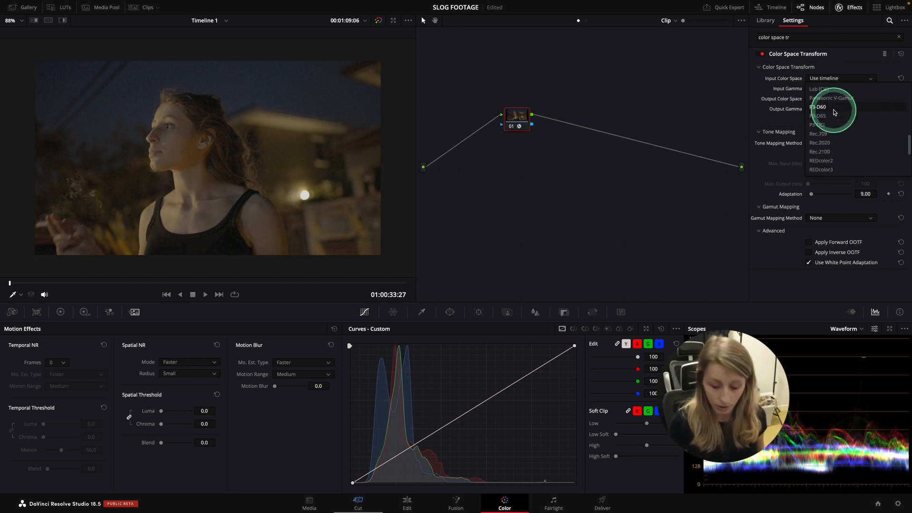
pyautogui.scroll(-9, 831, 114)
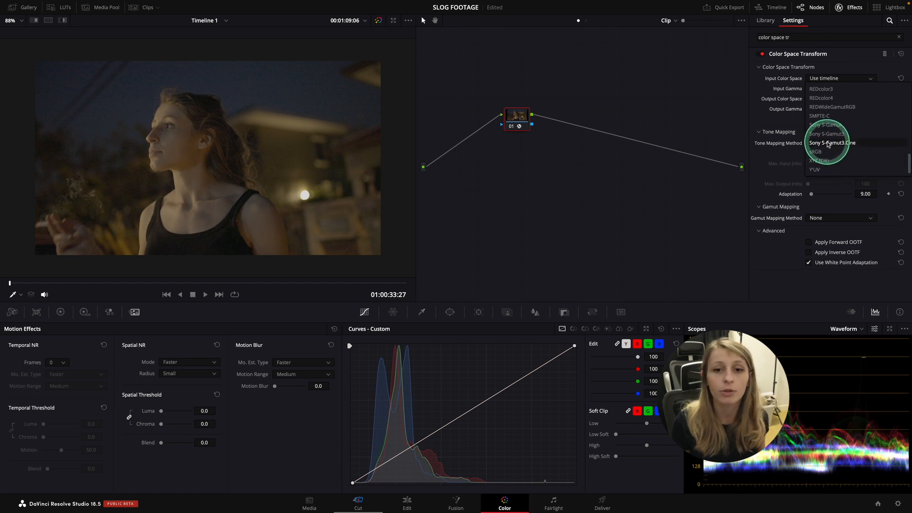
pyautogui.click(828, 144)
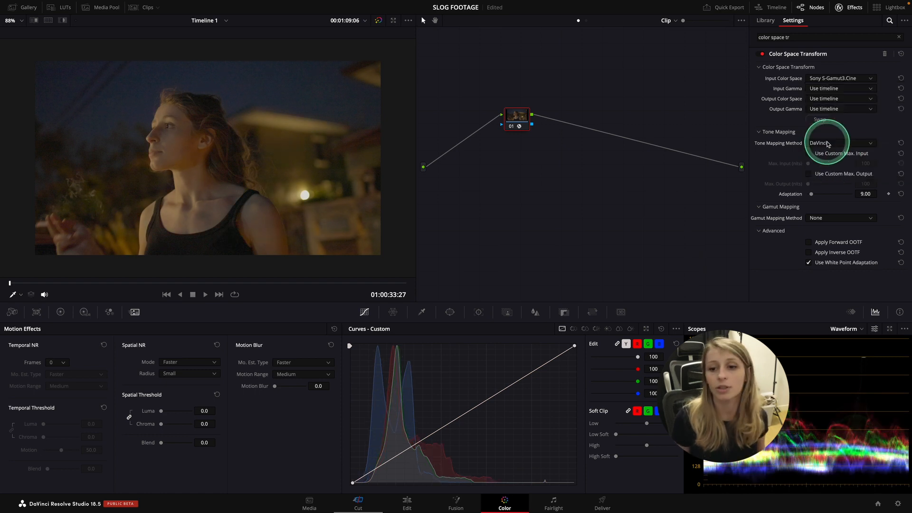
pyautogui.click(829, 90)
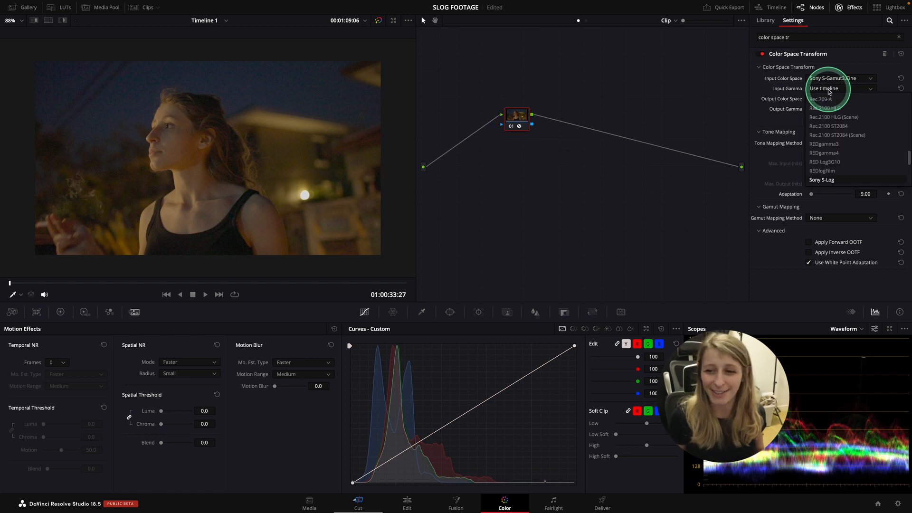
pyautogui.scroll(-10, 847, 128)
pyautogui.click(836, 171)
# Step: Set the transform's output color space to Rec.709 and its output gamma to Gamma 2.4
pyautogui.click(831, 100)
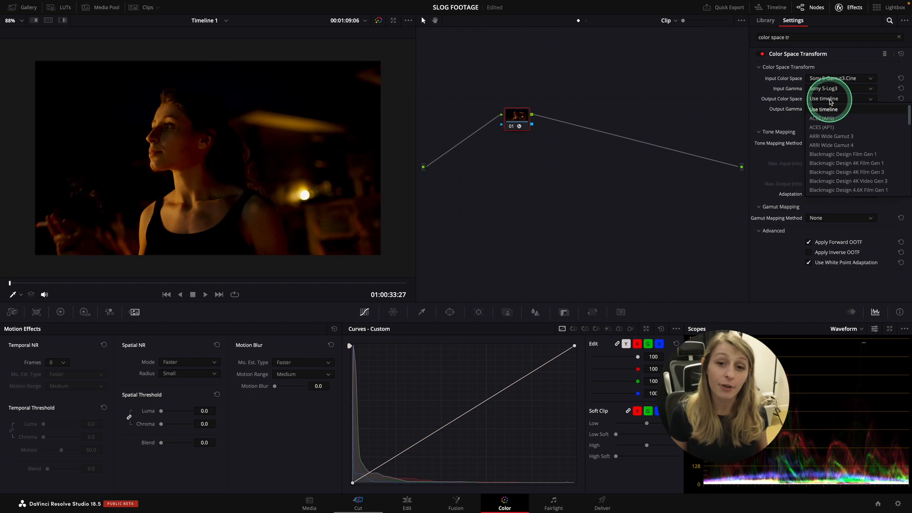
pyautogui.press('r')
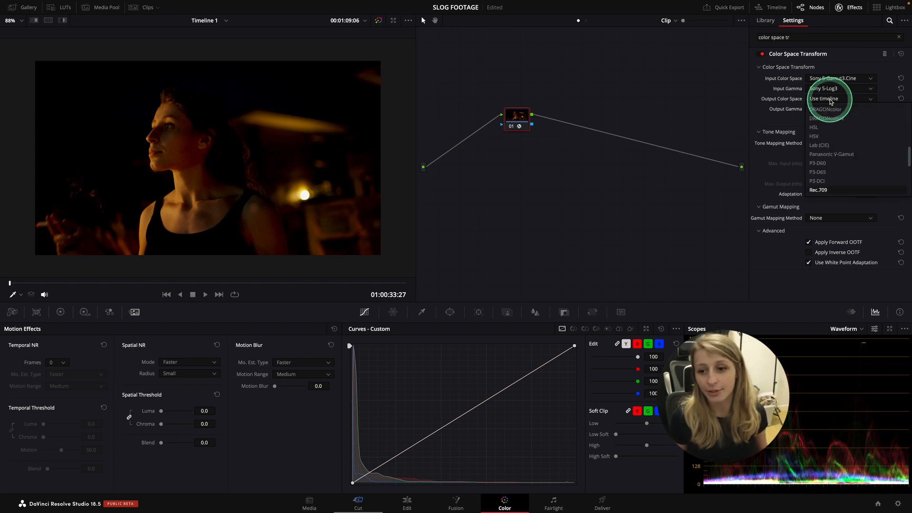
pyautogui.click(831, 189)
pyautogui.click(829, 110)
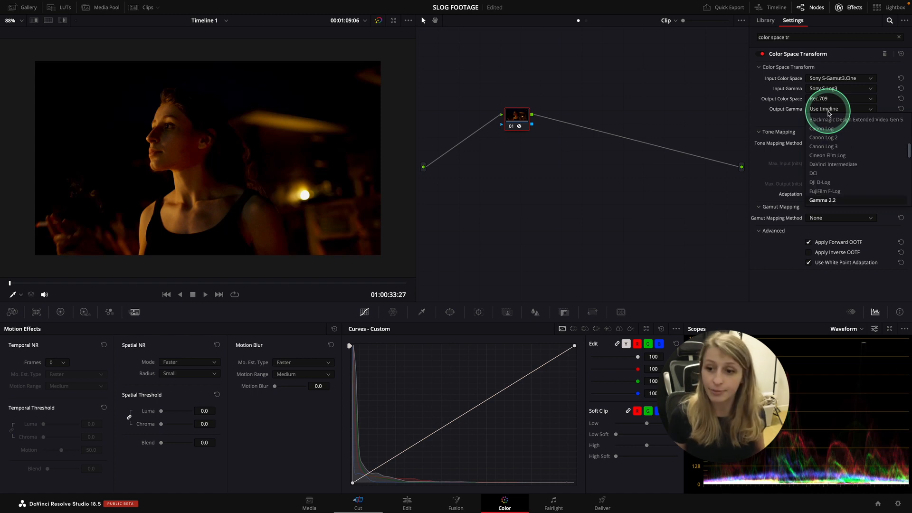
pyautogui.scroll(-5, 824, 168)
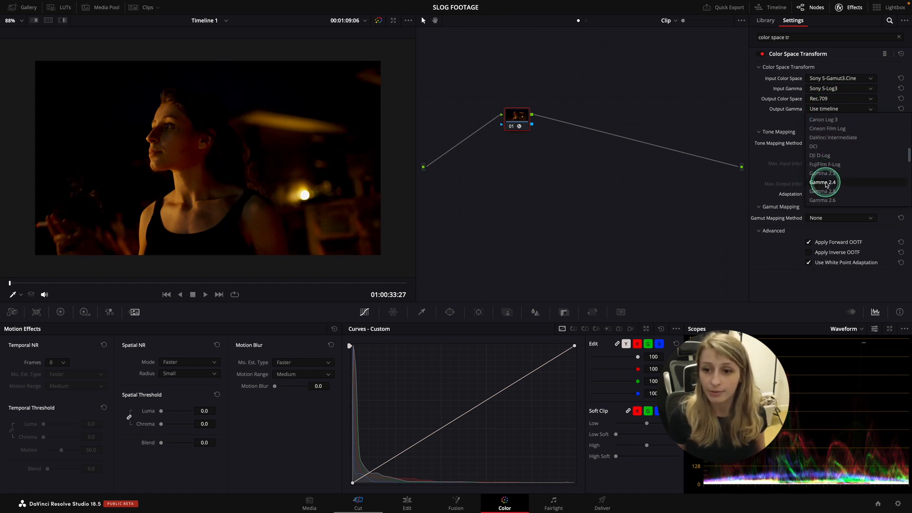
pyautogui.click(825, 184)
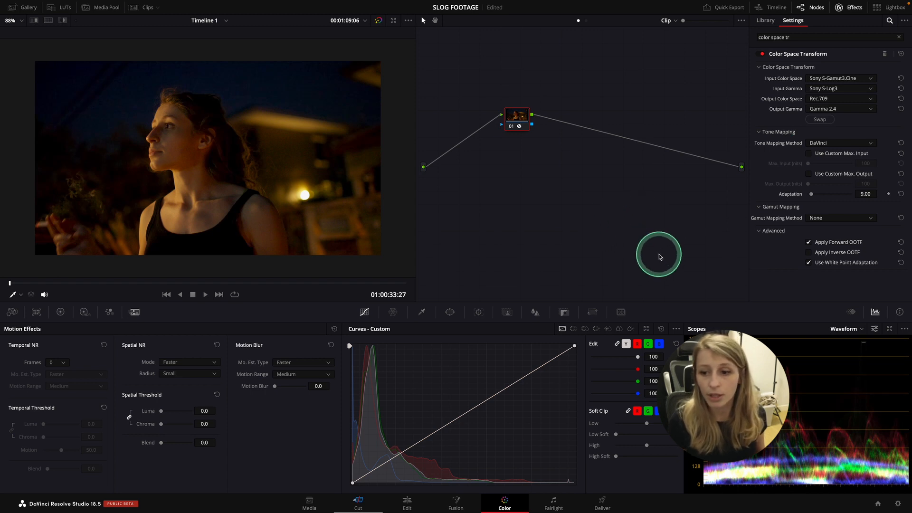
# Step: Move the transform node further toward the graph's output and label it CST
pyautogui.moveTo(517, 117); pyautogui.dragTo(600, 126)
pyautogui.rightClick(611, 136)
pyautogui.click(624, 141)
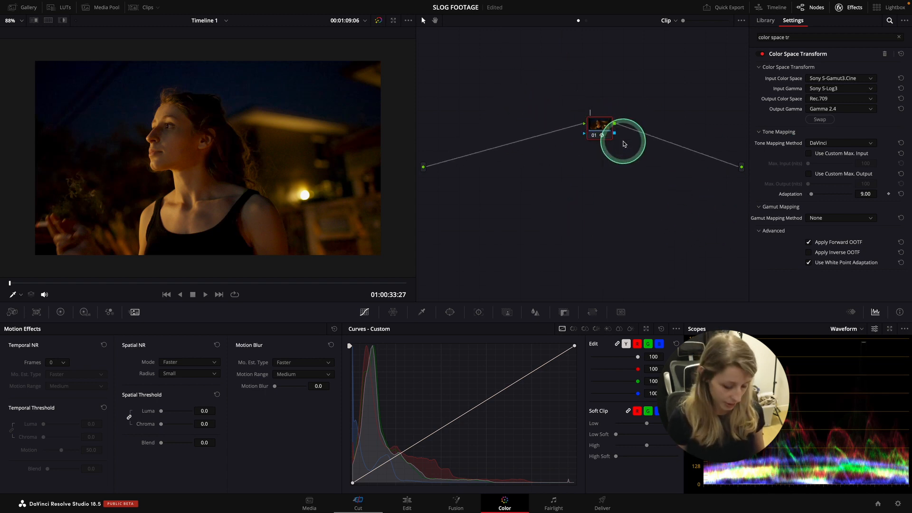
pyautogui.click(613, 181)
# Step: Add a serial node before the CST node and label it BALANCE
pyautogui.moveTo(598, 128); pyautogui.dragTo(532, 123)
pyautogui.hotkey('shift', 's')
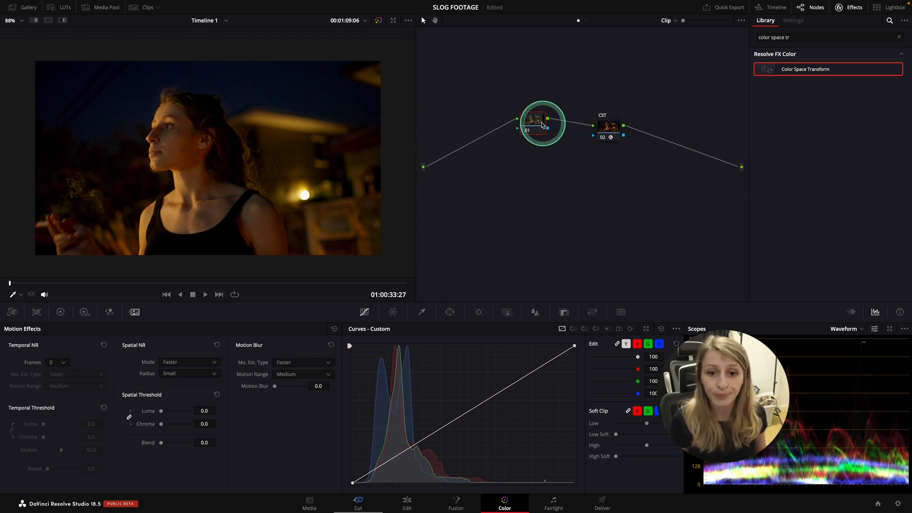
pyautogui.rightClick(542, 123)
pyautogui.click(547, 137)
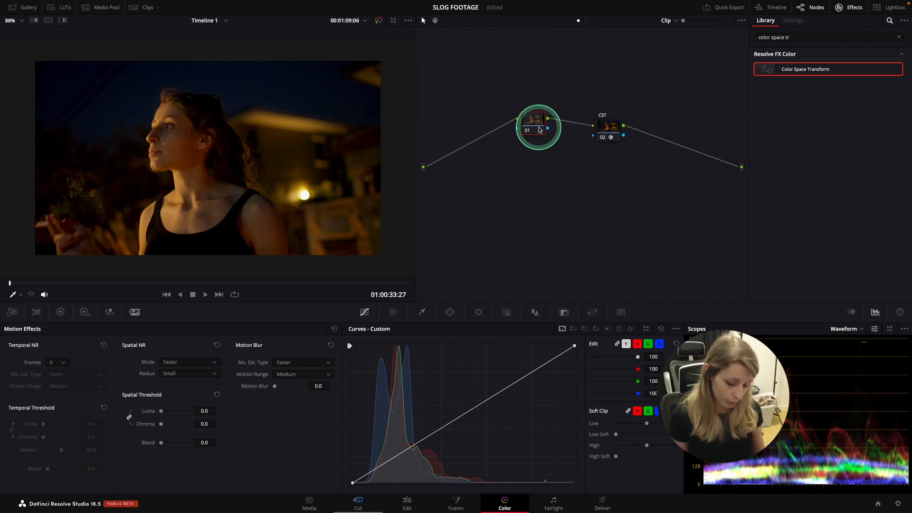
pyautogui.write('BACAN')
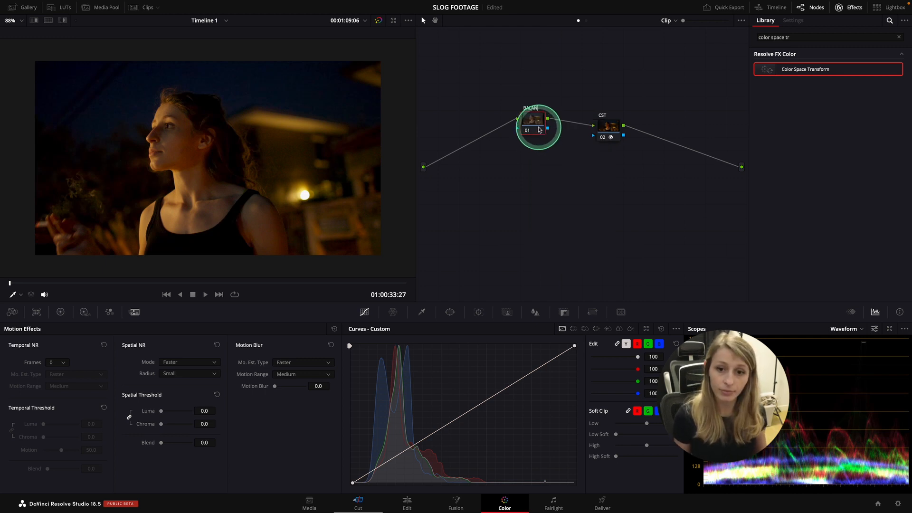
pyautogui.click(538, 127)
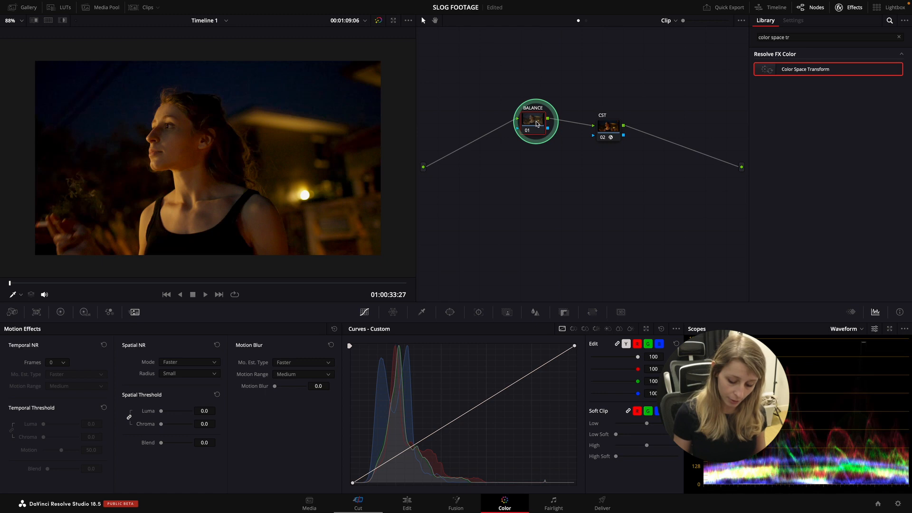
# Step: Try a layer node beneath BALANCE with the two nodes repositioned, and undo it
pyautogui.hotkey('alt', 'l')
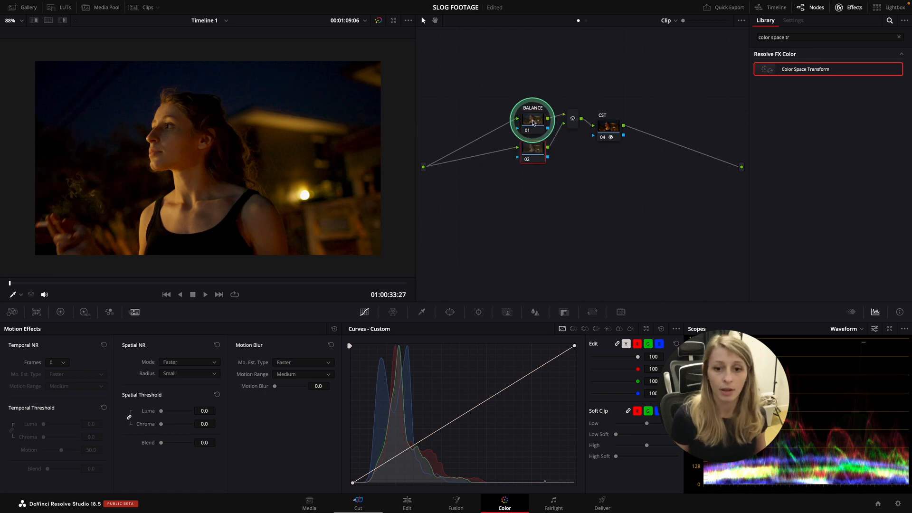
pyautogui.moveTo(522, 113); pyautogui.dragTo(516, 107)
pyautogui.moveTo(535, 153); pyautogui.dragTo(525, 160)
pyautogui.moveTo(523, 113); pyautogui.dragTo(528, 122)
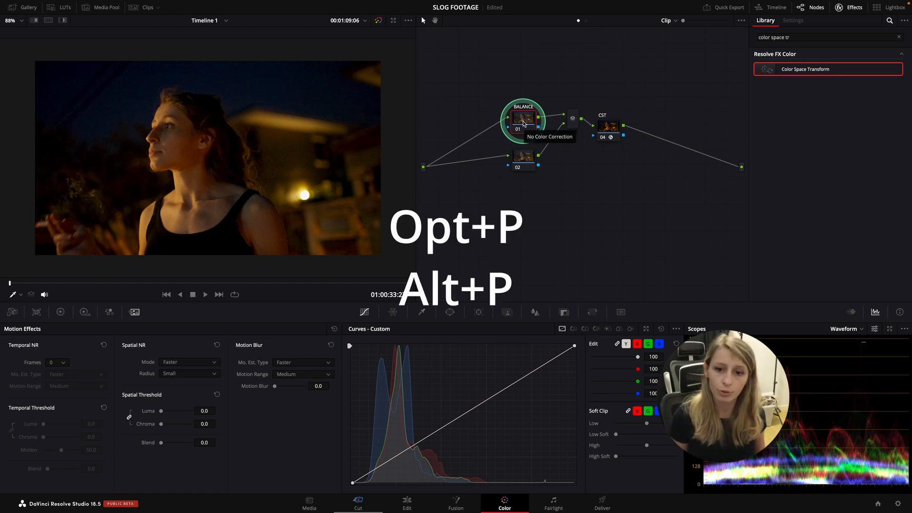
pyautogui.moveTo(523, 123); pyautogui.dragTo(526, 132)
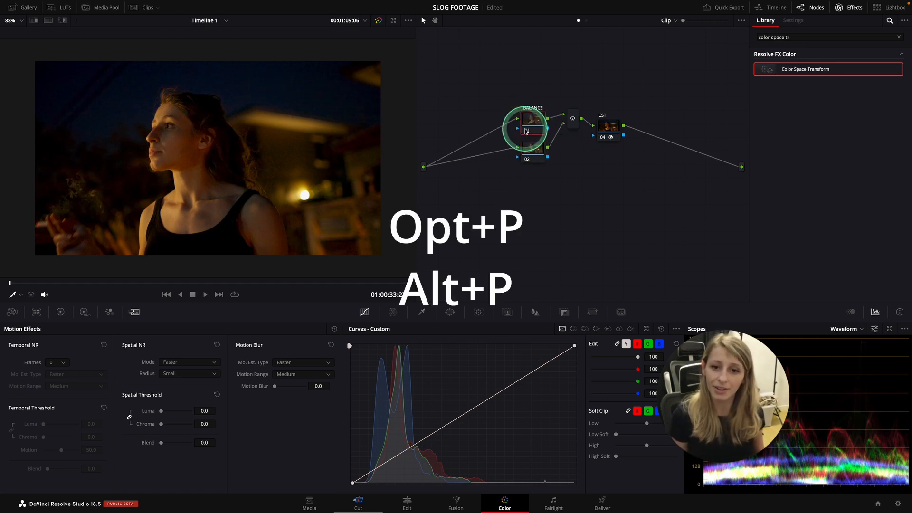
pyautogui.press('super+z')
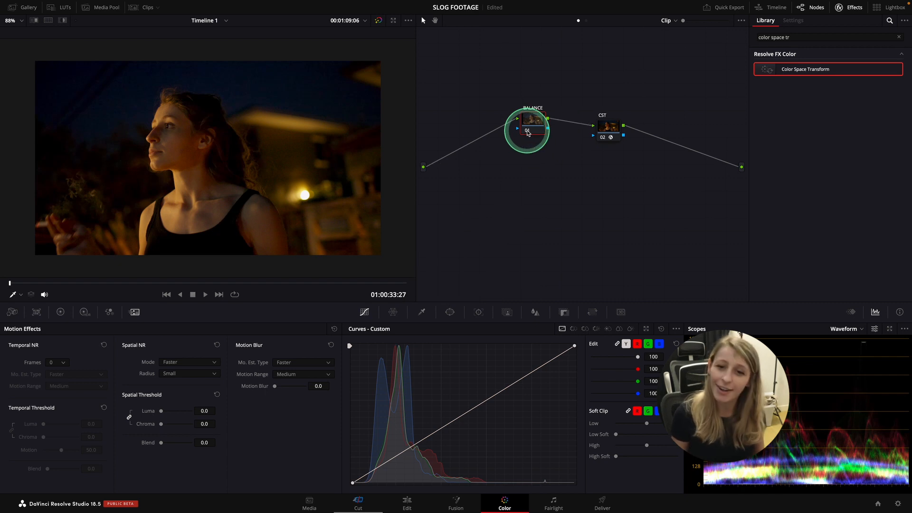
# Step: Build a layer node beneath BALANCE, raise BALANCE slightly, and place a new serial node before it on the upper branch
pyautogui.moveTo(528, 124); pyautogui.dragTo(524, 114)
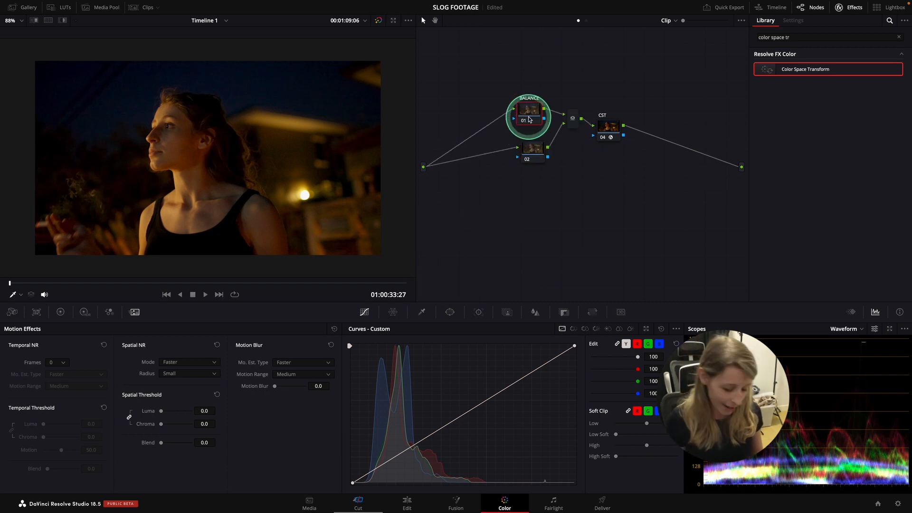
pyautogui.hotkey('shift', 's')
pyautogui.moveTo(540, 186); pyautogui.dragTo(465, 124)
pyautogui.click(525, 120)
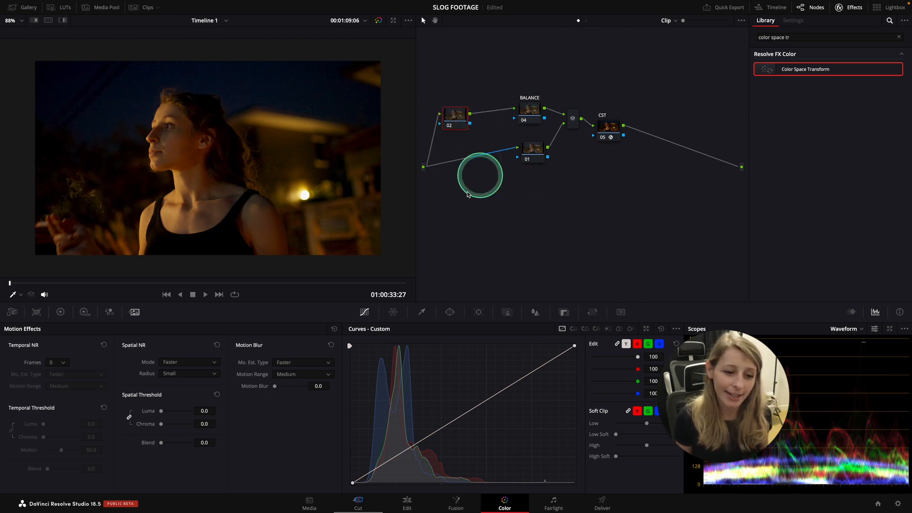
pyautogui.click(522, 129)
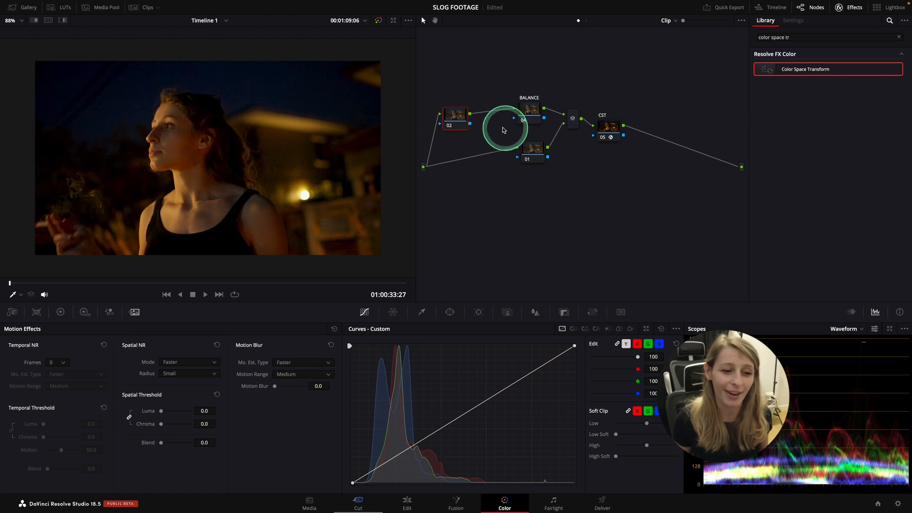
# Step: Try a primaries Lift of 0.02 on the unlabeled node before BALANCE, and reset that node's grade
pyautogui.click(59, 313)
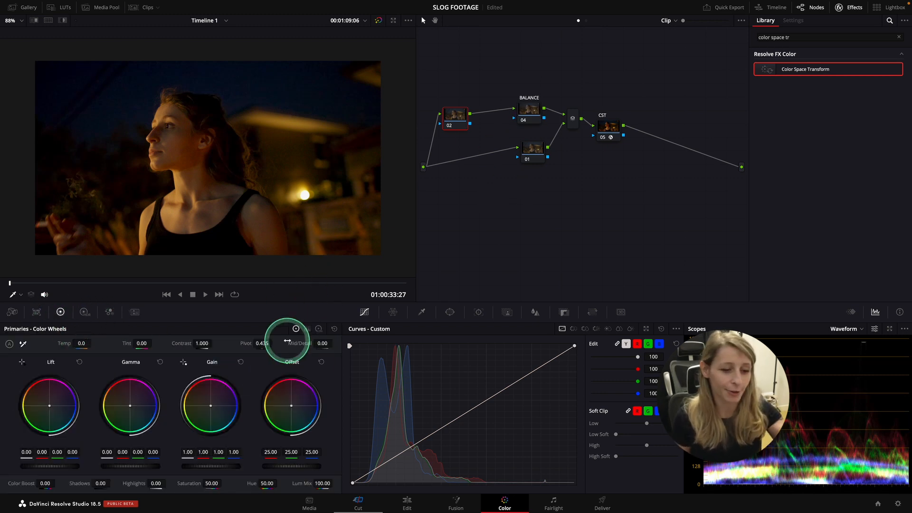
pyautogui.moveTo(25, 455); pyautogui.dragTo(27, 458)
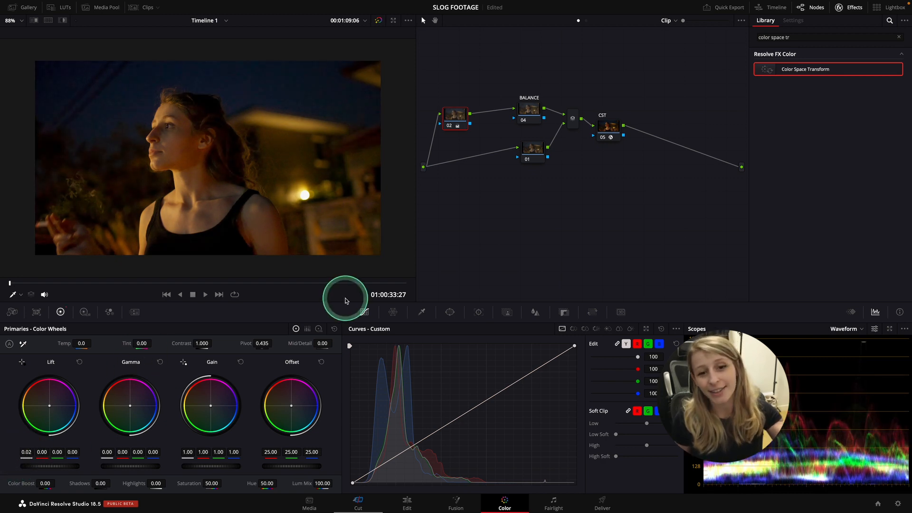
pyautogui.rightClick(456, 125)
pyautogui.click(480, 128)
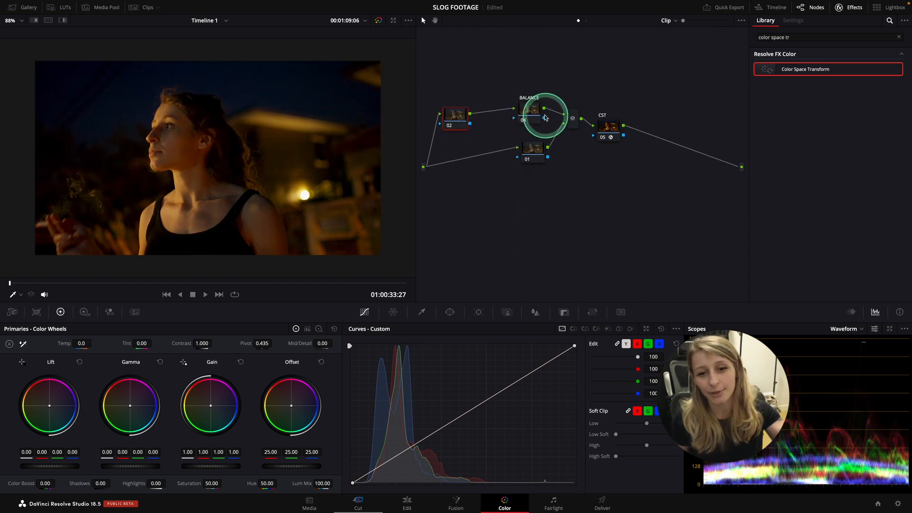
# Step: Grade the BALANCE node with a master Lift of 0.04, Gain of 1.02 and Gamma of -0.01
pyautogui.click(528, 119)
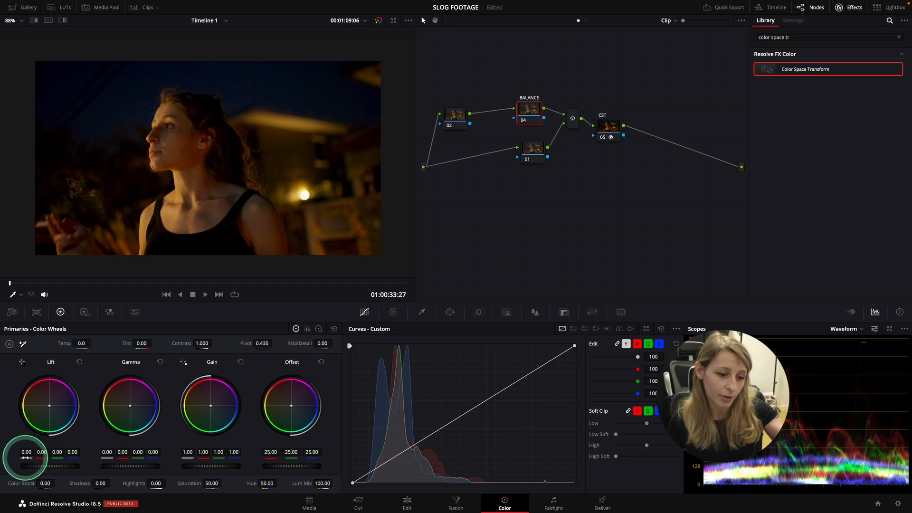
pyautogui.moveTo(27, 458); pyautogui.dragTo(26, 458)
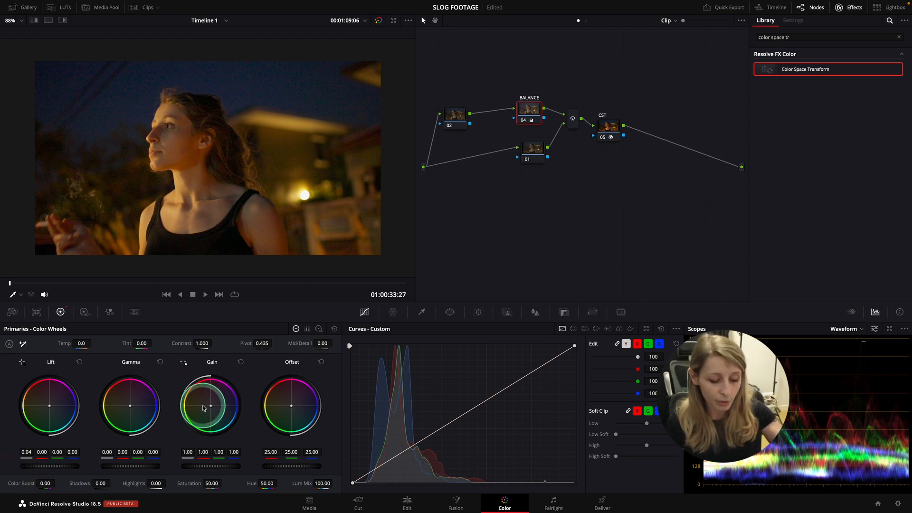
pyautogui.scroll(2, 202, 402)
pyautogui.scroll(-1, 201, 400)
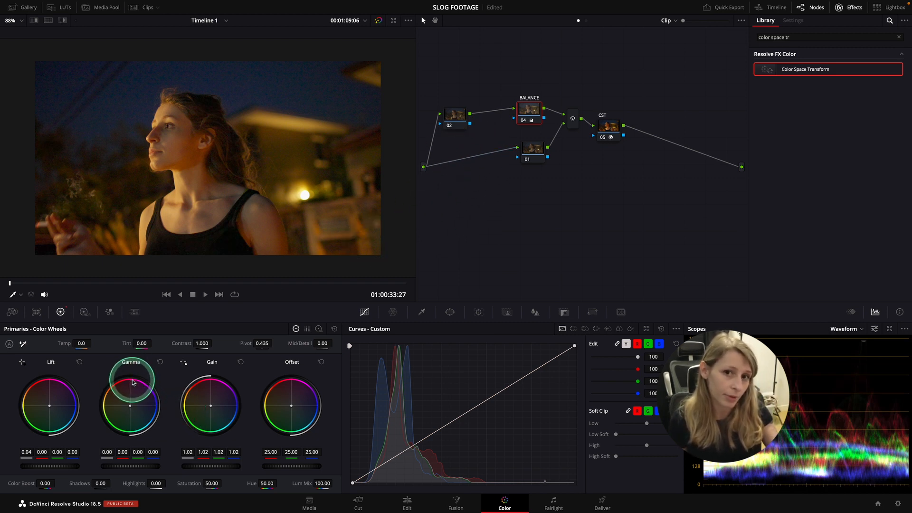
pyautogui.scroll(-1, 130, 369)
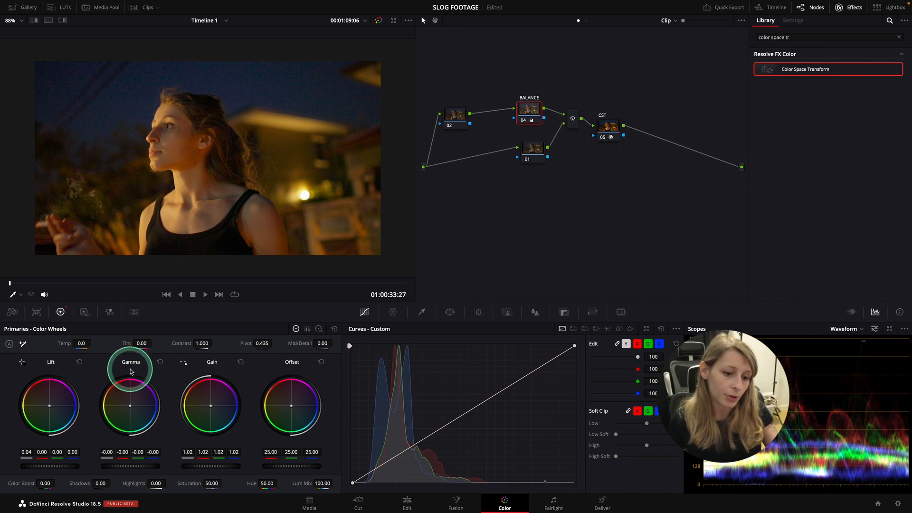
pyautogui.scroll(-1, 131, 371)
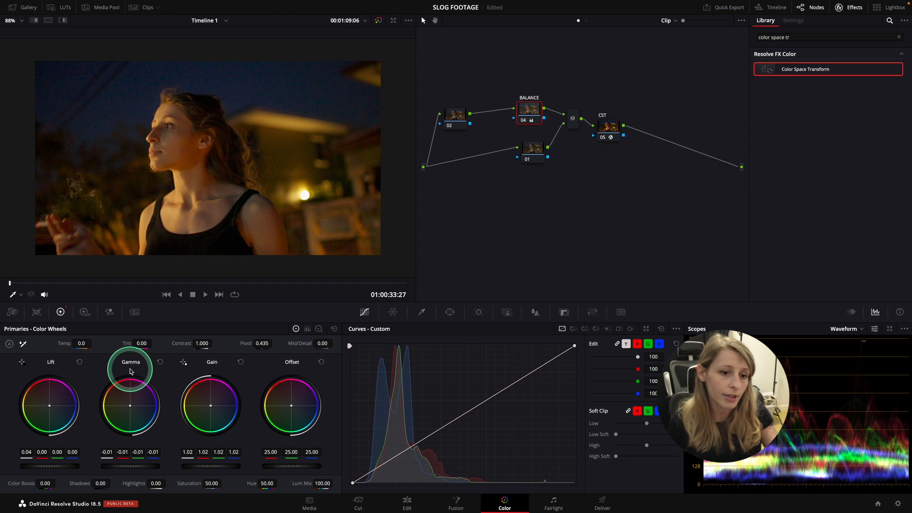
# Step: Move the node before BALANCE slightly closer to it and label it HDR
pyautogui.moveTo(456, 115); pyautogui.dragTo(468, 112)
pyautogui.rightClick(467, 114)
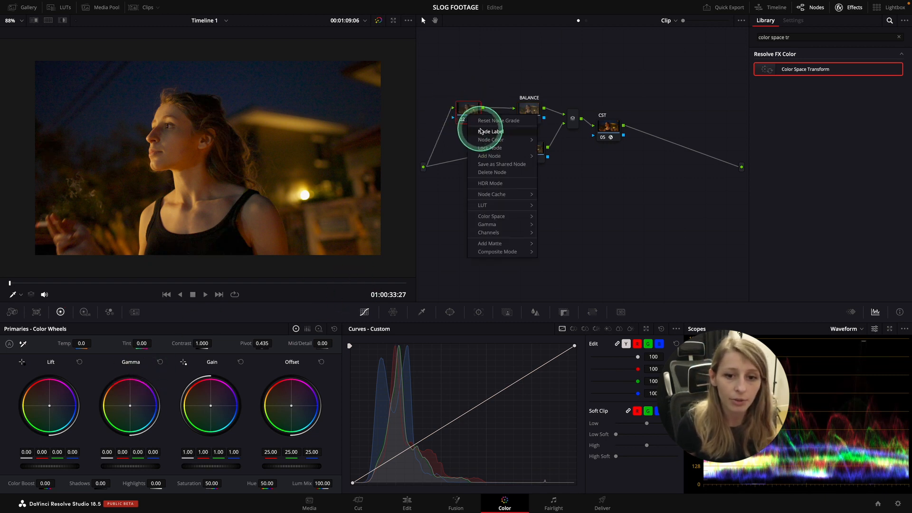
pyautogui.click(482, 131)
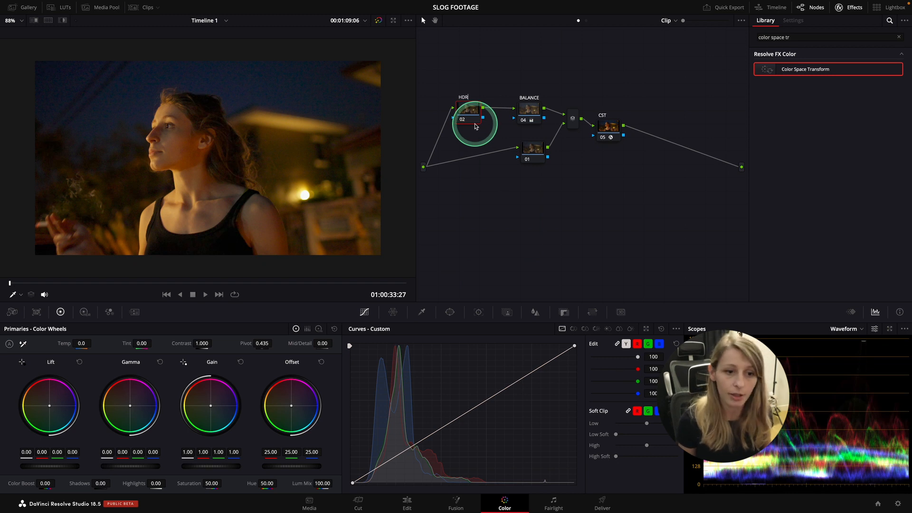
pyautogui.click(467, 112)
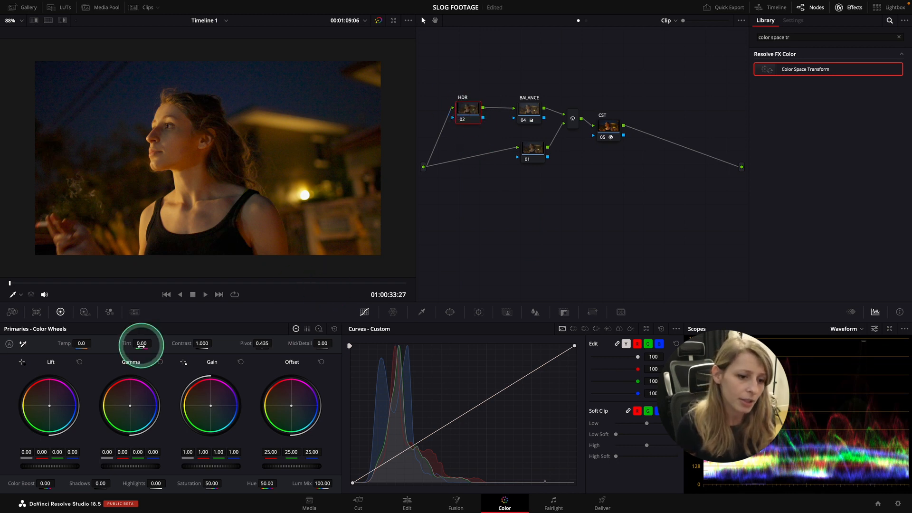
# Step: Lower the HDR node's Light zone exposure to -0.12 with the HDR wheels and review the image full screen
pyautogui.click(84, 312)
pyautogui.moveTo(185, 362); pyautogui.dragTo(185, 364)
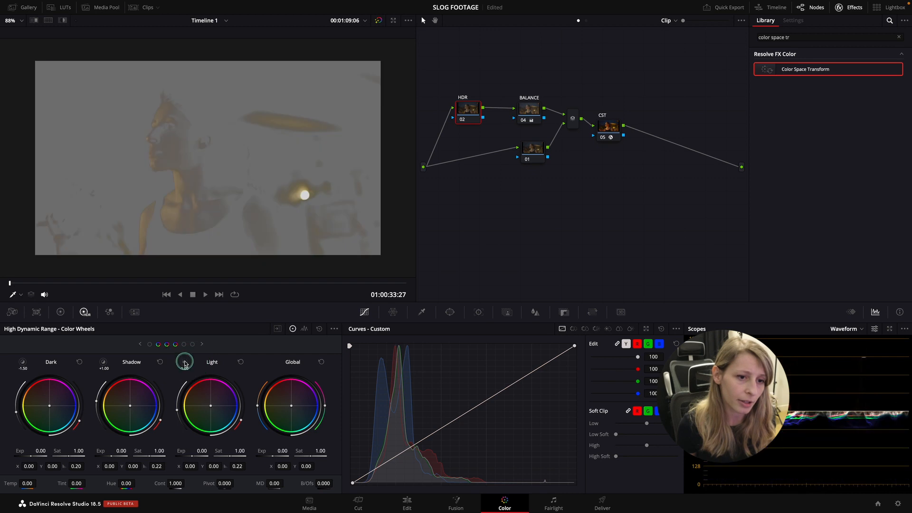
pyautogui.click(186, 364)
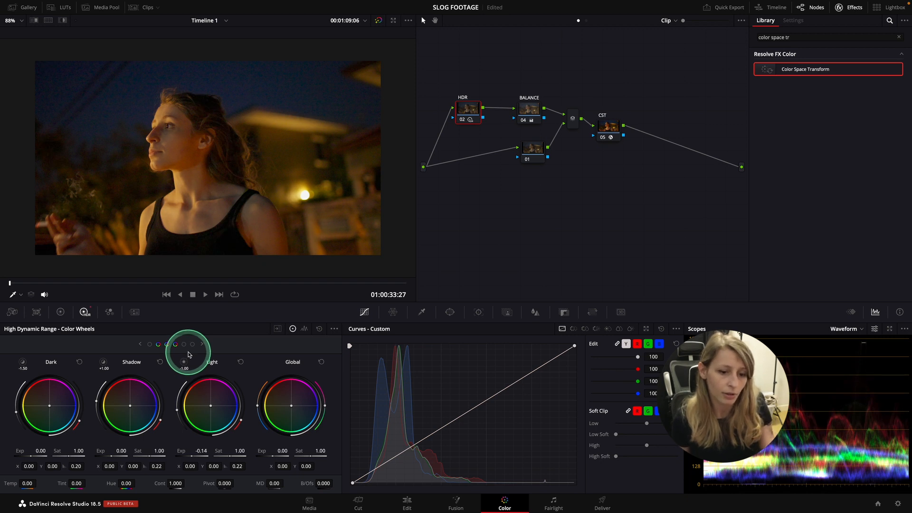
pyautogui.press('super+f')
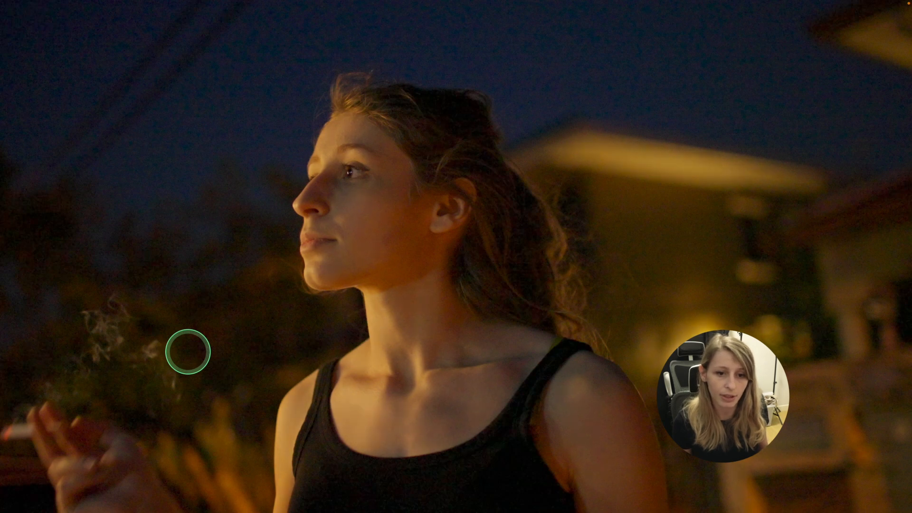
pyautogui.press('super+f')
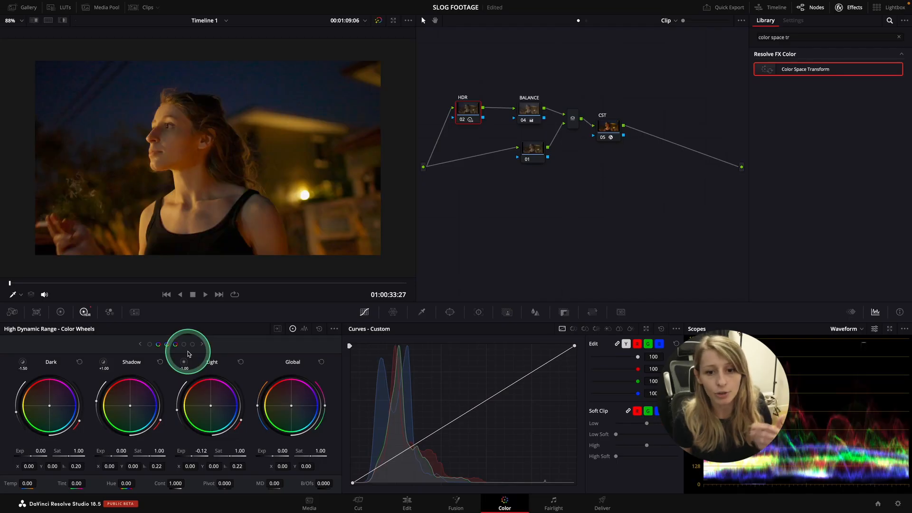
# Step: Move the lower-branch node beneath the HDR node and label it SKIN
pyautogui.moveTo(532, 150); pyautogui.dragTo(472, 190)
pyautogui.rightClick(472, 190)
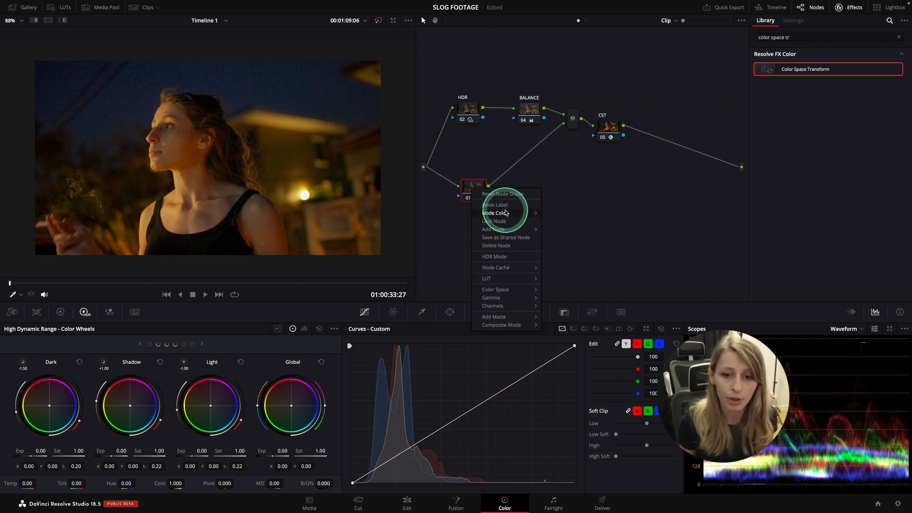
pyautogui.click(486, 194)
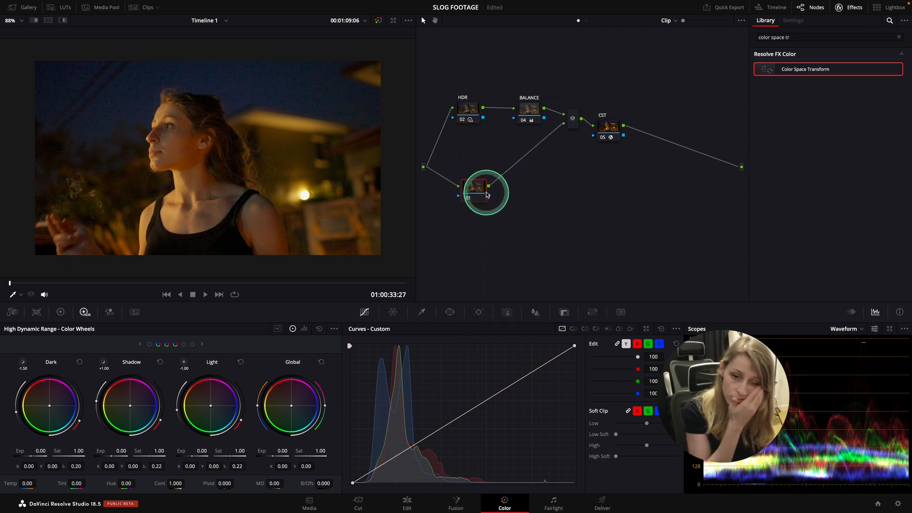
pyautogui.write('SKIN')
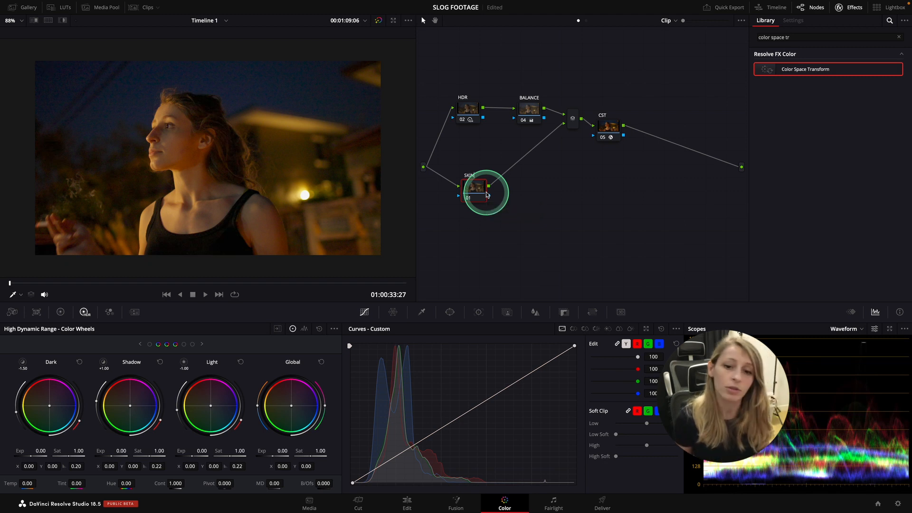
pyautogui.click(529, 219)
pyautogui.moveTo(464, 198); pyautogui.dragTo(474, 196)
# Step: Warp the outer orange point on the SKIN node with the Color Warper to Hue 0.91, Sat 1.00, and review the image full screen
pyautogui.click(394, 312)
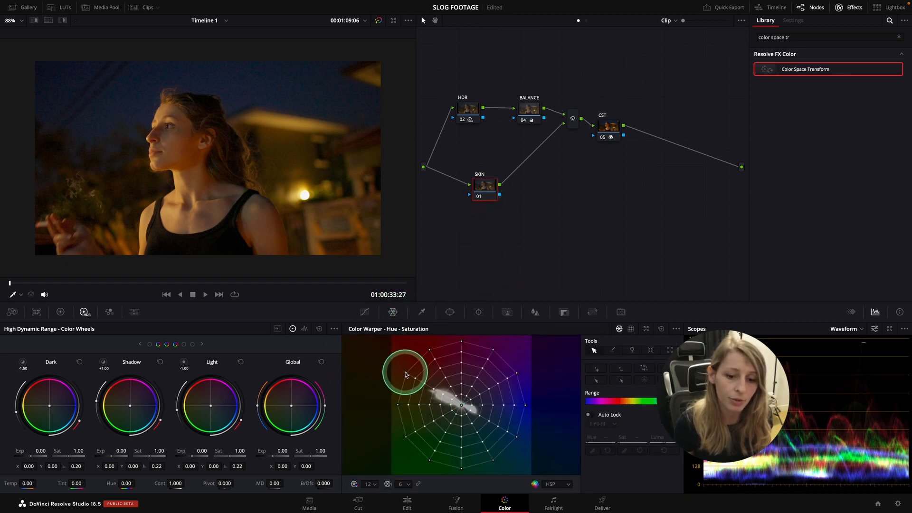
pyautogui.click(645, 328)
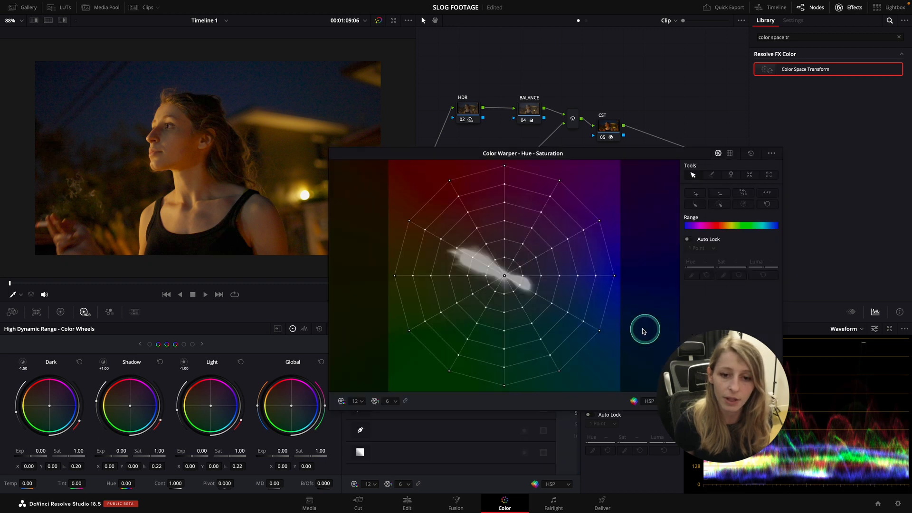
pyautogui.click(409, 221)
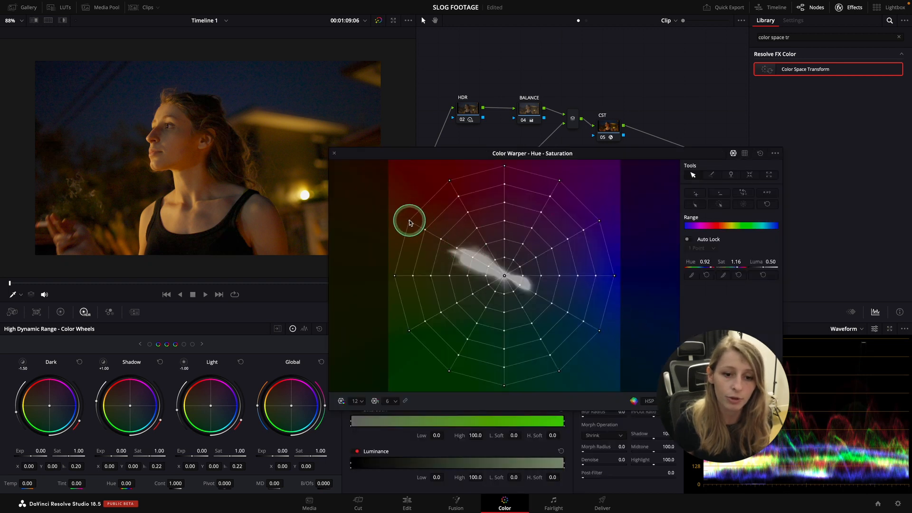
pyautogui.moveTo(414, 223); pyautogui.dragTo(420, 228)
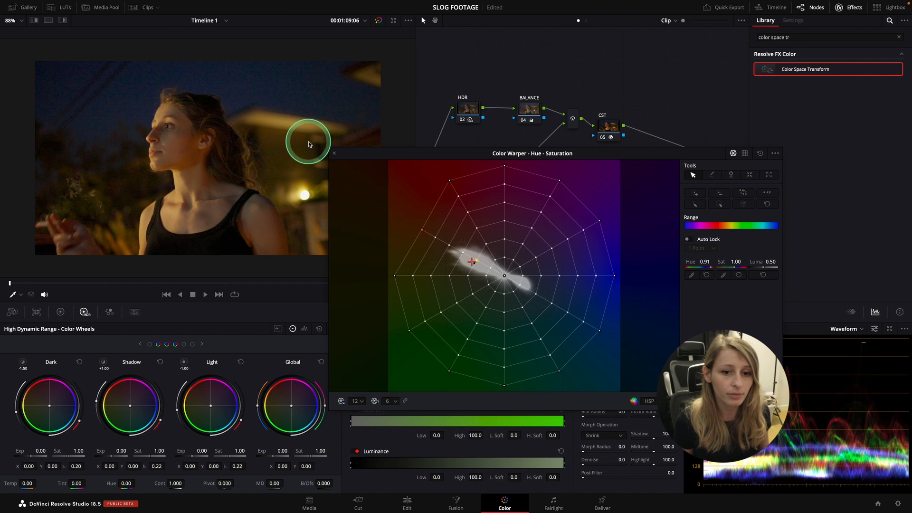
pyautogui.click(339, 158)
pyautogui.press('super+f')
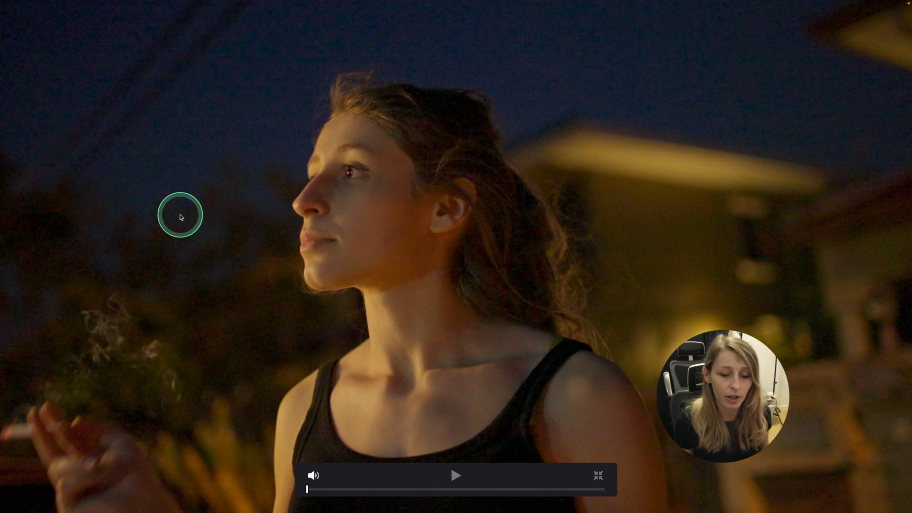
pyautogui.press('super+f')
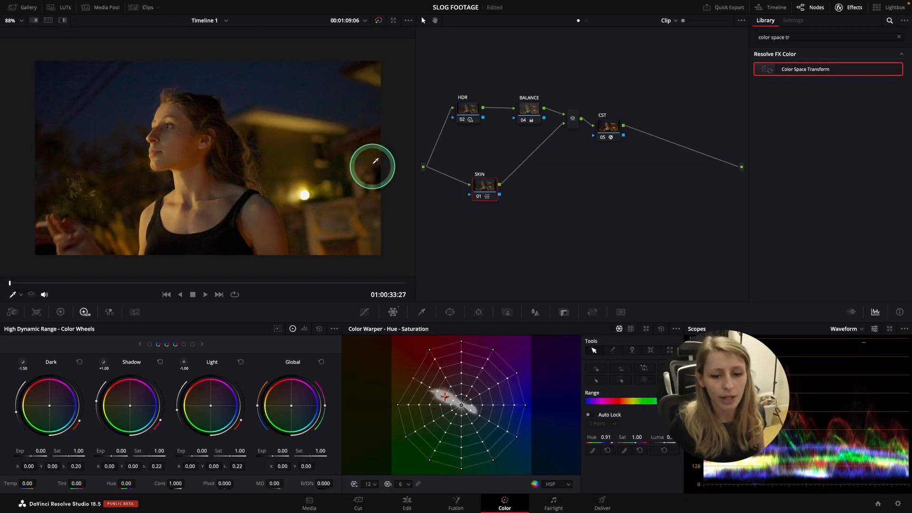
# Step: Shift the SKIN node slightly and the CST node farther from the layer mixer, and compare the image with the grade bypassed
pyautogui.moveTo(485, 186); pyautogui.dragTo(490, 187)
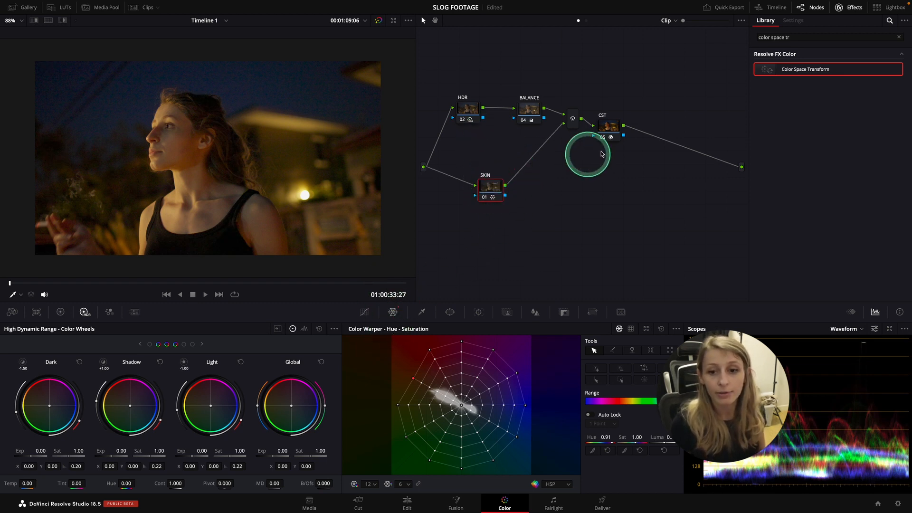
pyautogui.moveTo(607, 126); pyautogui.dragTo(635, 128)
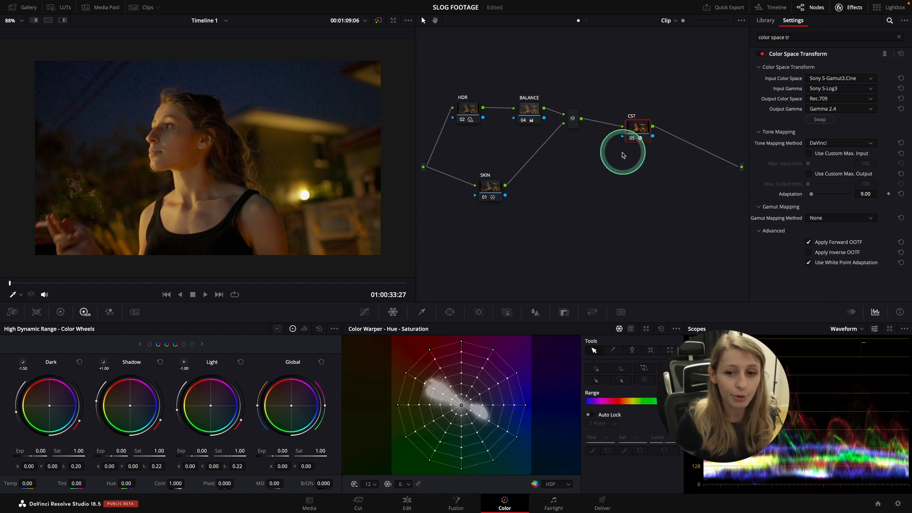
pyautogui.hotkey('shift', 'd')
pyautogui.hotkey('shift', 'd')
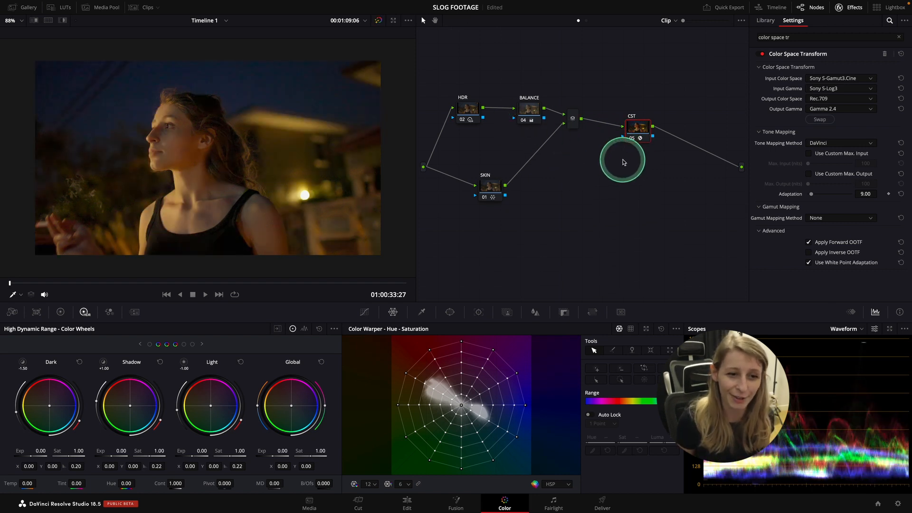
# Step: Add a serial node after SKIN and label it SKY
pyautogui.click(495, 189)
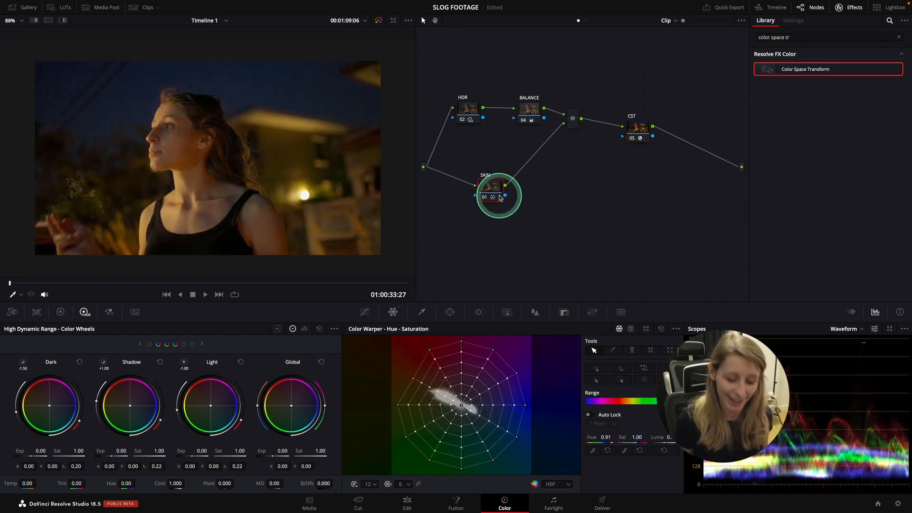
pyautogui.hotkey('alt', 's')
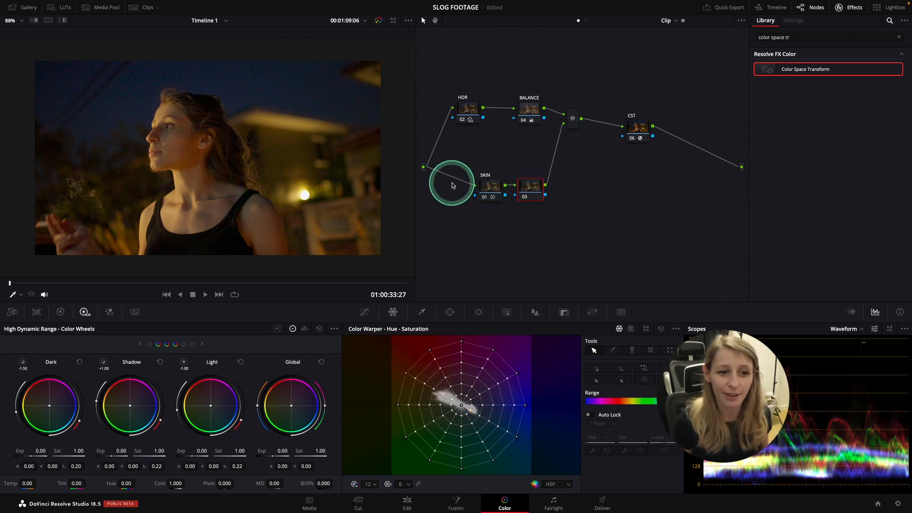
pyautogui.rightClick(530, 189)
pyautogui.click(547, 205)
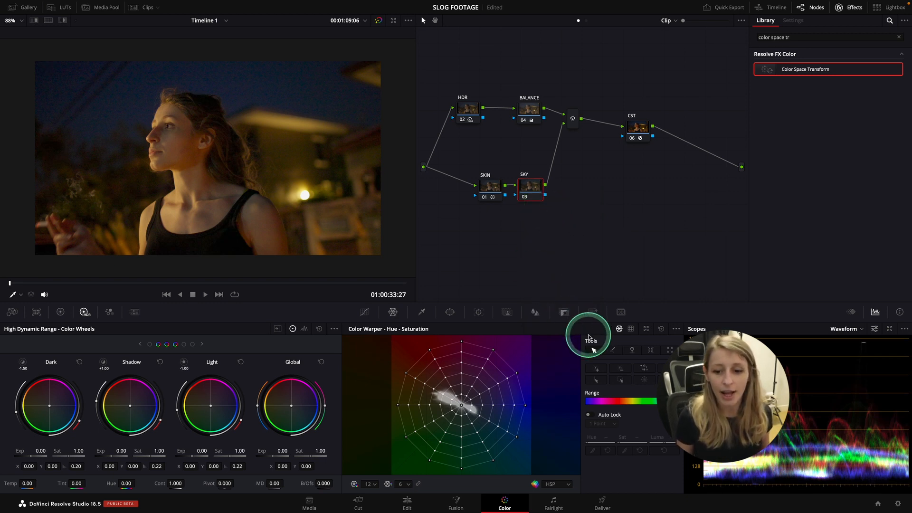
# Step: Warp the SKY node's outer blue point to about Hue 0.36 and its neighboring cyan-blue point to Hue 0.44, Sat 1.19 in the Color Warper
pyautogui.click(647, 332)
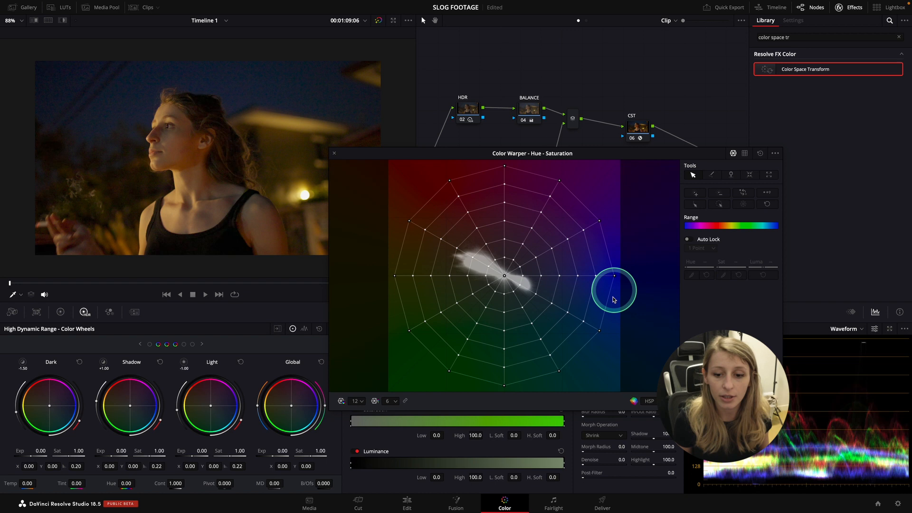
pyautogui.moveTo(614, 276); pyautogui.dragTo(605, 297)
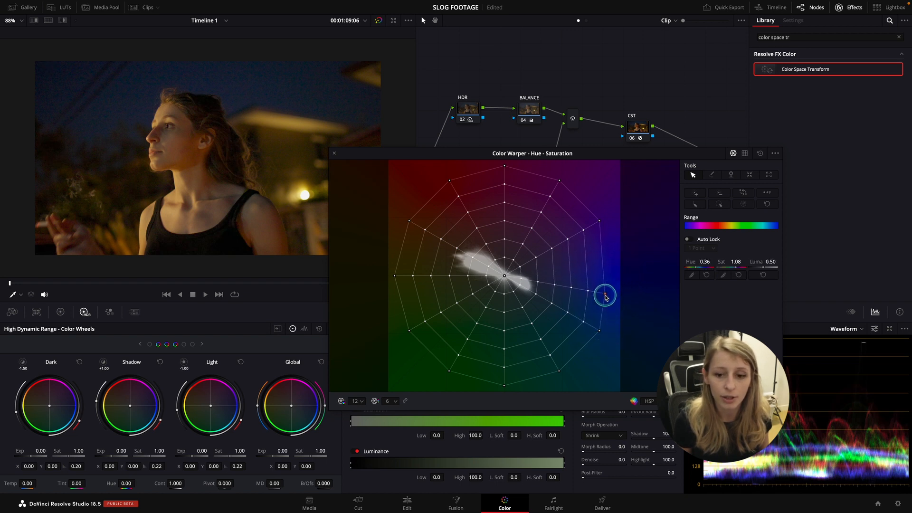
pyautogui.moveTo(600, 331); pyautogui.dragTo(591, 349)
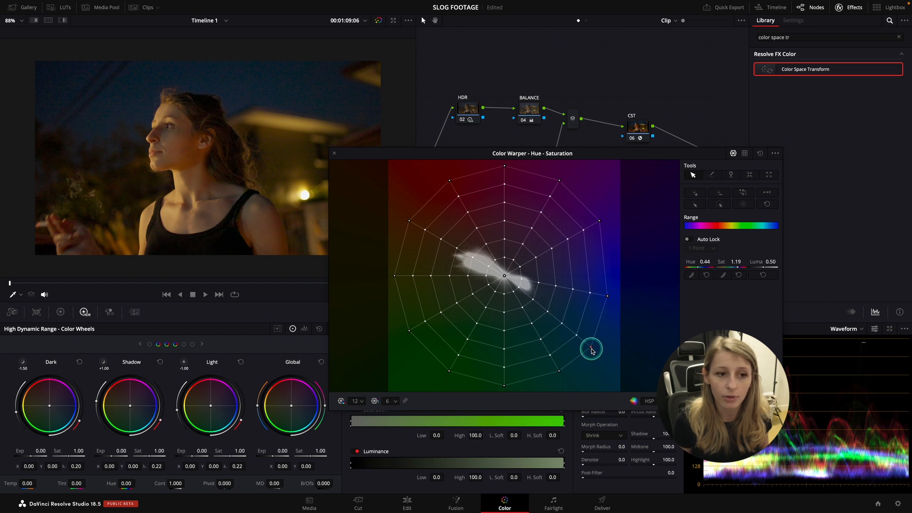
pyautogui.click(333, 153)
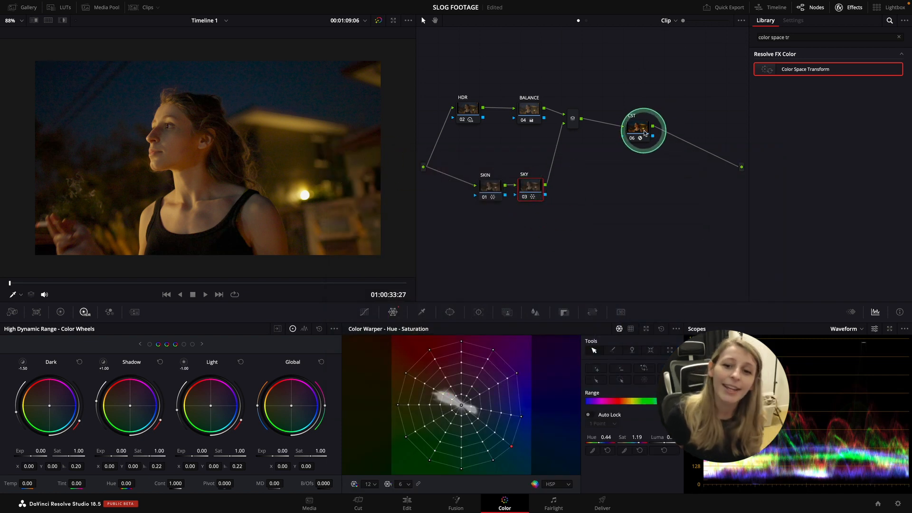
# Step: Add a serial node before HDR, wire it to feed both the HDR and SKIN branches, and label it NR
pyautogui.moveTo(465, 120); pyautogui.dragTo(442, 117)
pyautogui.hotkey('shift', 's')
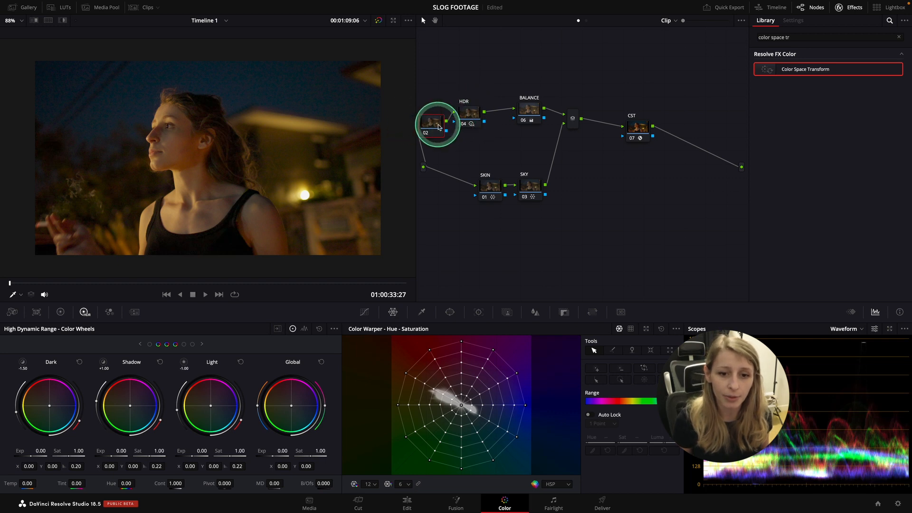
pyautogui.moveTo(447, 121); pyautogui.dragTo(458, 142)
pyautogui.moveTo(475, 188); pyautogui.dragTo(473, 187)
pyautogui.moveTo(437, 130); pyautogui.dragTo(446, 159)
pyautogui.rightClick(447, 159)
pyautogui.click(465, 179)
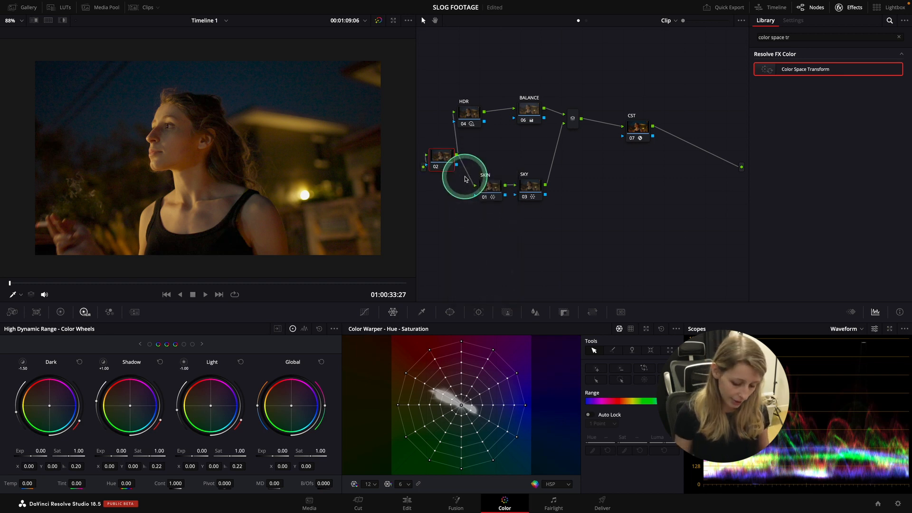
pyautogui.click(461, 238)
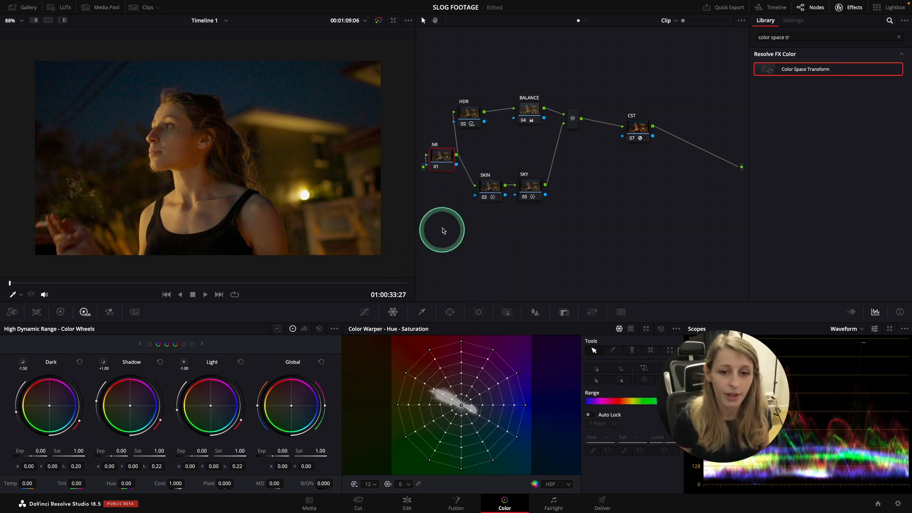
# Step: Apply temporal noise reduction on the NR node with 5 frames and linked Luma and Chroma thresholds of 21.8
pyautogui.click(134, 312)
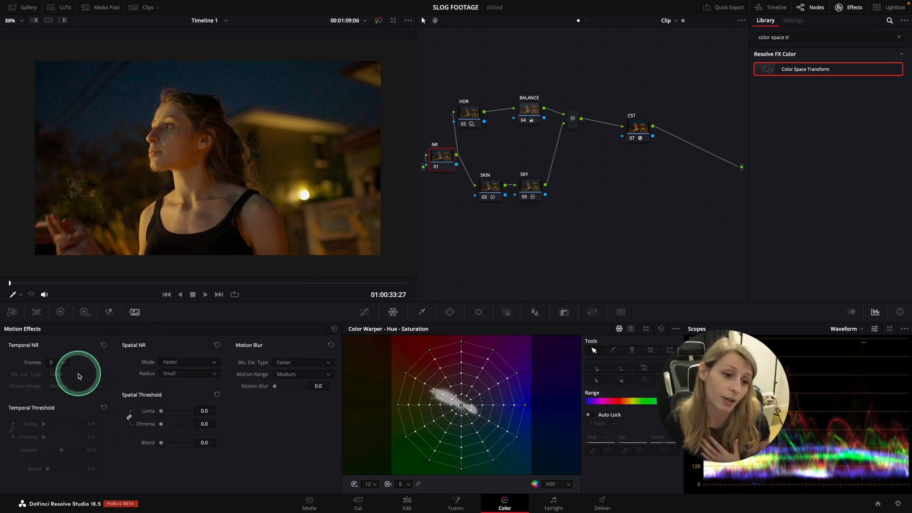
pyautogui.click(57, 362)
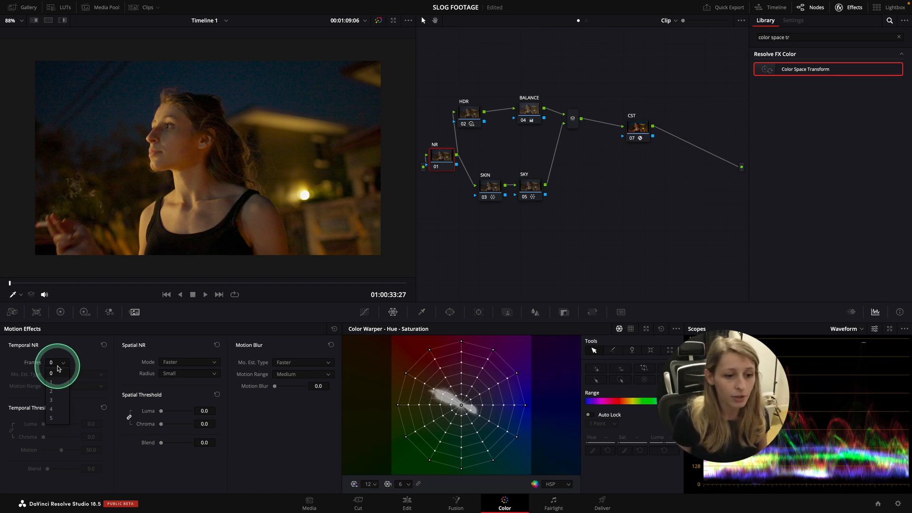
pyautogui.click(55, 418)
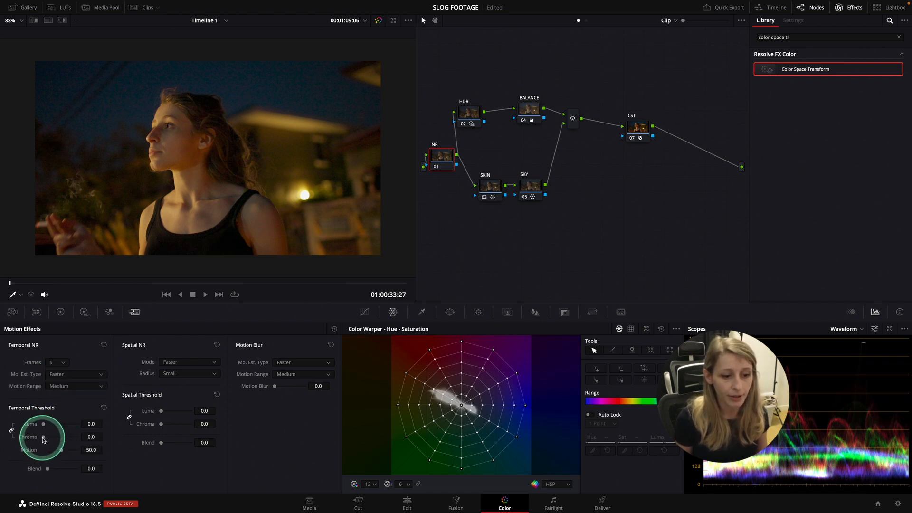
pyautogui.moveTo(44, 437); pyautogui.dragTo(48, 438)
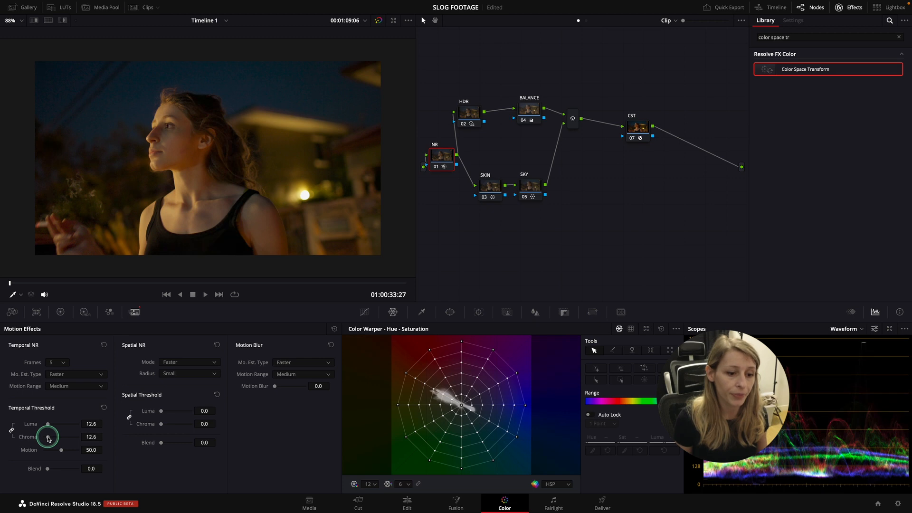
pyautogui.moveTo(65, 438); pyautogui.dragTo(66, 438)
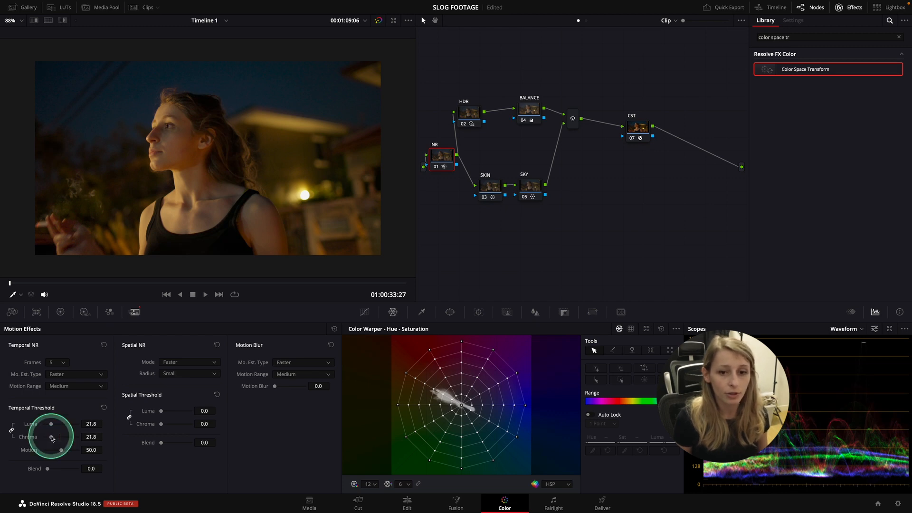
# Step: Scrub through the clip full screen to check the noise reduction, and return the playhead near the clip's start
pyautogui.press('super+f')
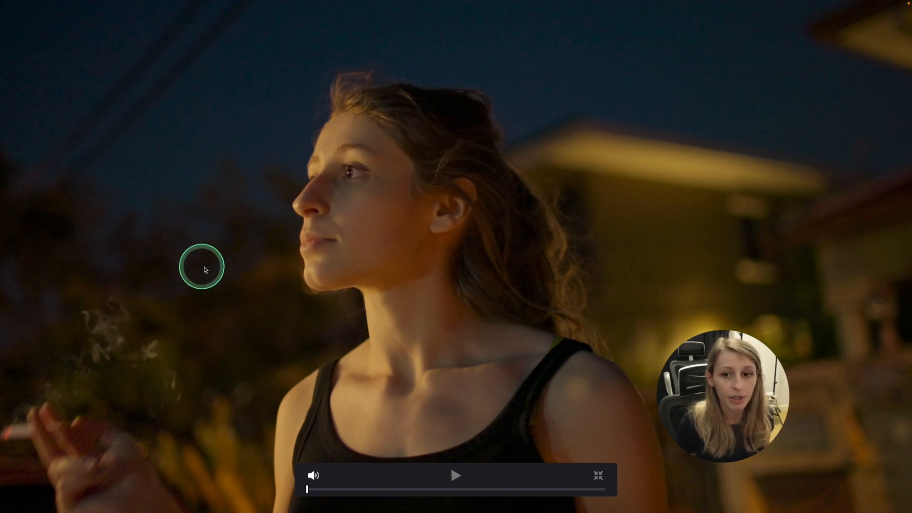
pyautogui.click(395, 489)
pyautogui.moveTo(407, 490); pyautogui.dragTo(442, 491)
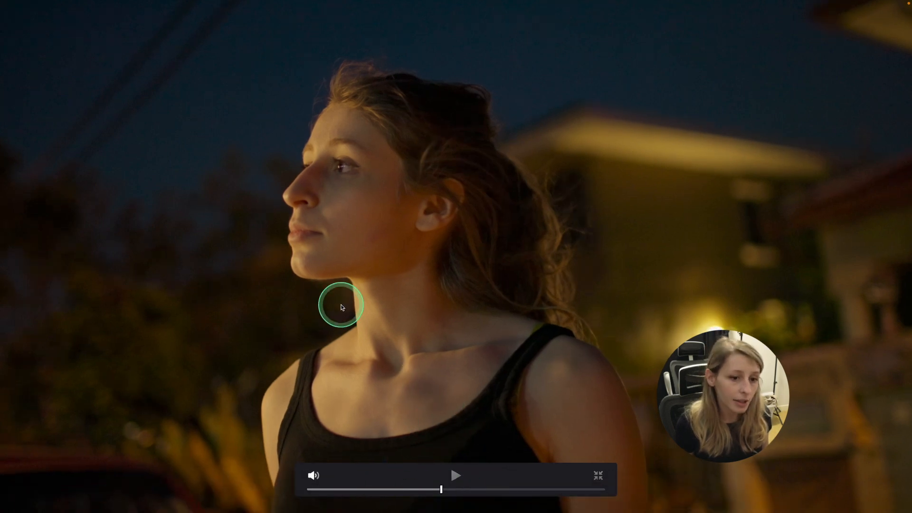
pyautogui.press('Escape')
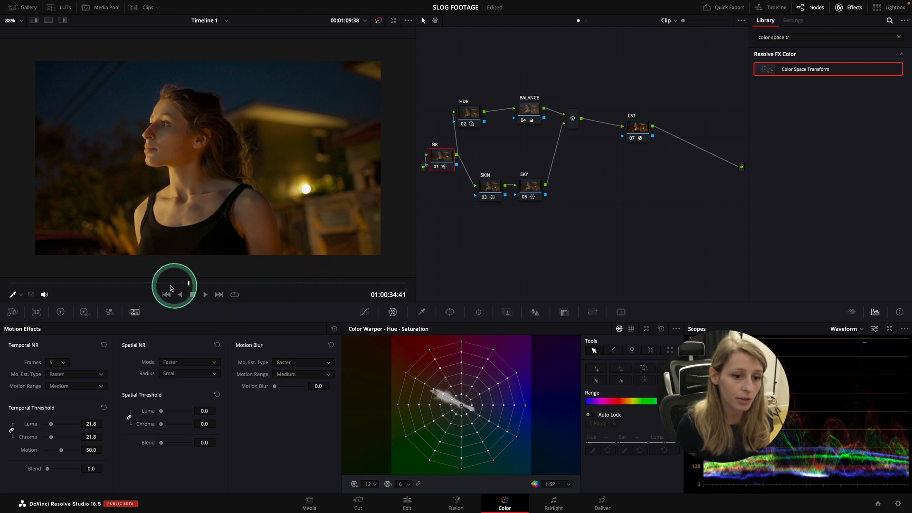
pyautogui.click(132, 291)
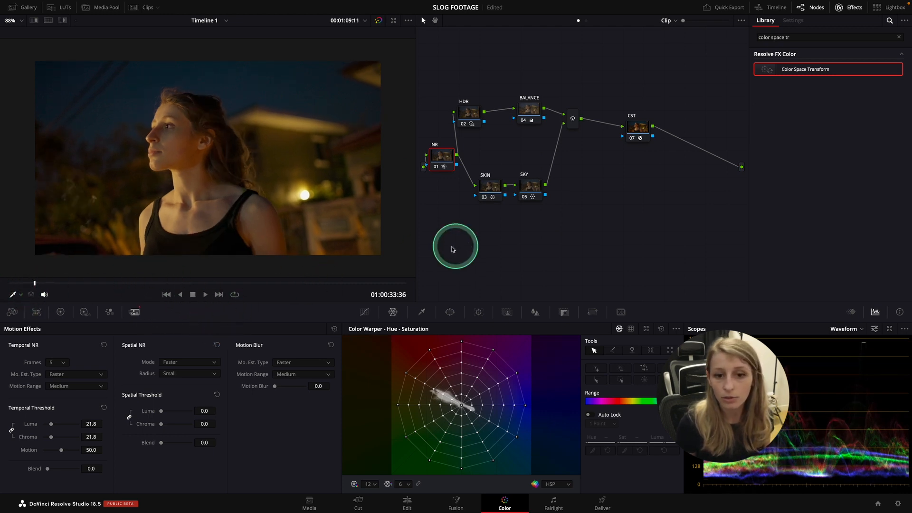
# Step: Insert a serial node before the CST node and space both nodes out in the node graph, ready for Blur adjustments
pyautogui.click(634, 136)
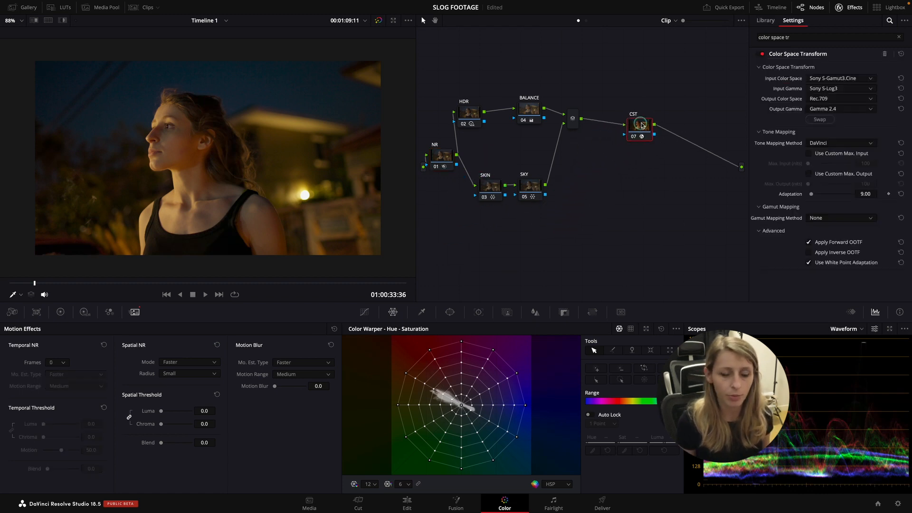
pyautogui.hotkey('shift', 's')
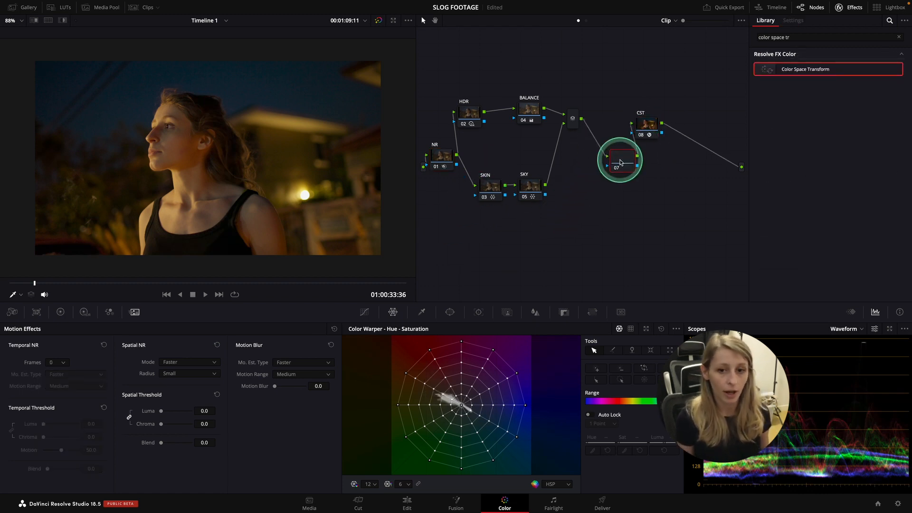
pyautogui.hotkey('ctrl', 'f')
pyautogui.press('Escape')
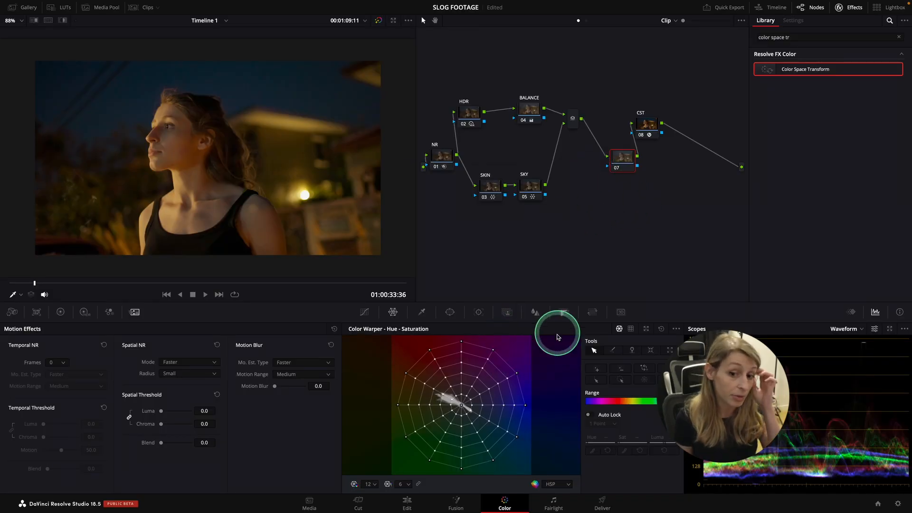
pyautogui.click(535, 313)
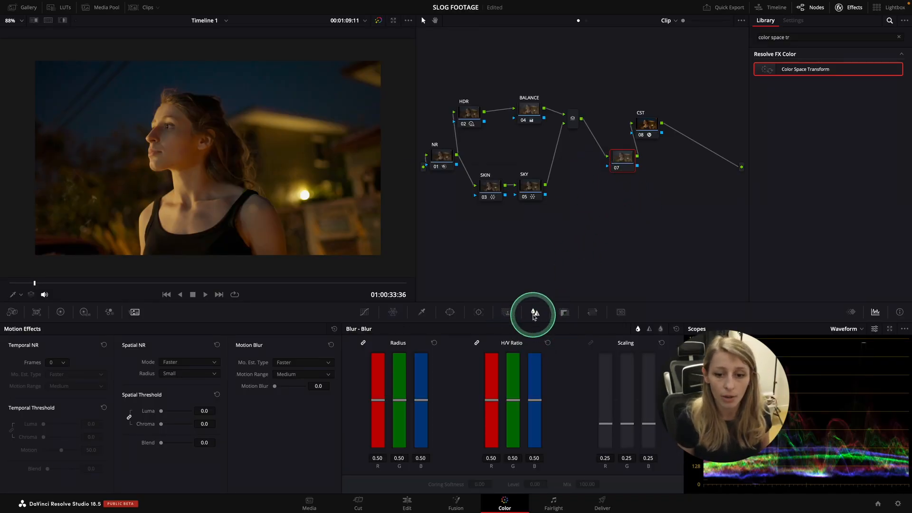
pyautogui.moveTo(621, 157); pyautogui.dragTo(609, 158)
pyautogui.moveTo(643, 128); pyautogui.dragTo(652, 132)
pyautogui.moveTo(616, 158); pyautogui.dragTo(611, 153)
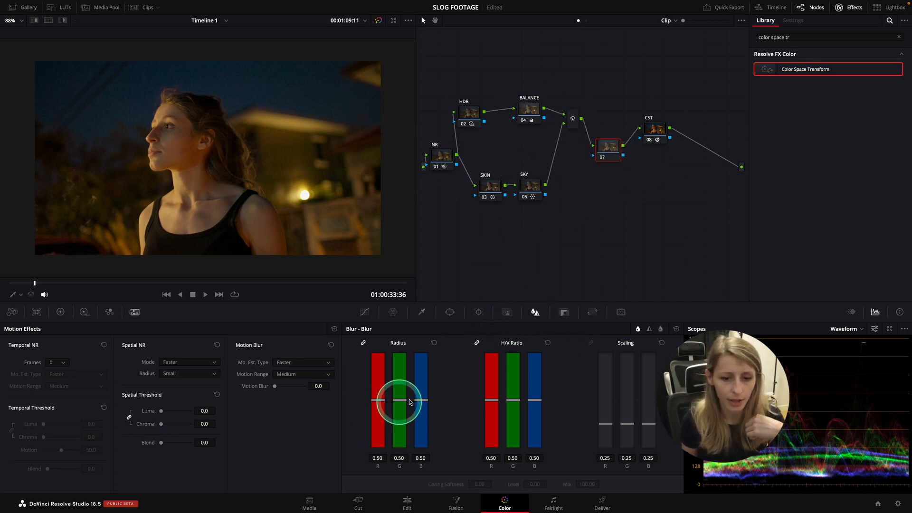
# Step: Sharpen the new node with a linked RGB blur radius of 0.47, try a stronger radius of 0.29, and undo that
pyautogui.moveTo(400, 400); pyautogui.dragTo(401, 404)
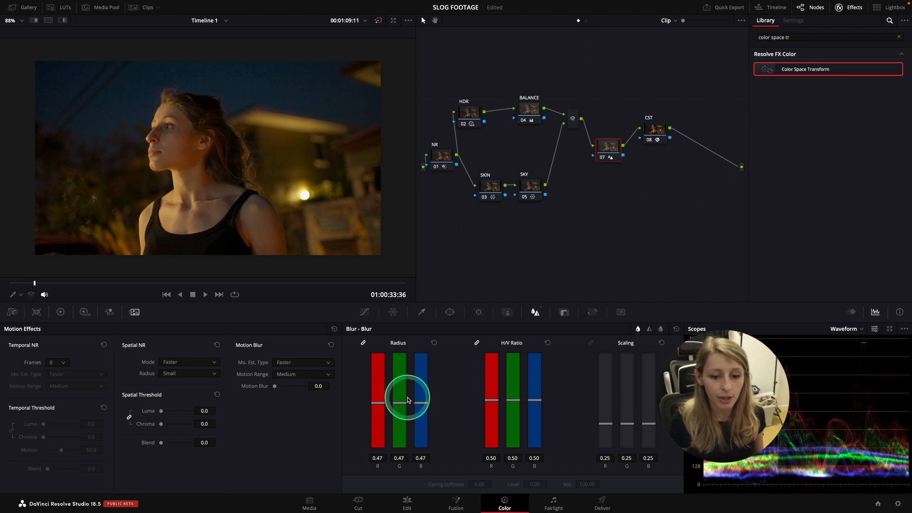
pyautogui.moveTo(400, 407); pyautogui.dragTo(396, 426)
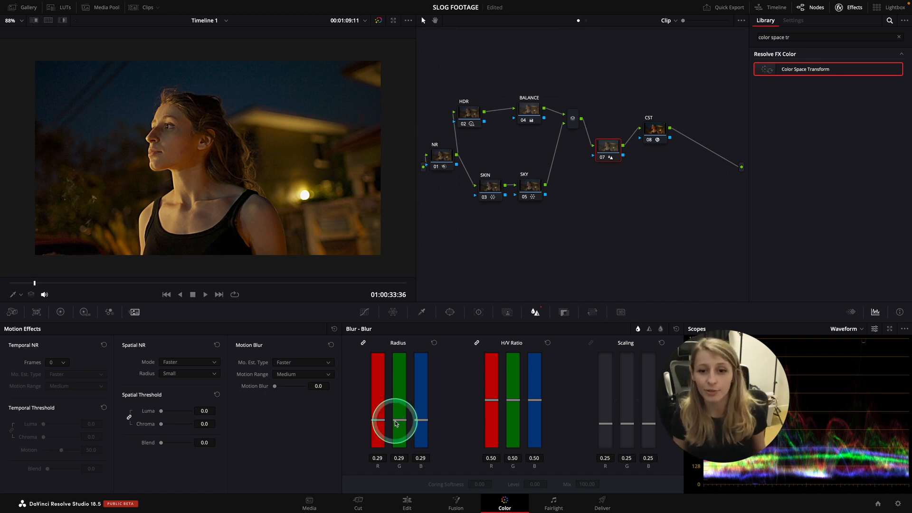
pyautogui.hotkey('ctrl', 'z')
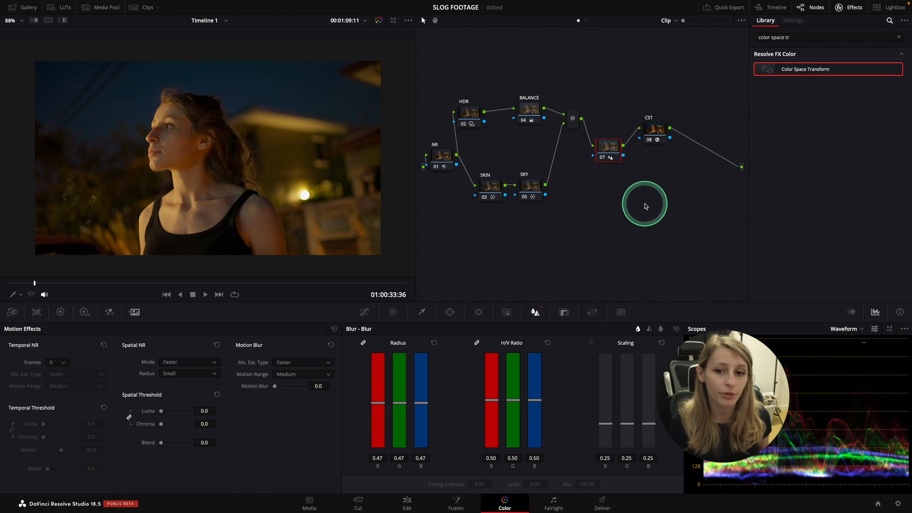
# Step: Label the sharpening node SHARP
pyautogui.rightClick(612, 151)
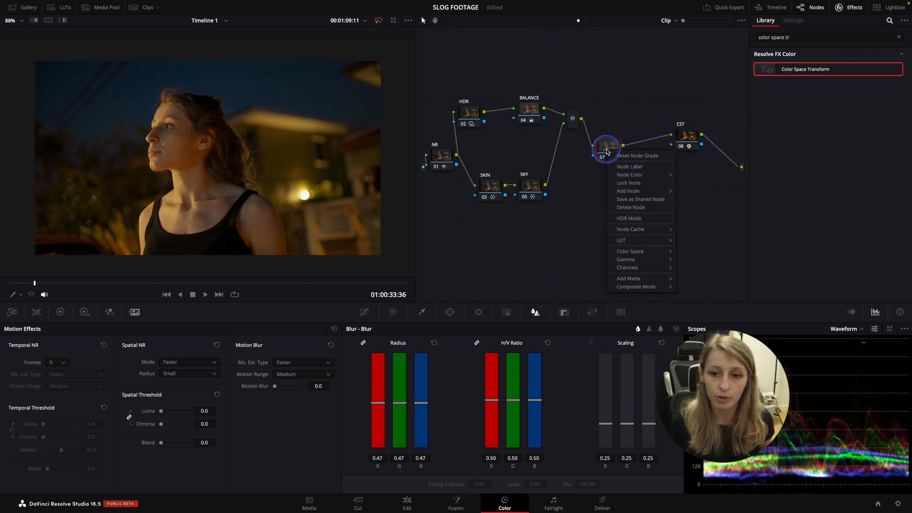
pyautogui.click(625, 167)
pyautogui.write('SHAPR')
pyautogui.click(620, 184)
pyautogui.press('BackSpace')
pyautogui.write('RP')
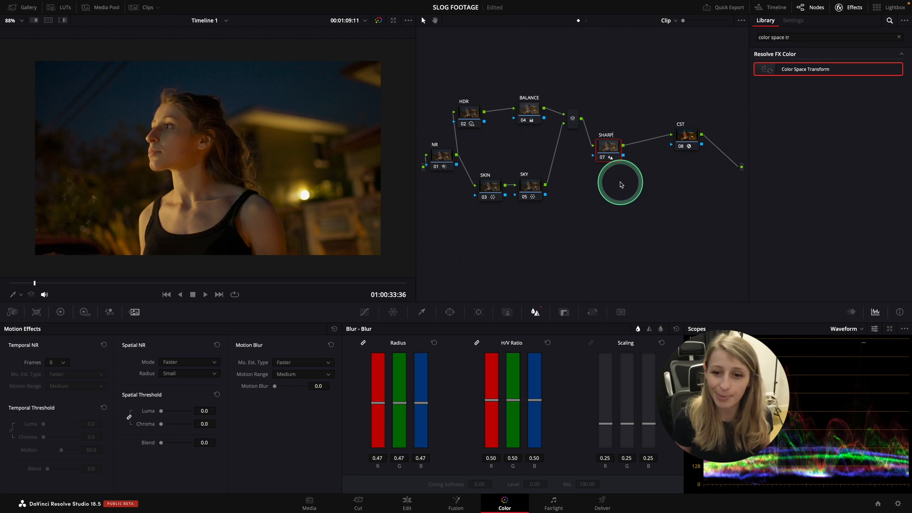
pyautogui.click(610, 147)
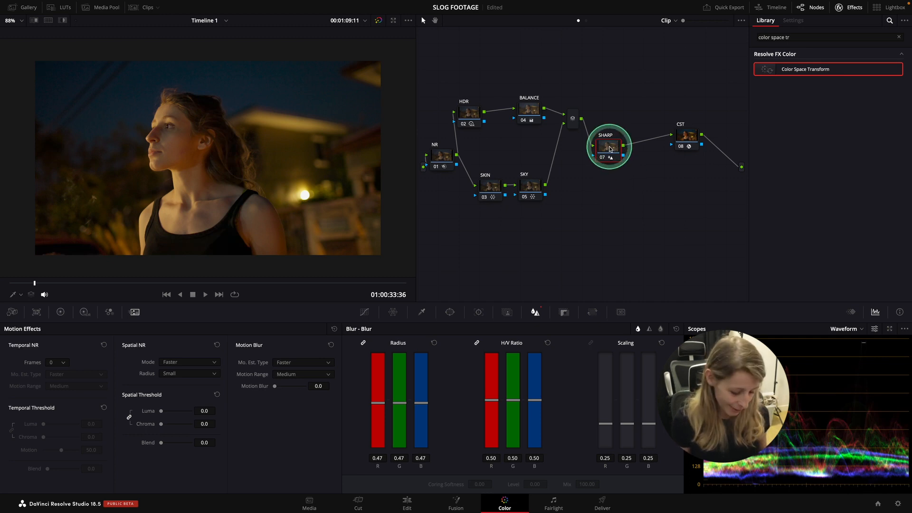
# Step: Add a serial node after SHARP and label it VIG
pyautogui.hotkey('alt', 's')
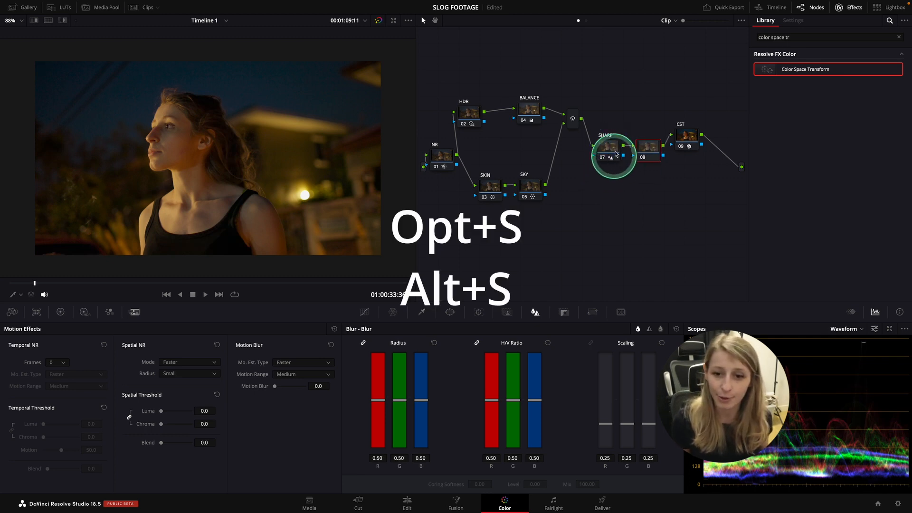
pyautogui.click(655, 149)
pyautogui.rightClick(646, 148)
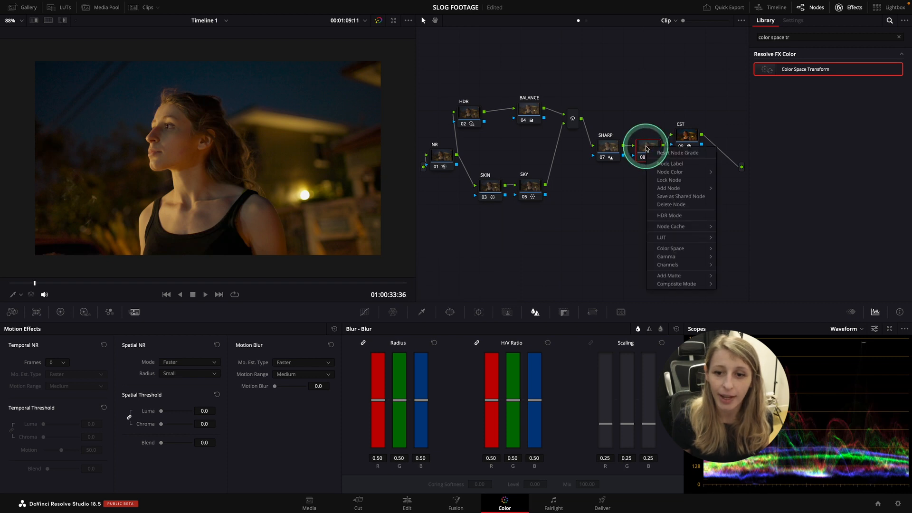
pyautogui.click(657, 159)
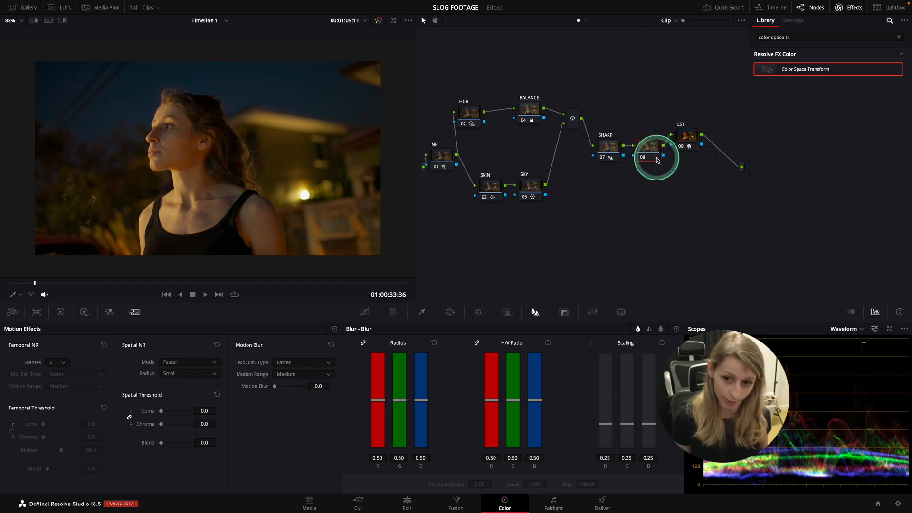
pyautogui.write('V')
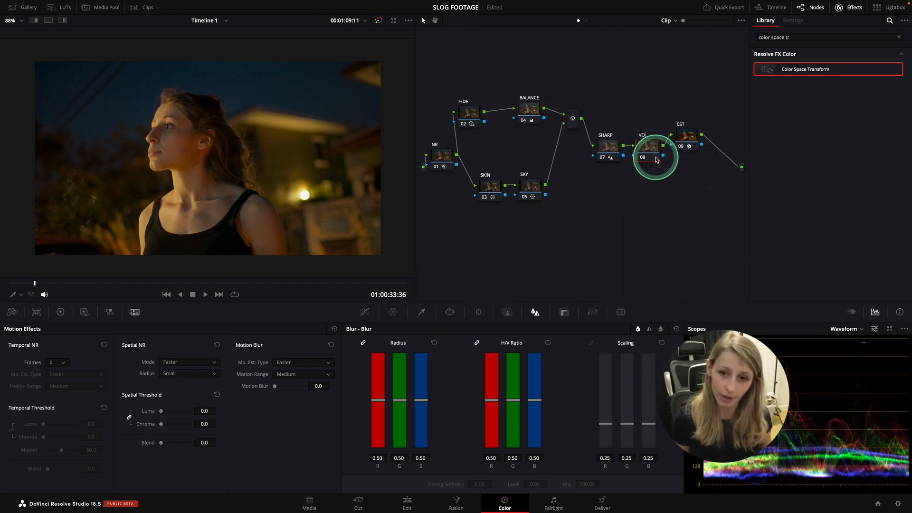
pyautogui.write('IG')
pyautogui.click(651, 151)
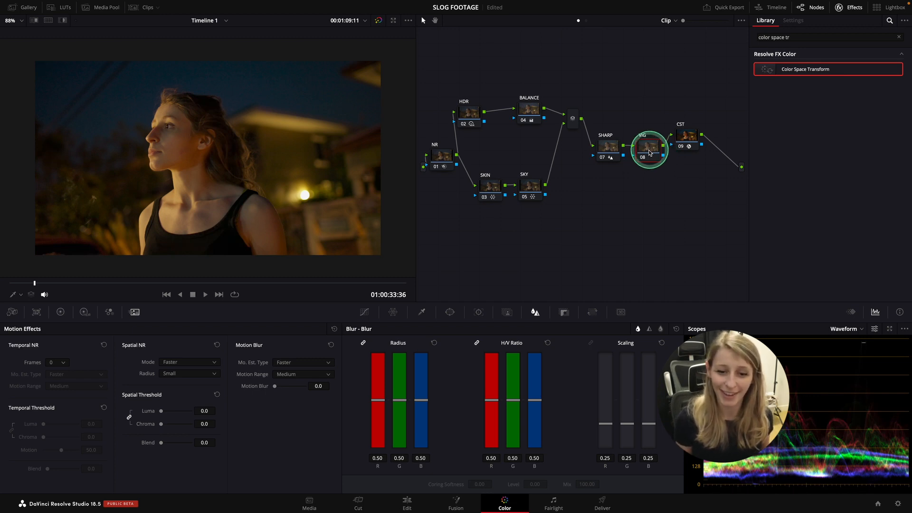
# Step: Place a circular window around the woman's head and upper body on VIG, about size 58.48, with softness about 18.00
pyautogui.click(450, 312)
pyautogui.click(360, 386)
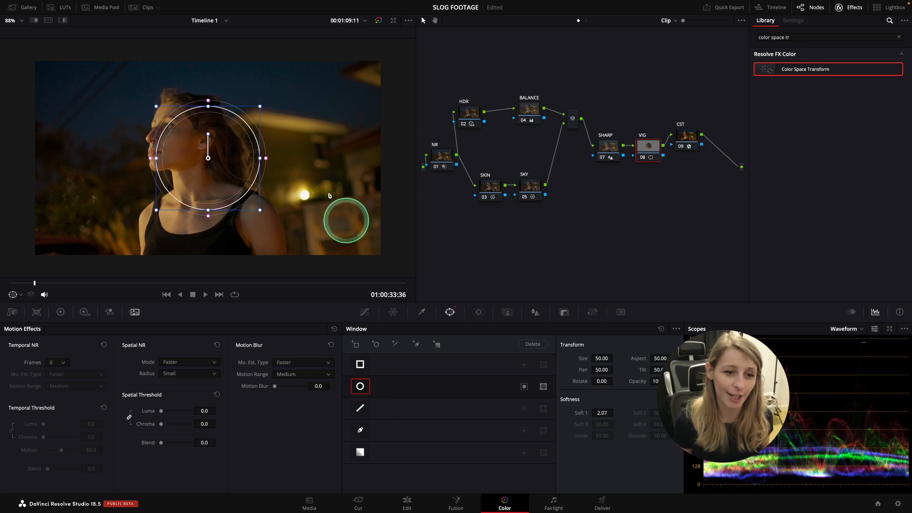
pyautogui.moveTo(244, 164); pyautogui.dragTo(255, 148)
pyautogui.moveTo(189, 195); pyautogui.dragTo(206, 212)
pyautogui.moveTo(261, 159); pyautogui.dragTo(317, 159)
pyautogui.moveTo(250, 160); pyautogui.dragTo(269, 160)
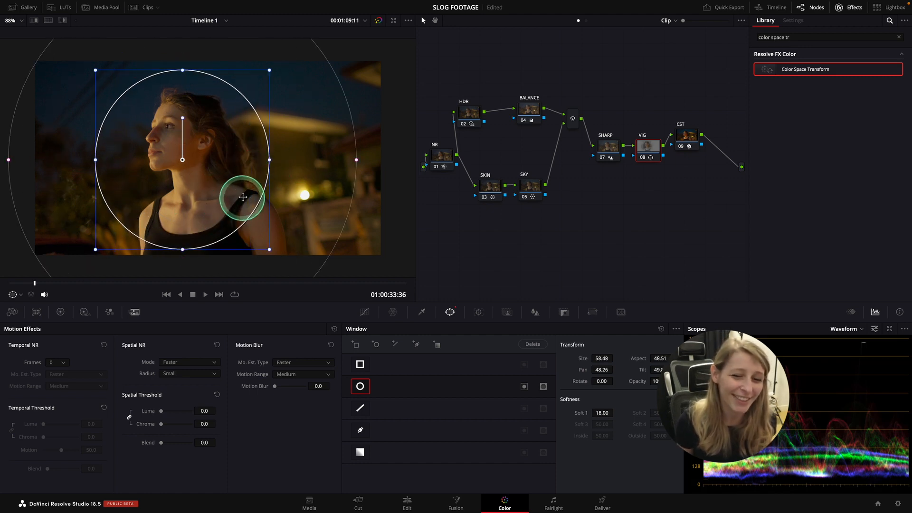
pyautogui.click(64, 21)
pyautogui.click(64, 21)
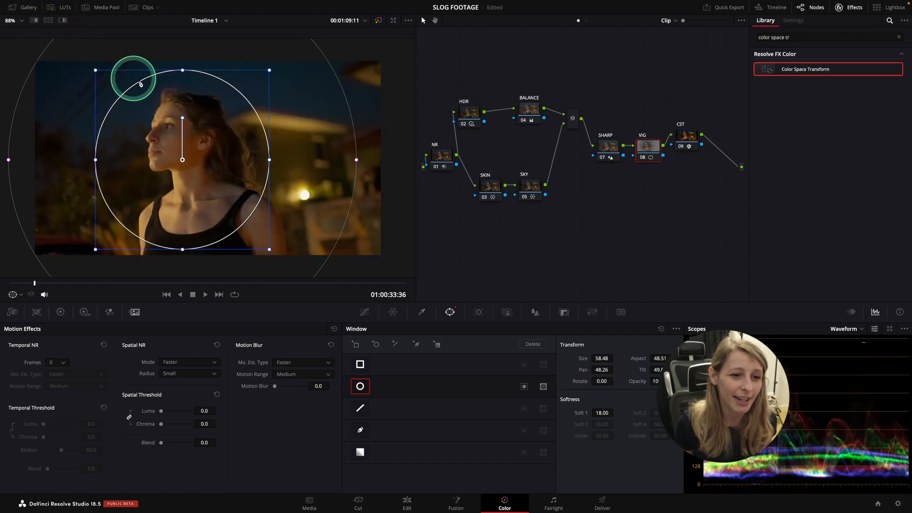
# Step: Add an upper-midtone point to the VIG node's custom curve and raise it slightly to brighten inside the window
pyautogui.click(364, 312)
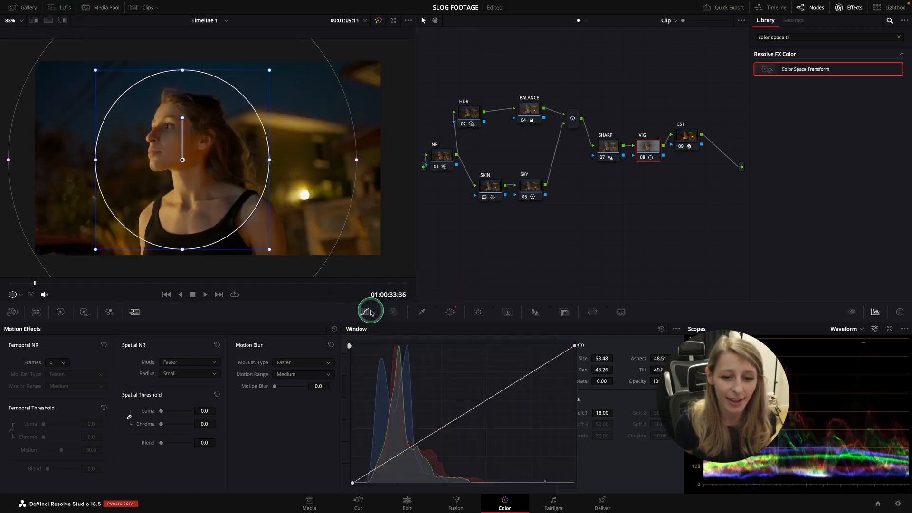
pyautogui.click(502, 391)
pyautogui.moveTo(502, 391); pyautogui.dragTo(495, 393)
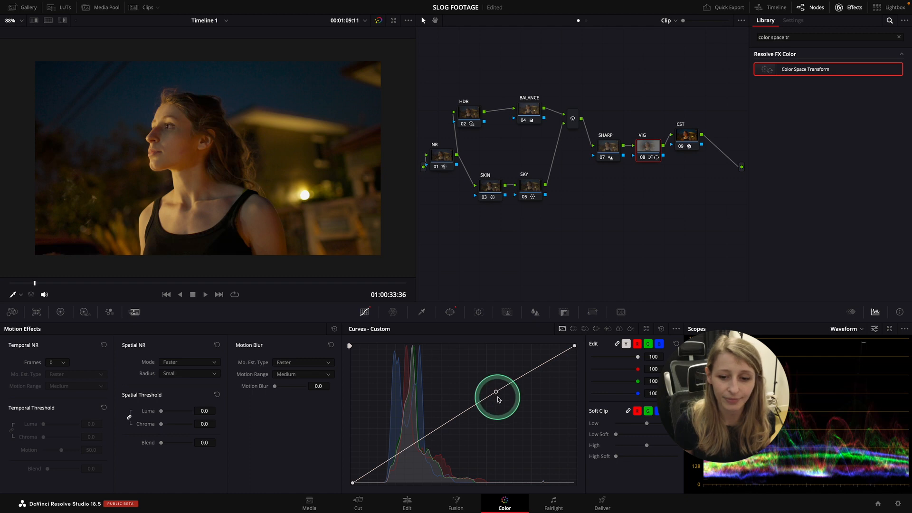
# Step: Add an outside node from VIG and slightly lower an upper-midtone point on its custom curve to darken the surroundings
pyautogui.rightClick(648, 151)
pyautogui.moveTo(664, 195)
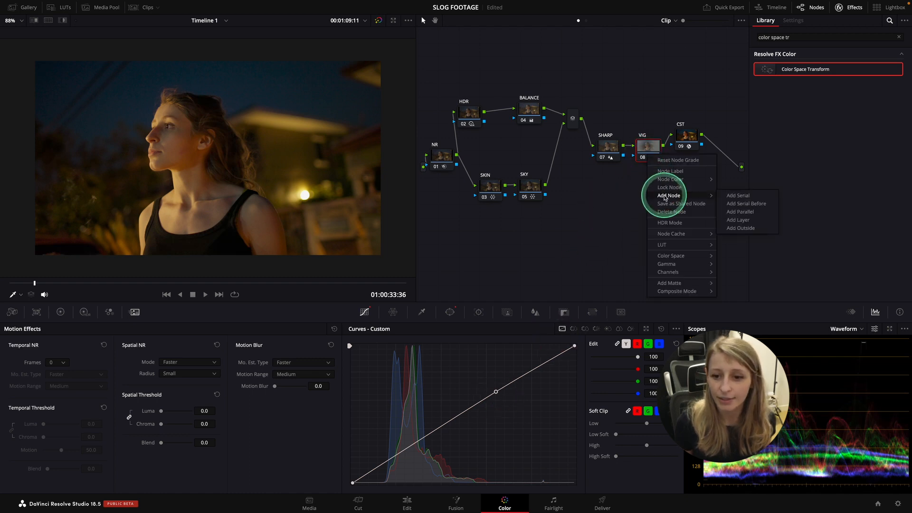
pyautogui.click(729, 228)
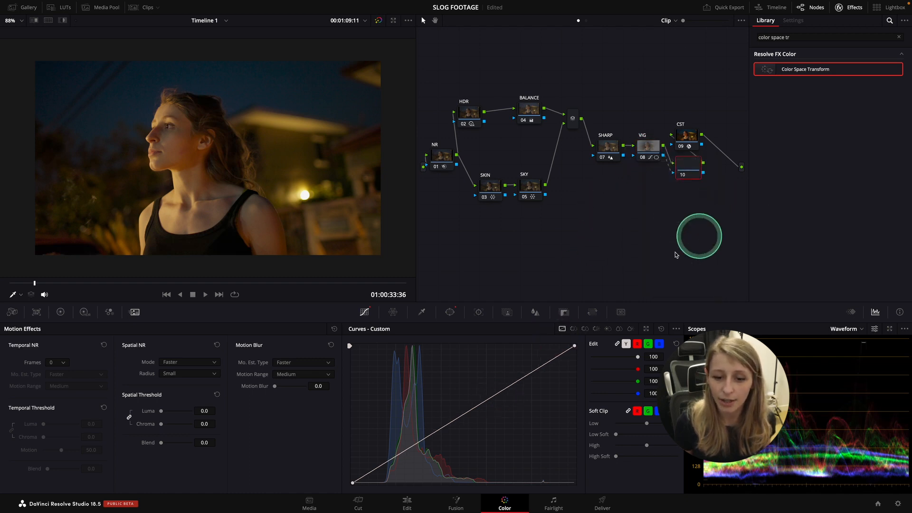
pyautogui.click(501, 392)
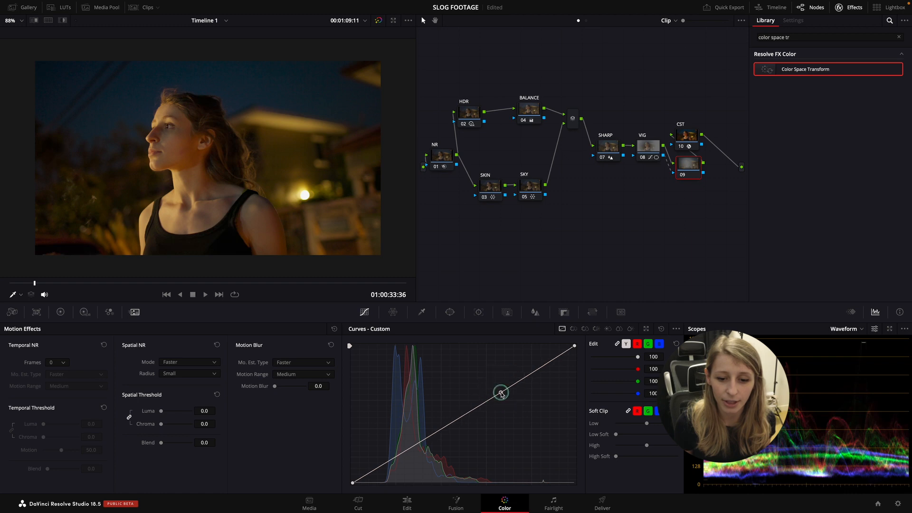
pyautogui.moveTo(501, 393); pyautogui.dragTo(501, 394)
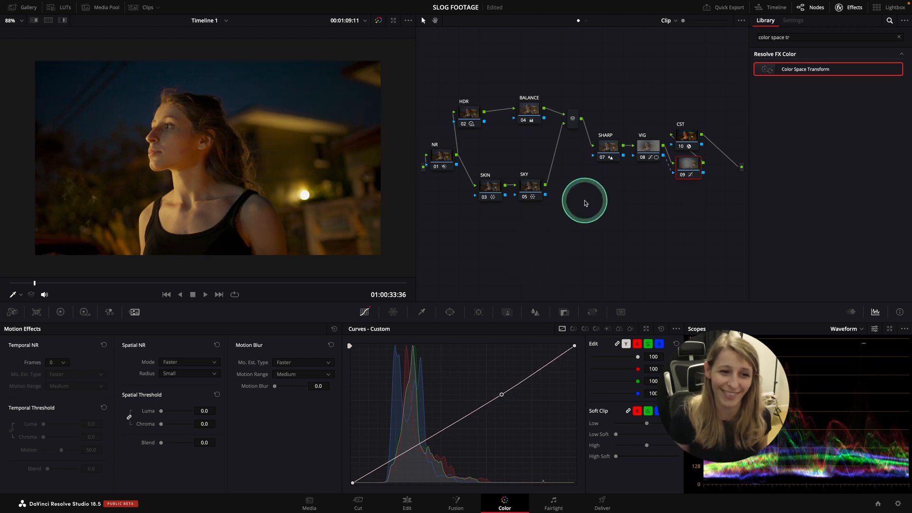
# Step: Compare the clip full screen with the grade bypassed and enabled, and check the result at other frames
pyautogui.hotkey('ctrl', 'f')
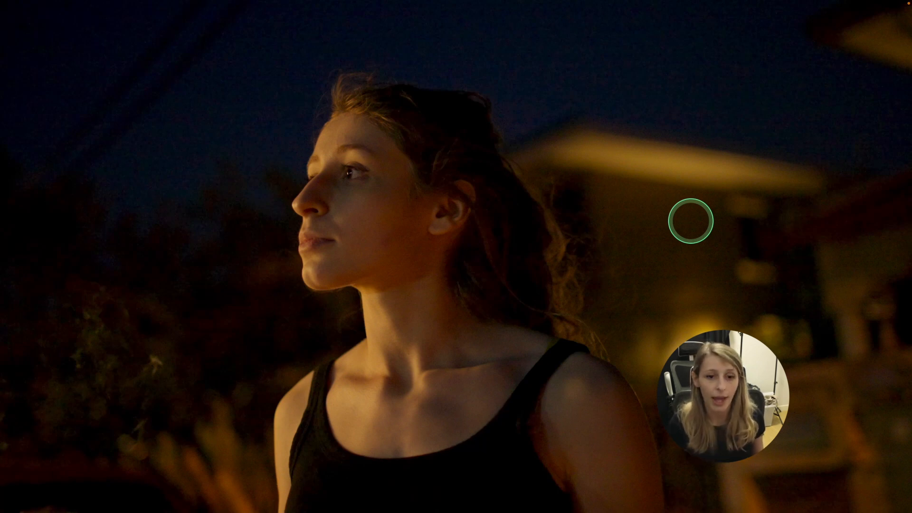
pyautogui.hotkey('shift', 'd')
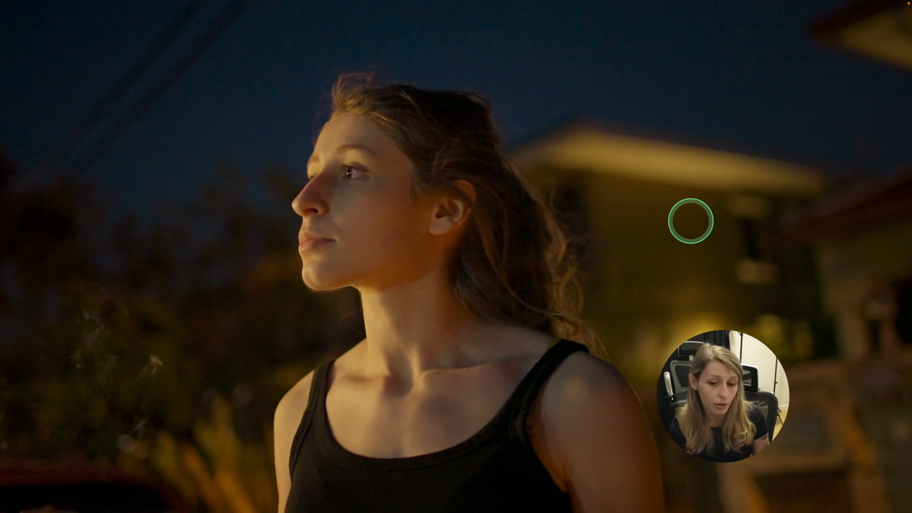
pyautogui.press('super+d')
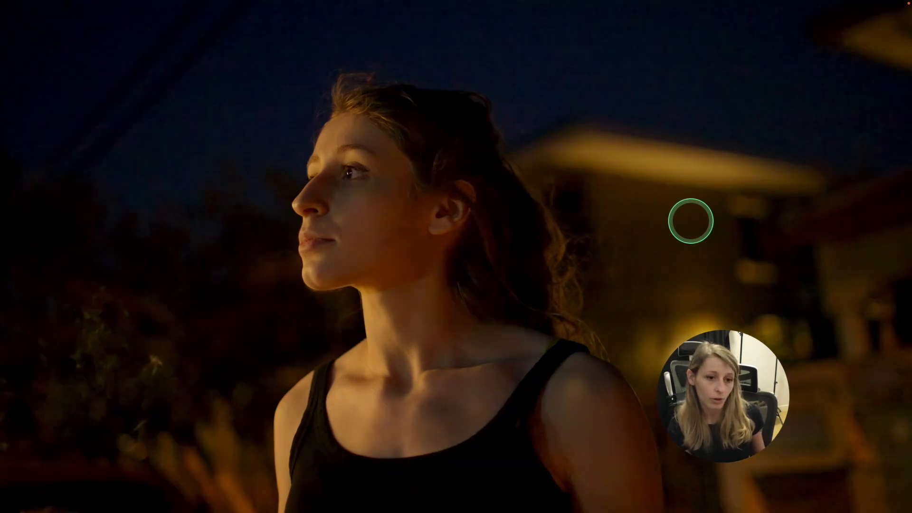
pyautogui.press('super+d')
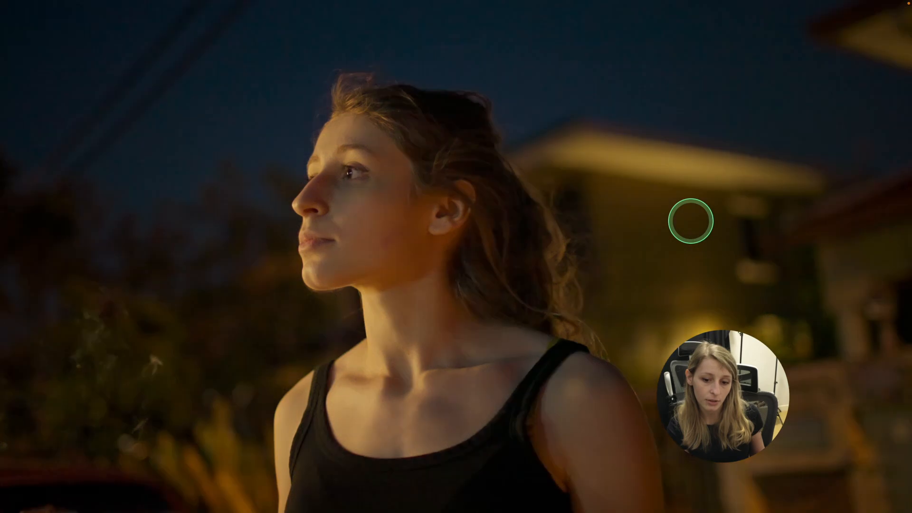
pyautogui.press('Escape')
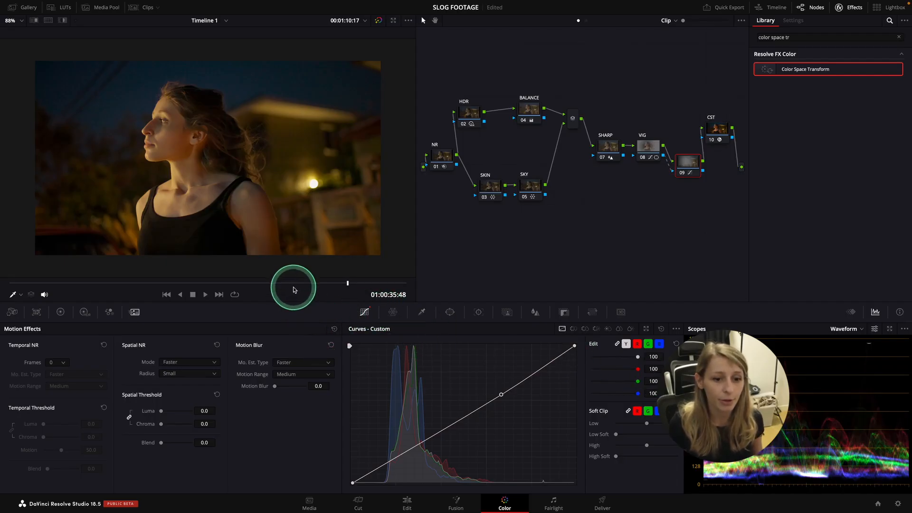
pyautogui.click(241, 284)
pyautogui.click(195, 283)
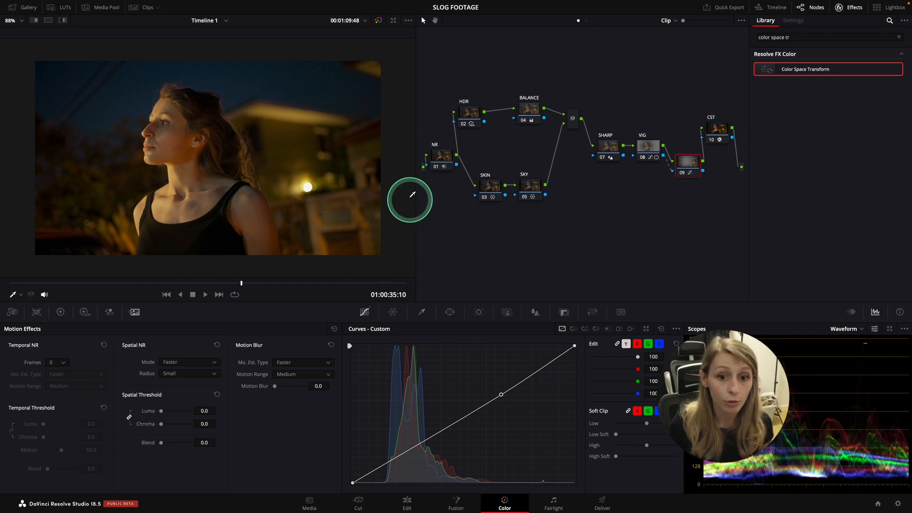
# Step: Review the NR node's noise reduction settings and move the SHARP node slightly closer to the mixer node
pyautogui.click(442, 155)
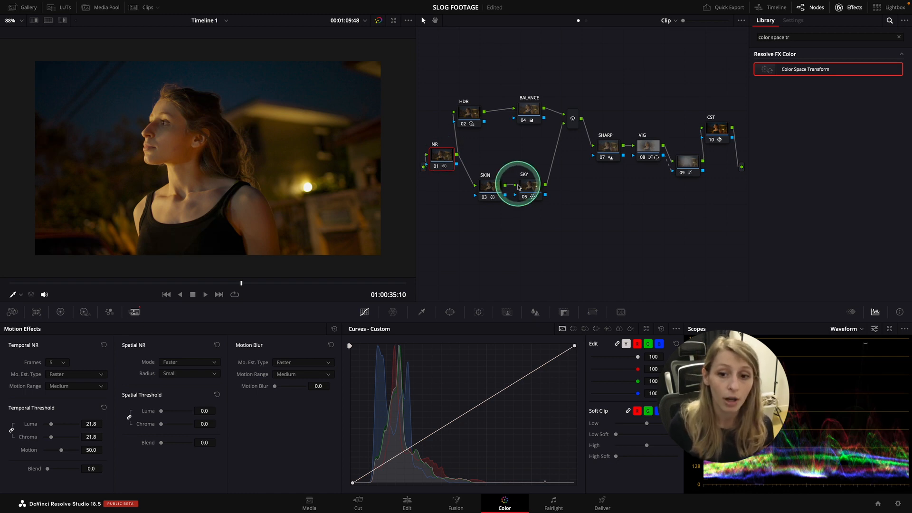
pyautogui.click(611, 153)
pyautogui.moveTo(611, 153); pyautogui.dragTo(585, 144)
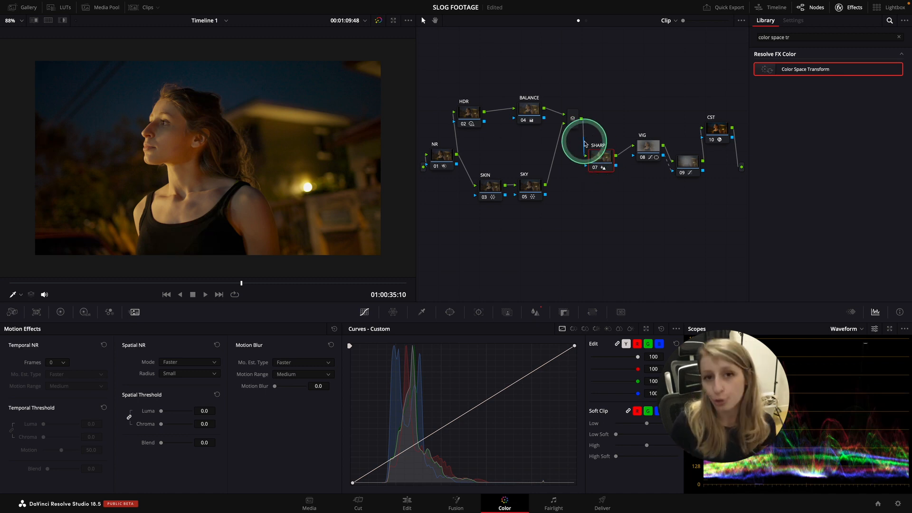